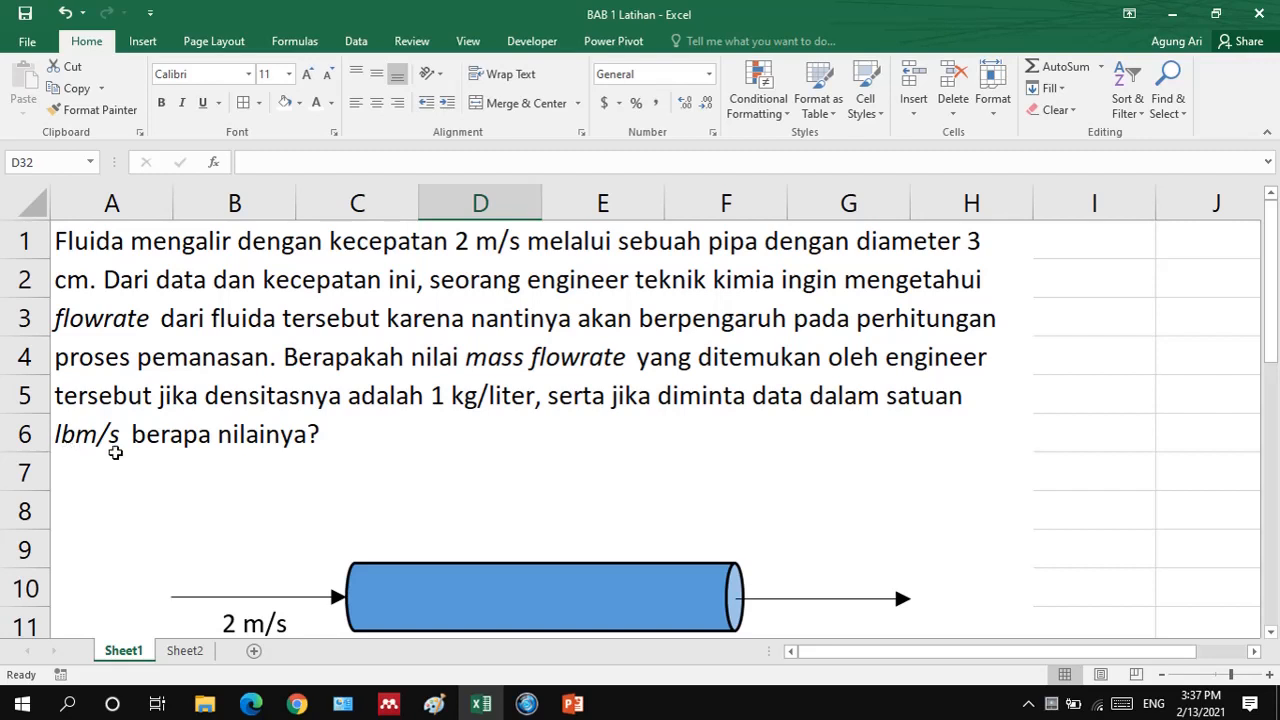
Set the font colour of the velocity value in cell B14 of the Data table to black.
scroll(142, 453, down, 1)
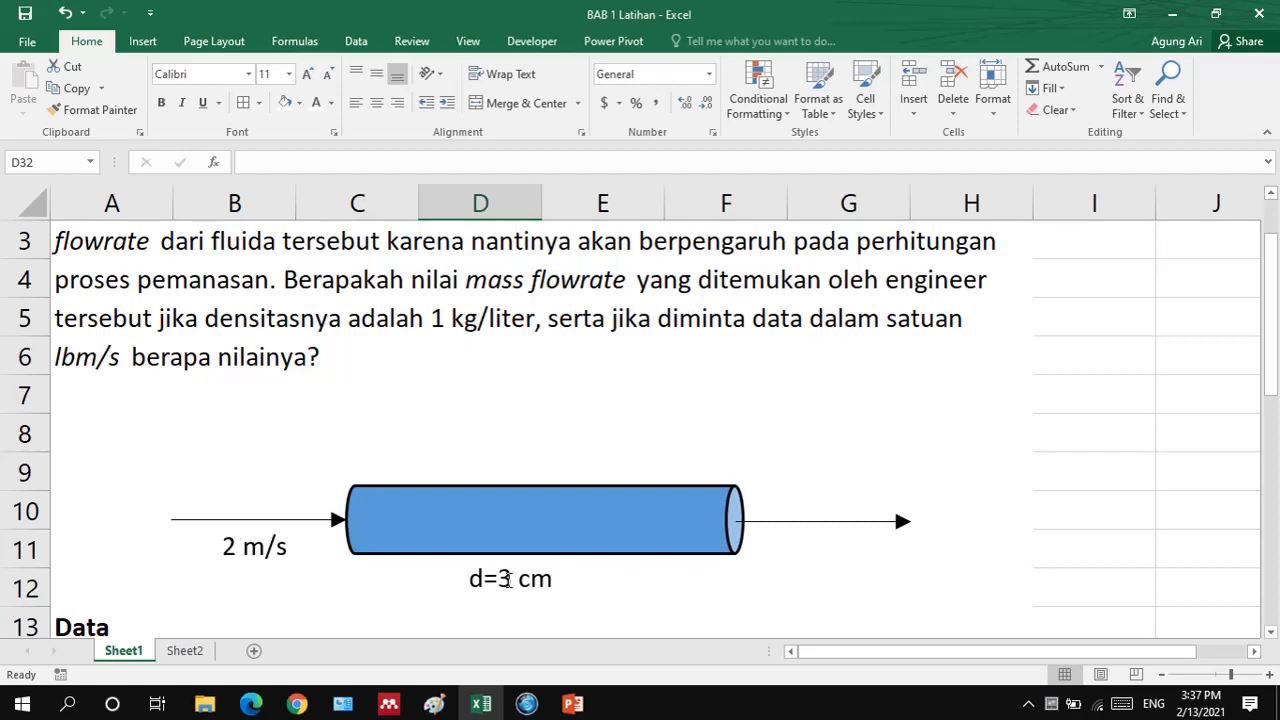
scroll(507, 580, down, 1)
scroll(508, 580, down, 1)
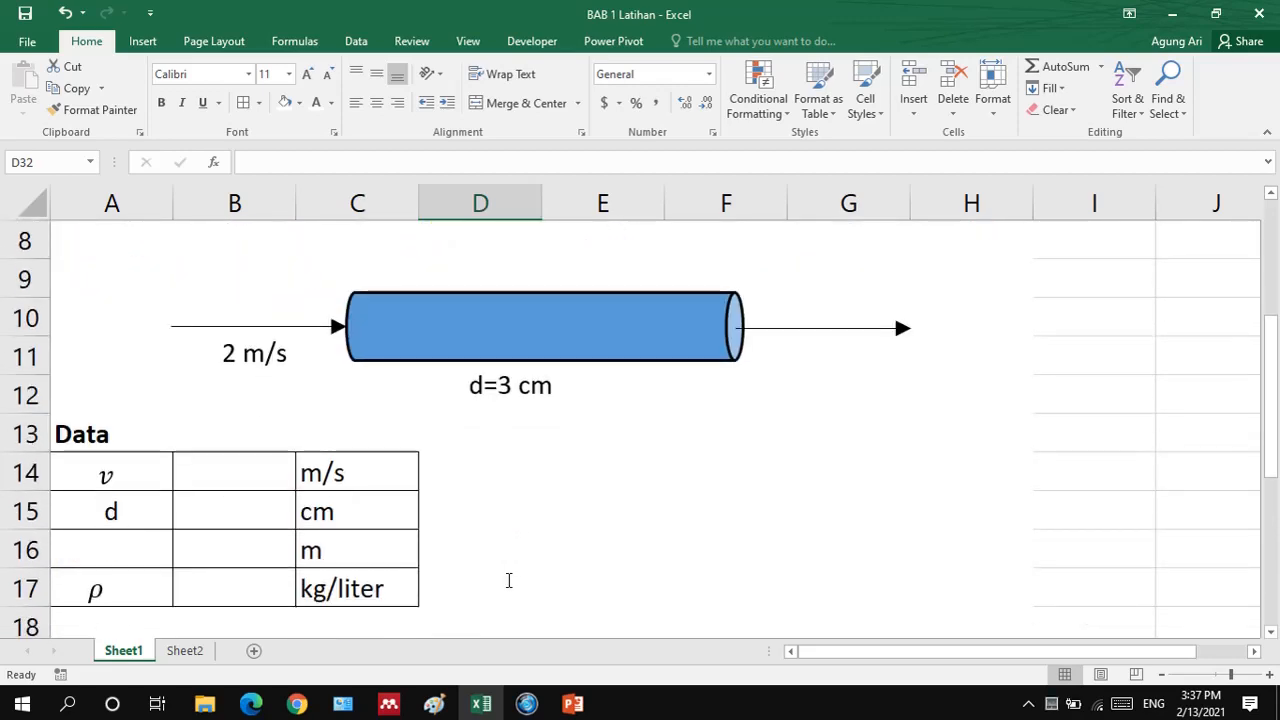
scroll(497, 526, up, 1)
scroll(497, 526, down, 1)
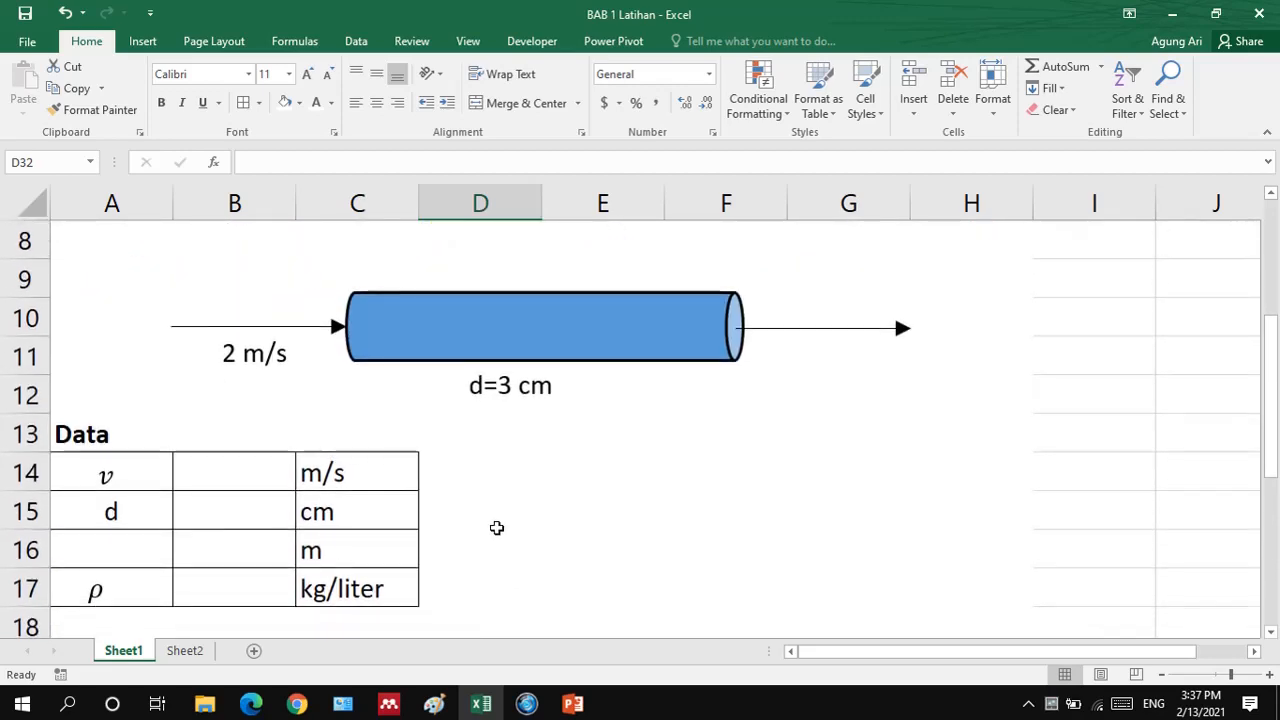
click(280, 473)
drag(280, 473, 267, 586)
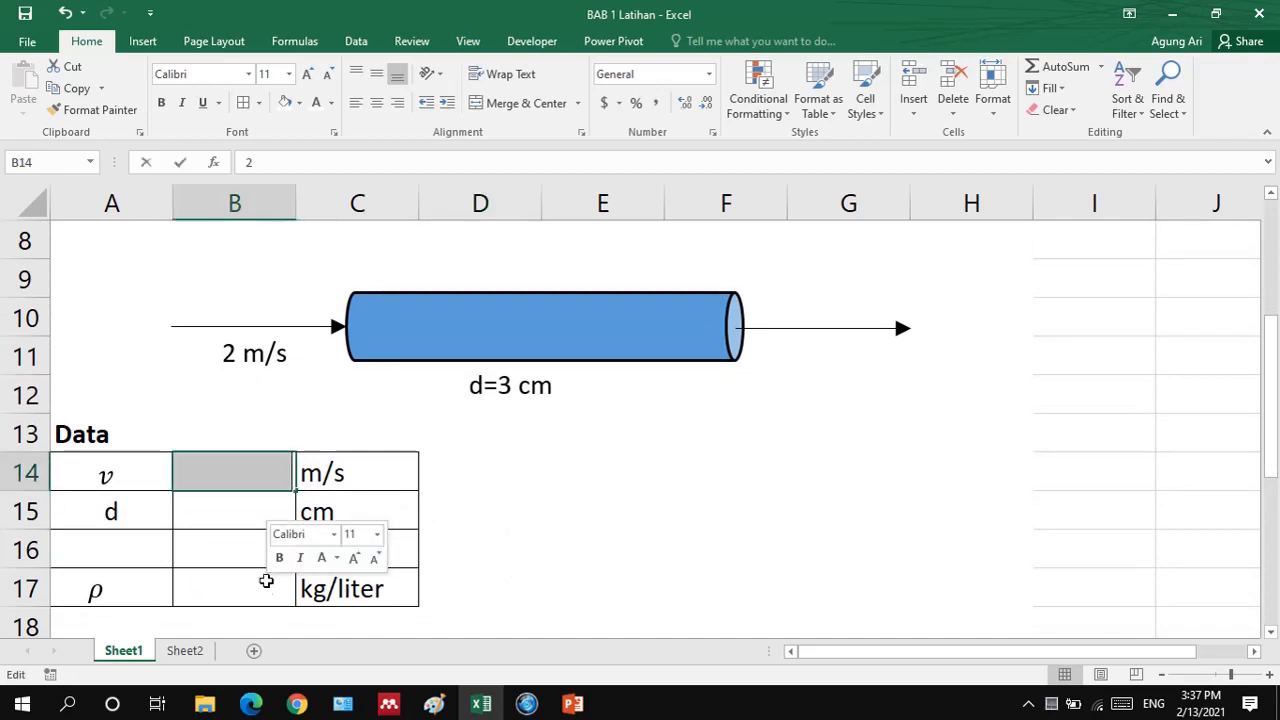
click(238, 483)
click(263, 535)
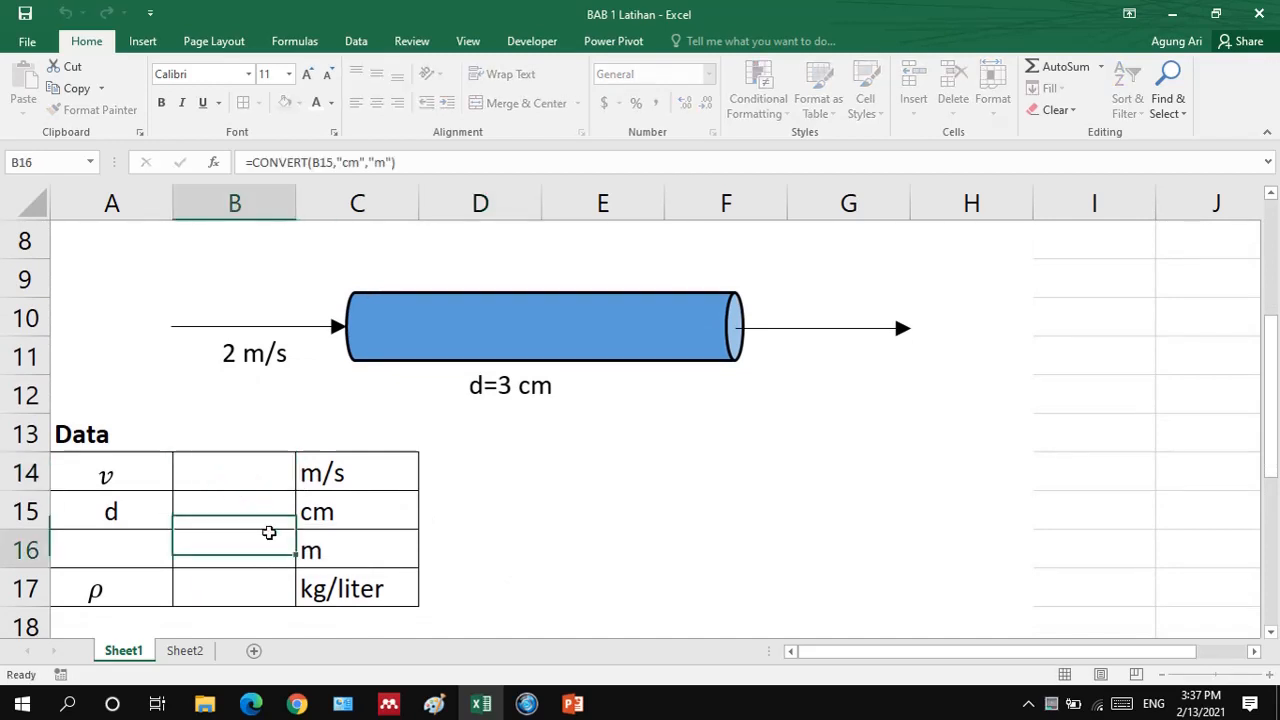
click(262, 500)
click(250, 465)
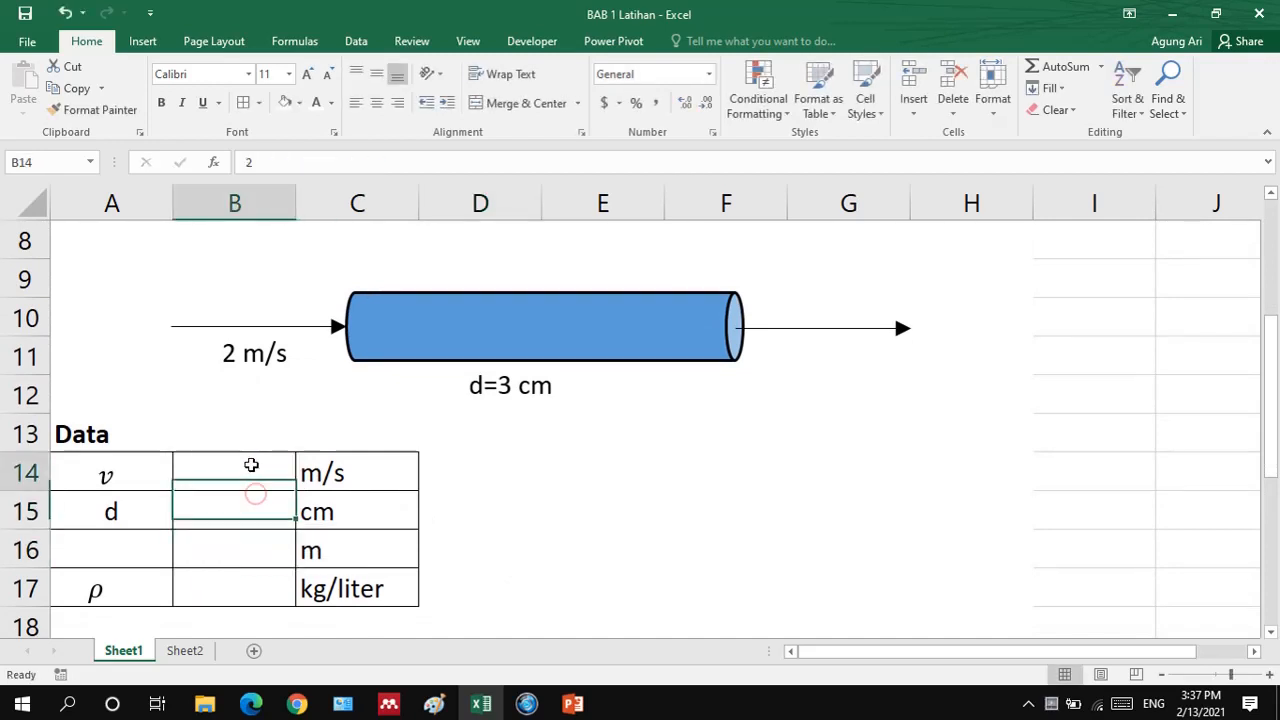
click(331, 103)
click(327, 121)
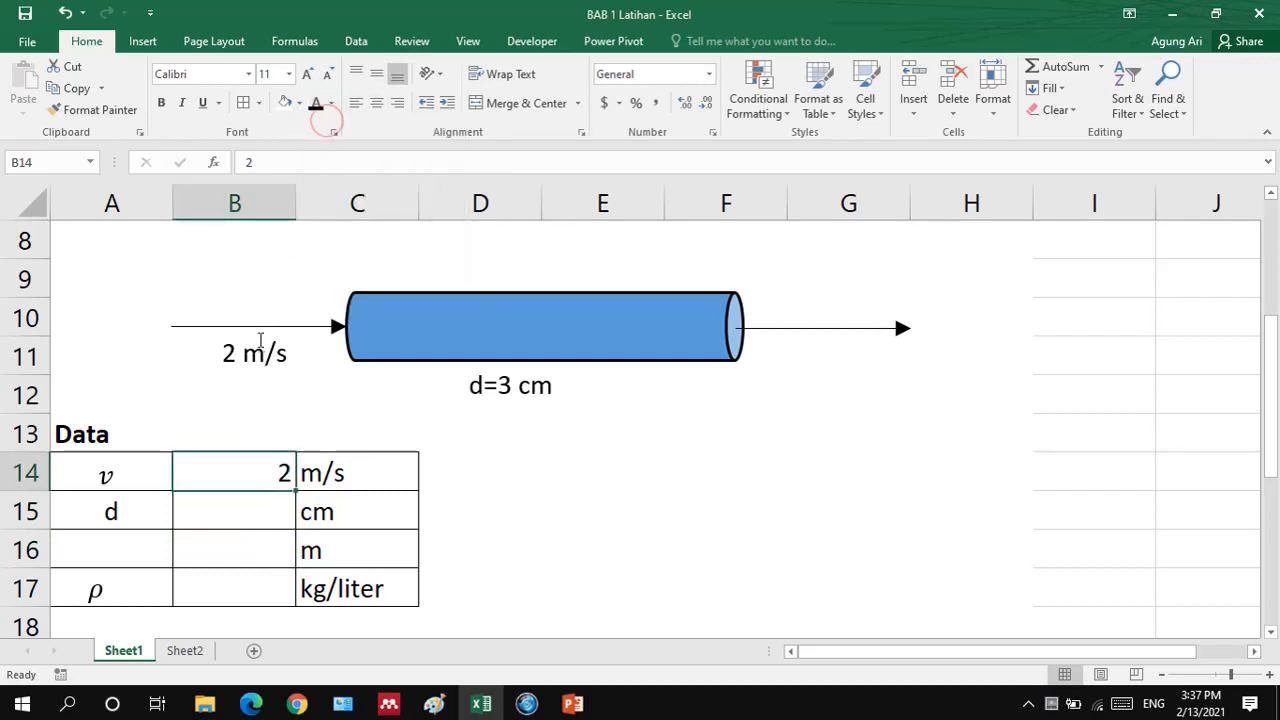
Centre the values in cells B14 to B17 of the Data table horizontally.
click(376, 103)
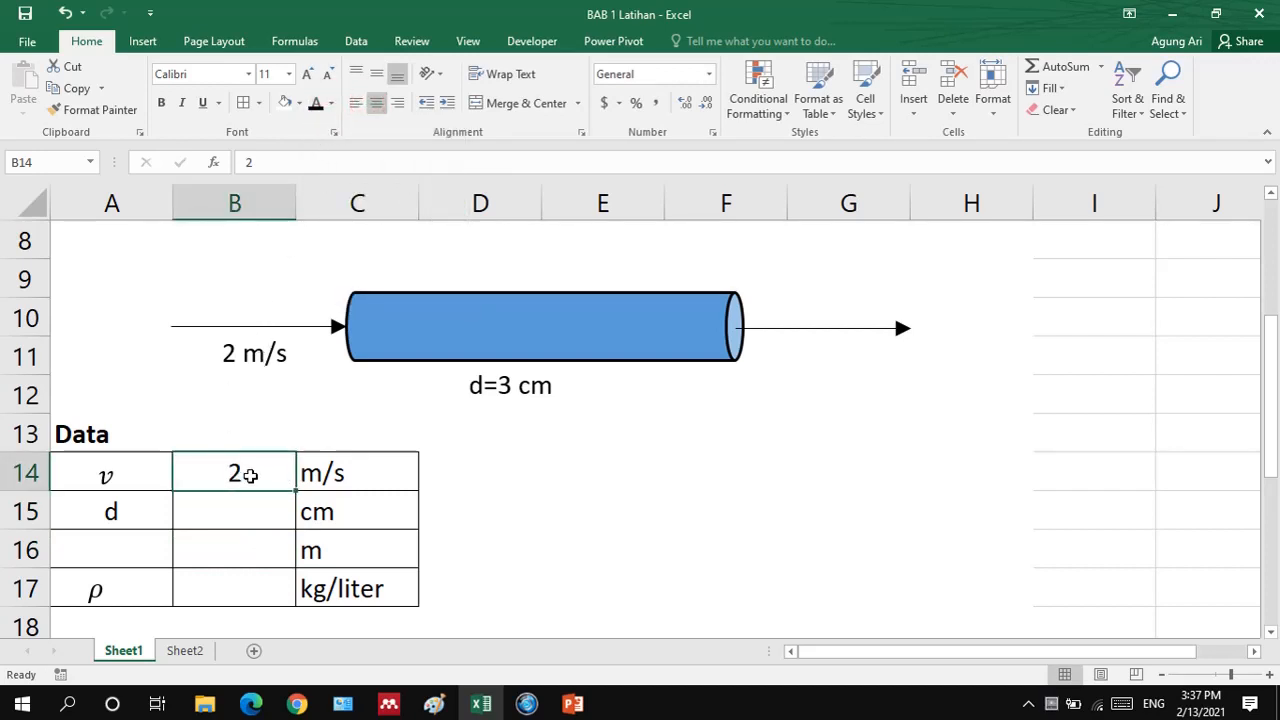
drag(250, 474, 256, 586)
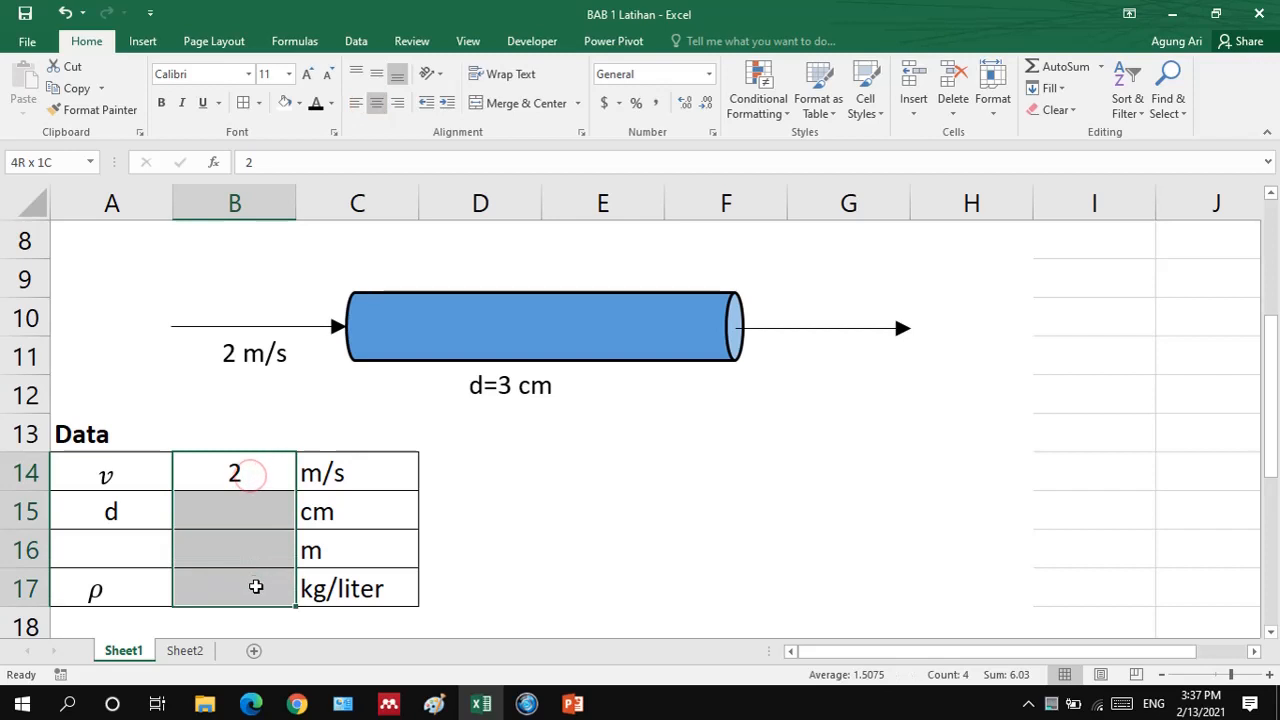
click(378, 105)
click(379, 106)
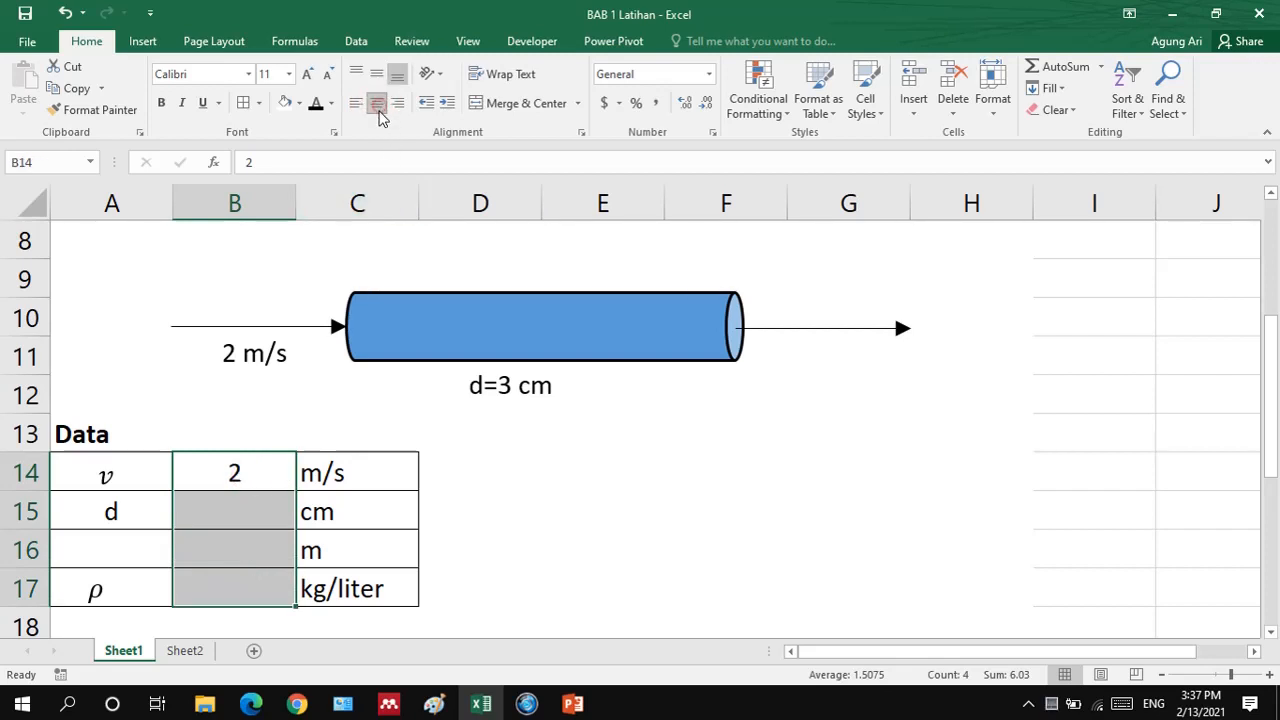
Set the font colour of the diameter values in cells B15 and B16 to black.
click(256, 516)
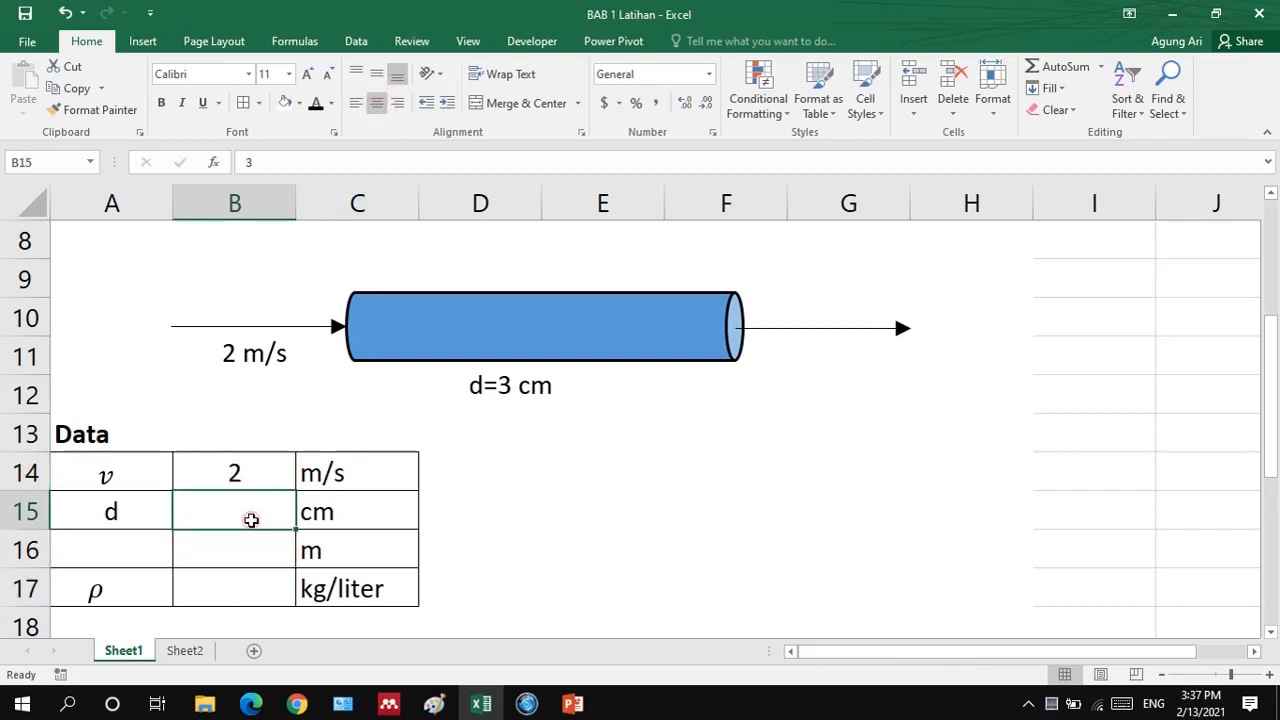
click(316, 106)
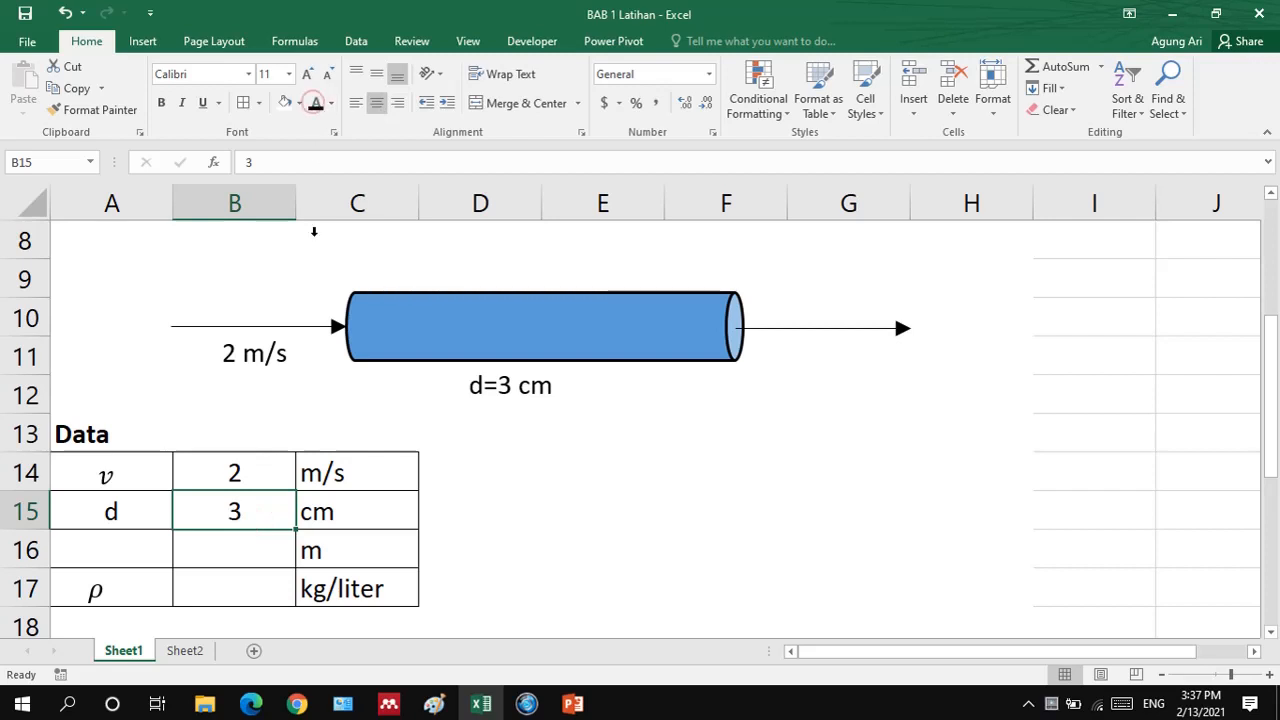
click(637, 530)
scroll(637, 530, up, 3)
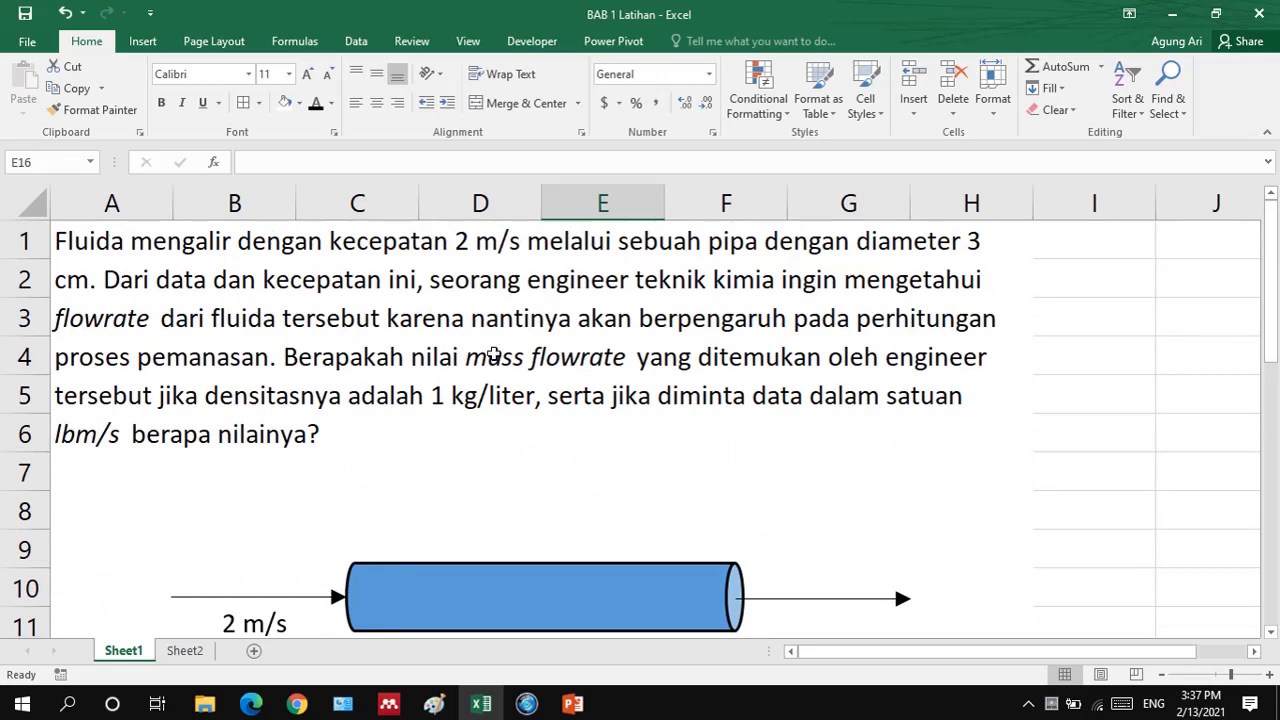
scroll(468, 396, down, 3)
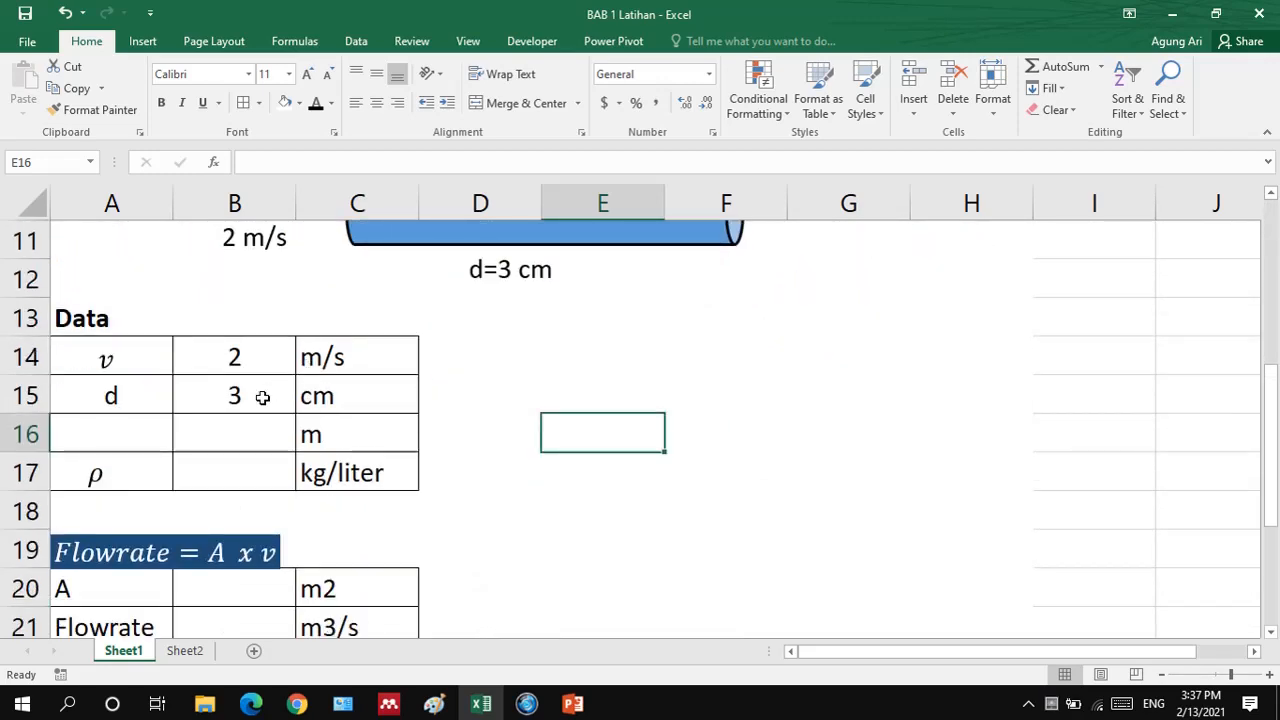
click(257, 434)
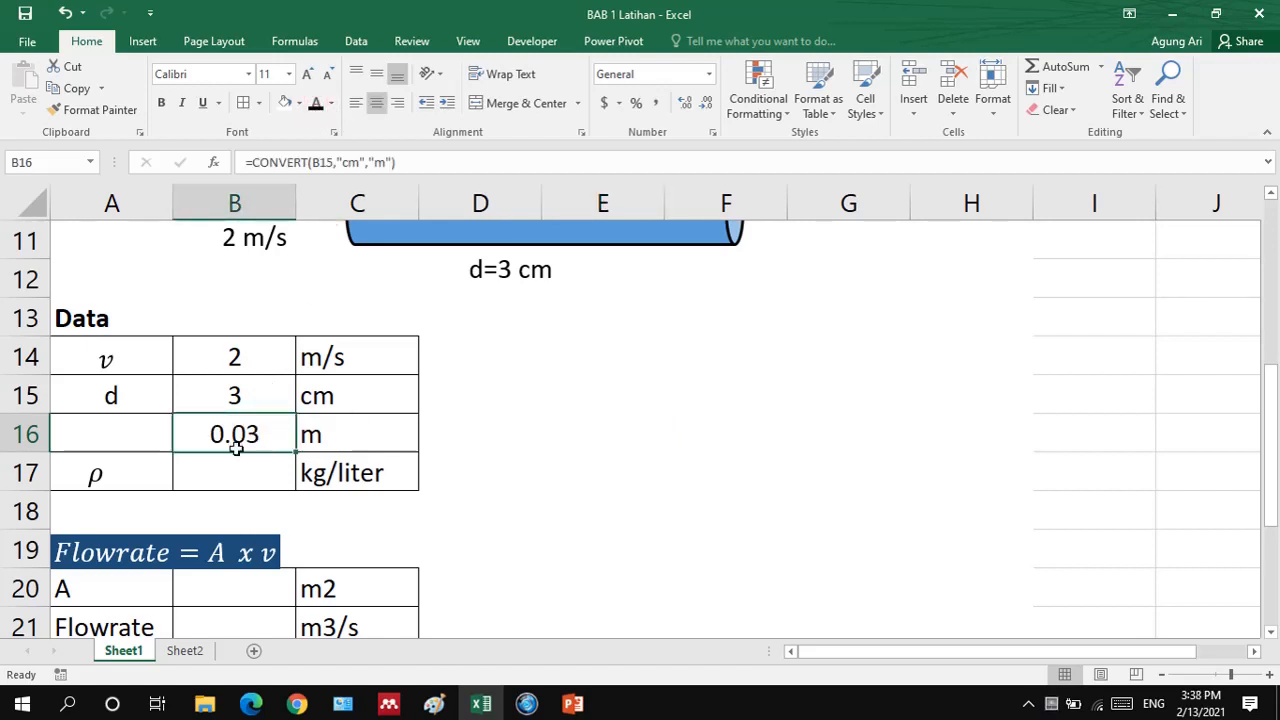
Replace the formula in cell B16 with a new CONVERT function that takes the diameter in B15 as its number.
double_click(235, 448)
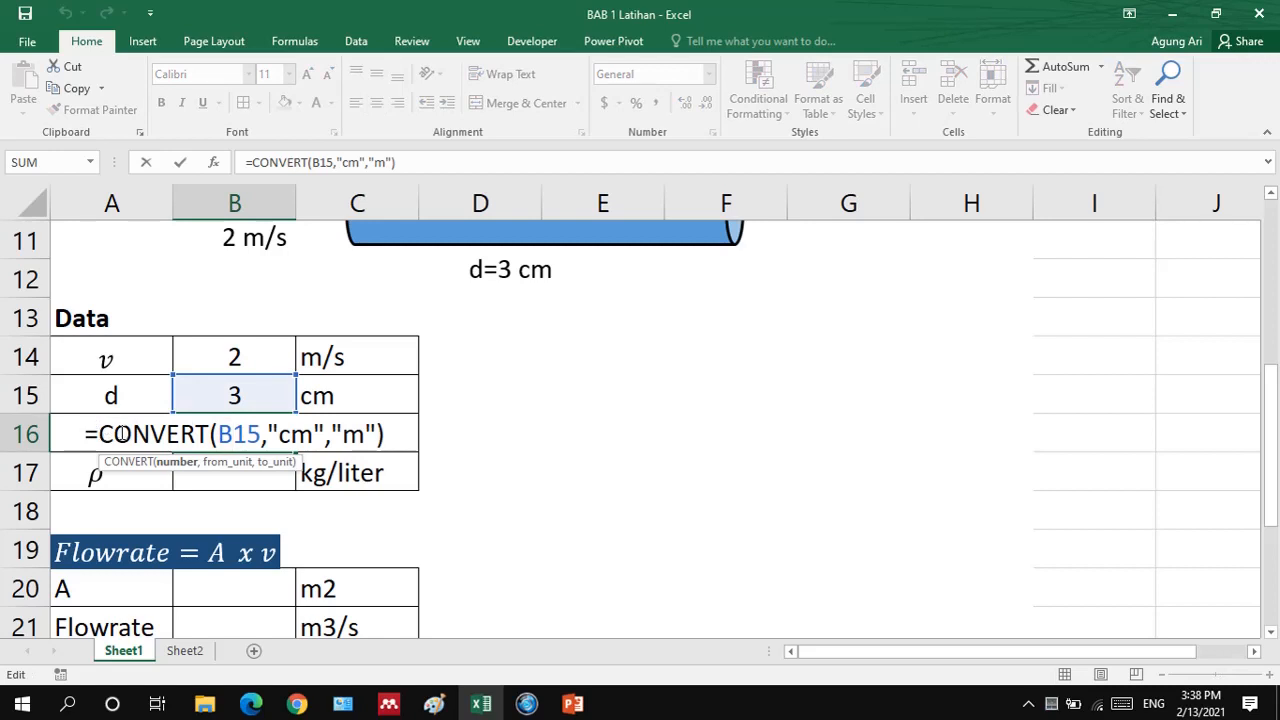
key(Return)
drag(383, 435, 113, 436)
text(])
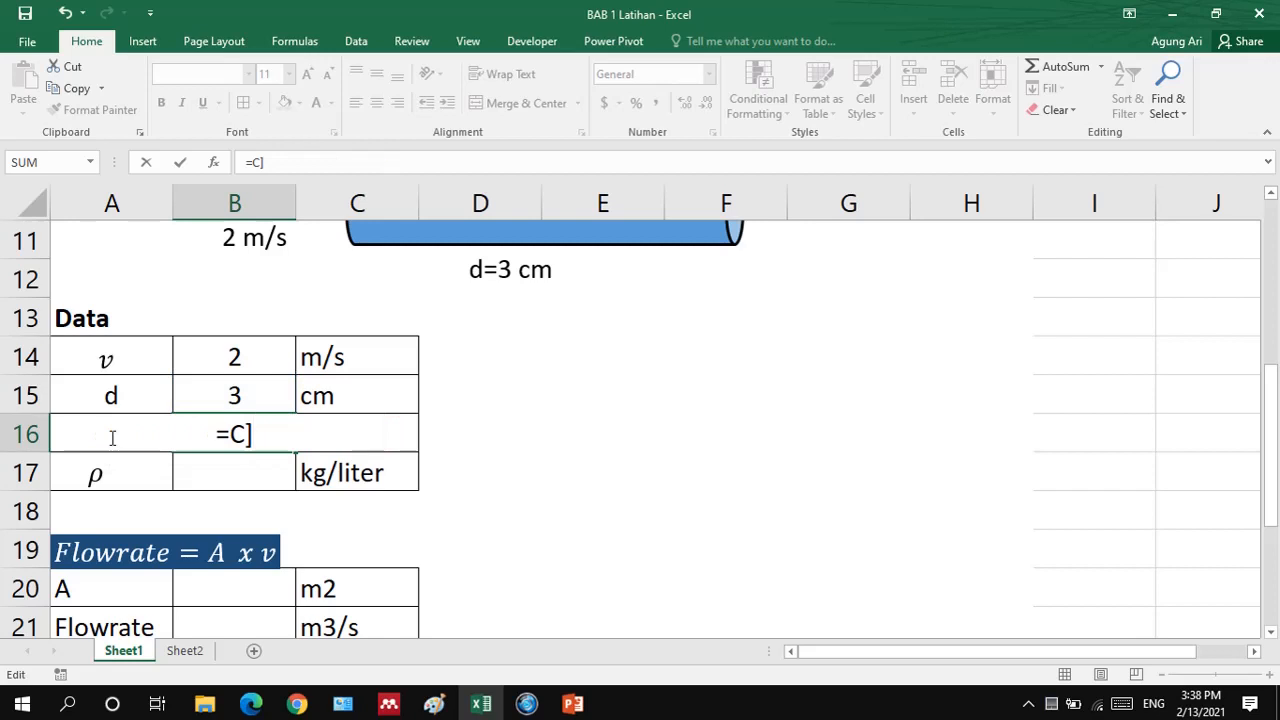
key(BackSpace)
key(BackSpace)
text(convert)
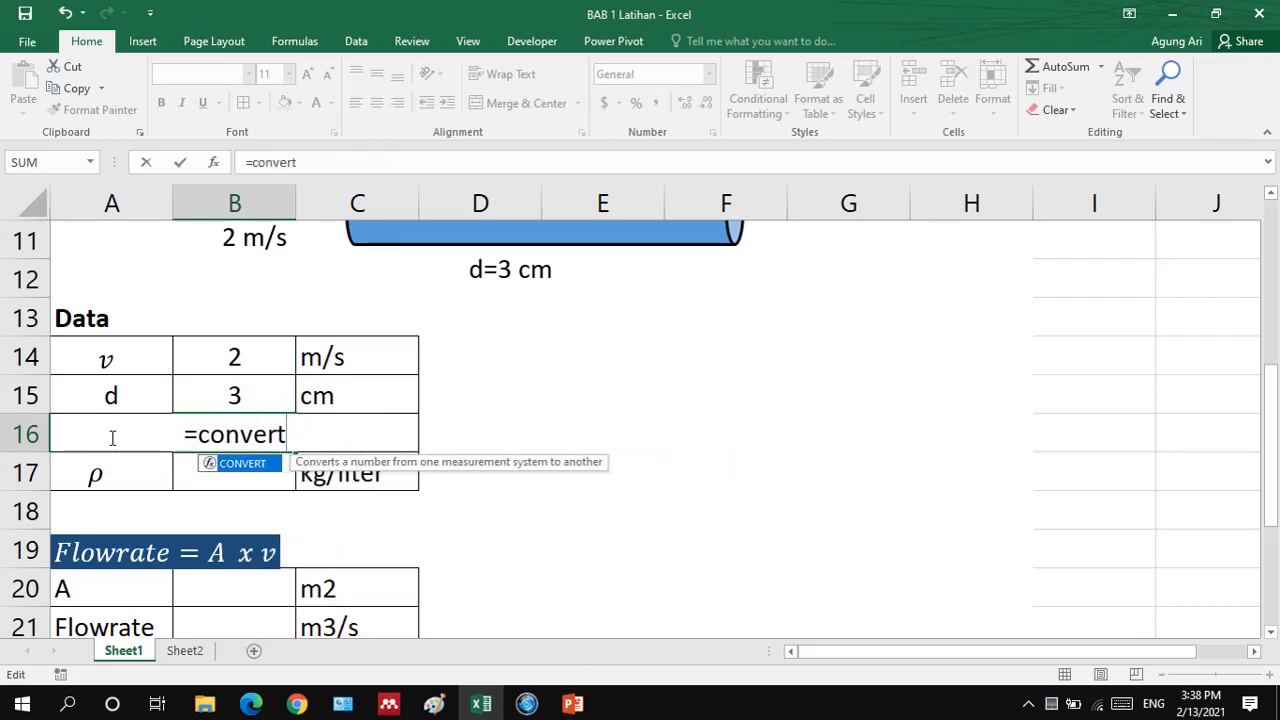
text(()
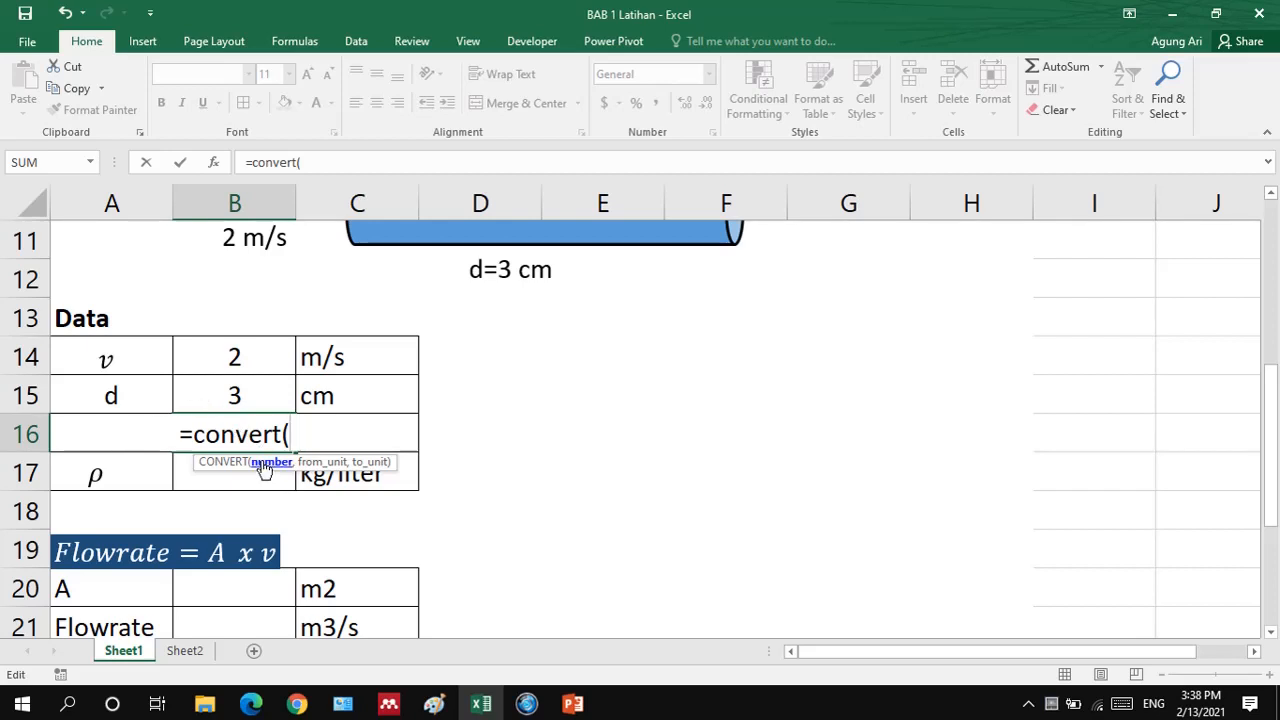
click(246, 392)
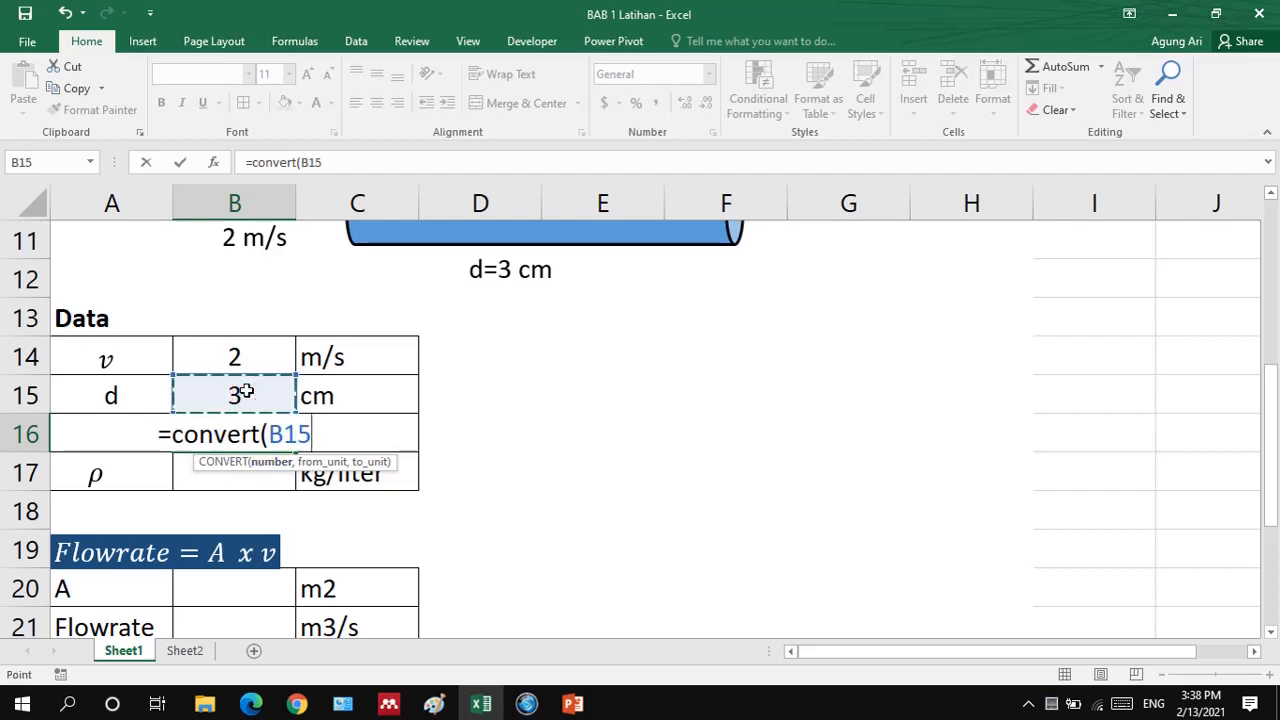
Complete the CONVERT formula in B16 with "cm" as the source unit and the suggested "m" (Meter) as the target unit.
text(,")
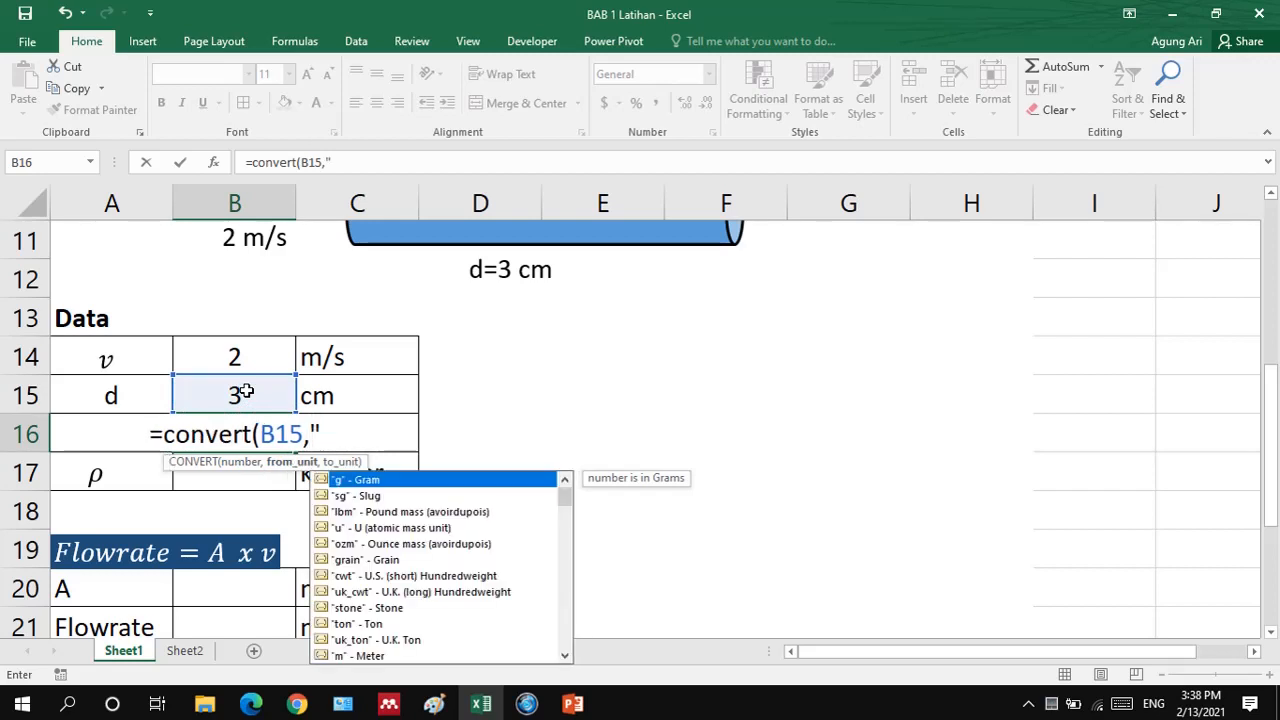
text(cm)
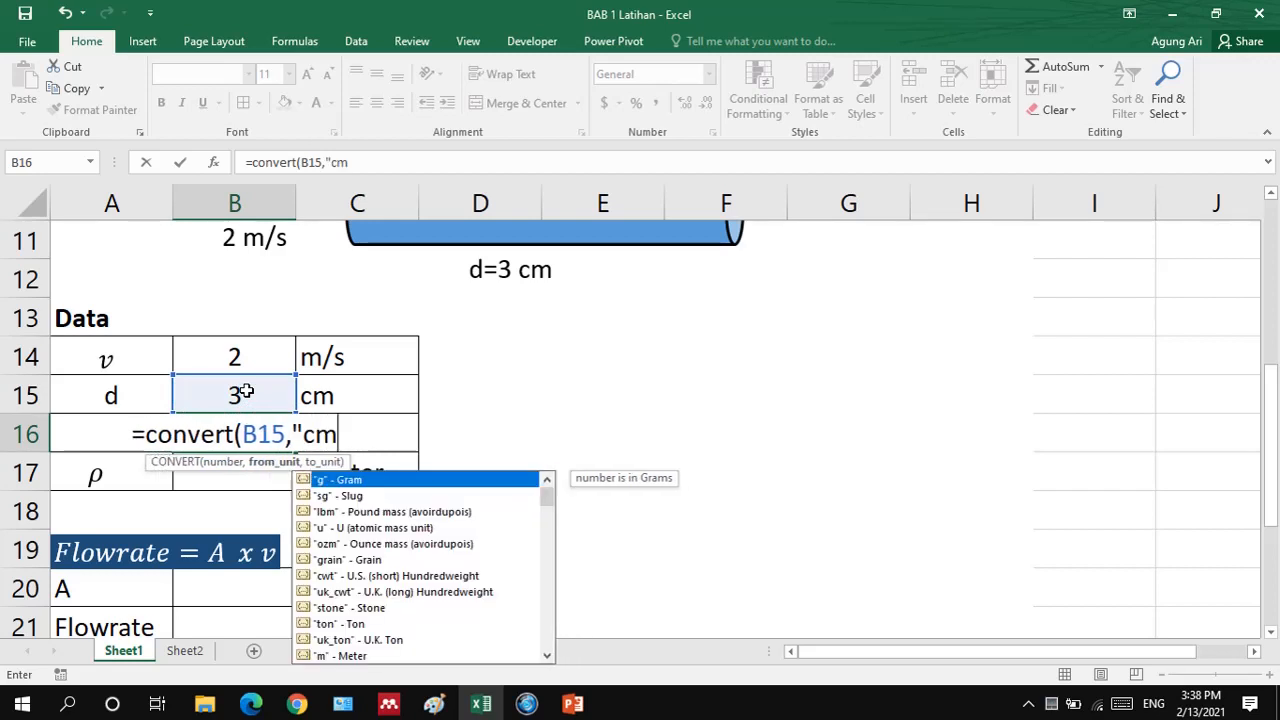
text(",)
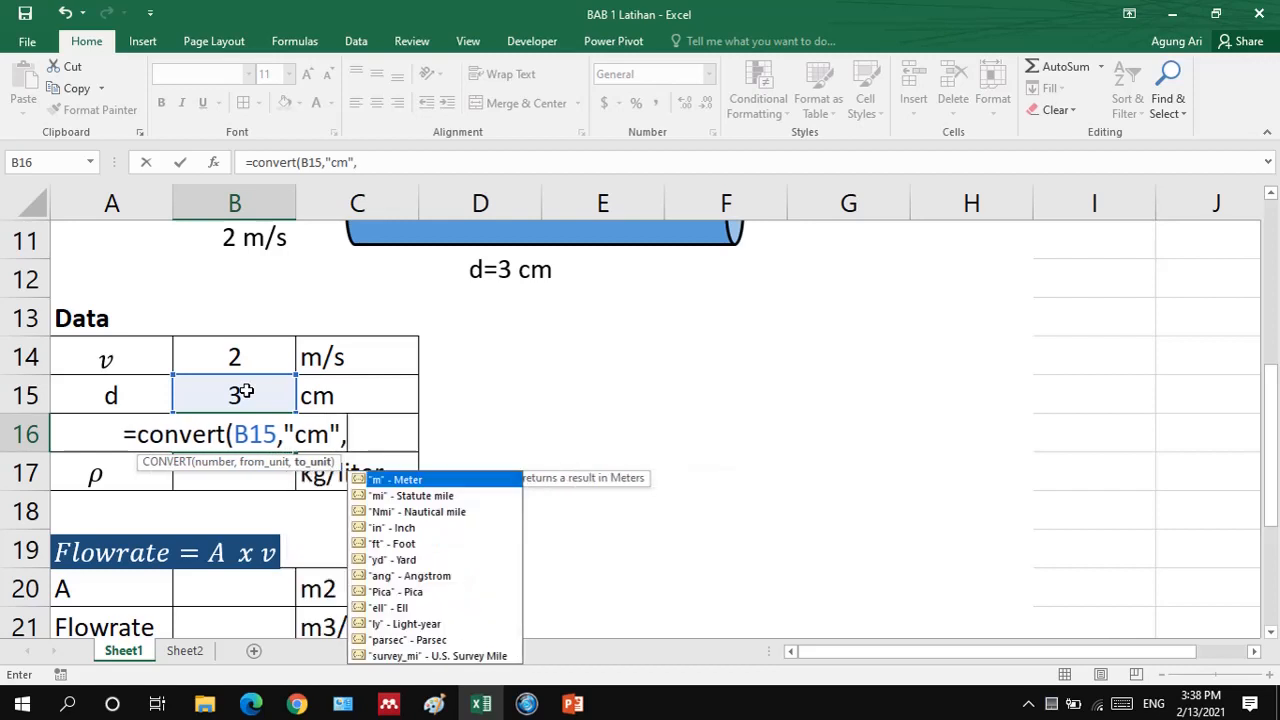
text("m")
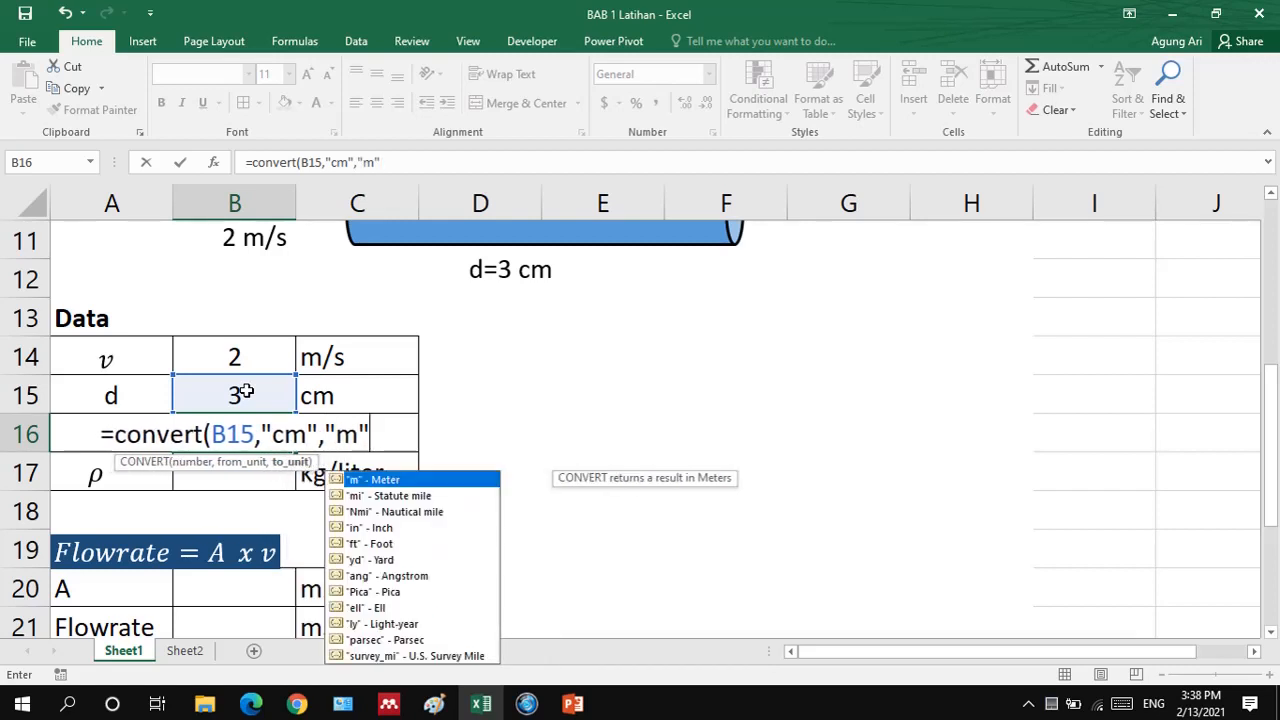
text())
key(BackSpace)
key(BackSpace)
key(BackSpace)
key(BackSpace)
key(BackSpace)
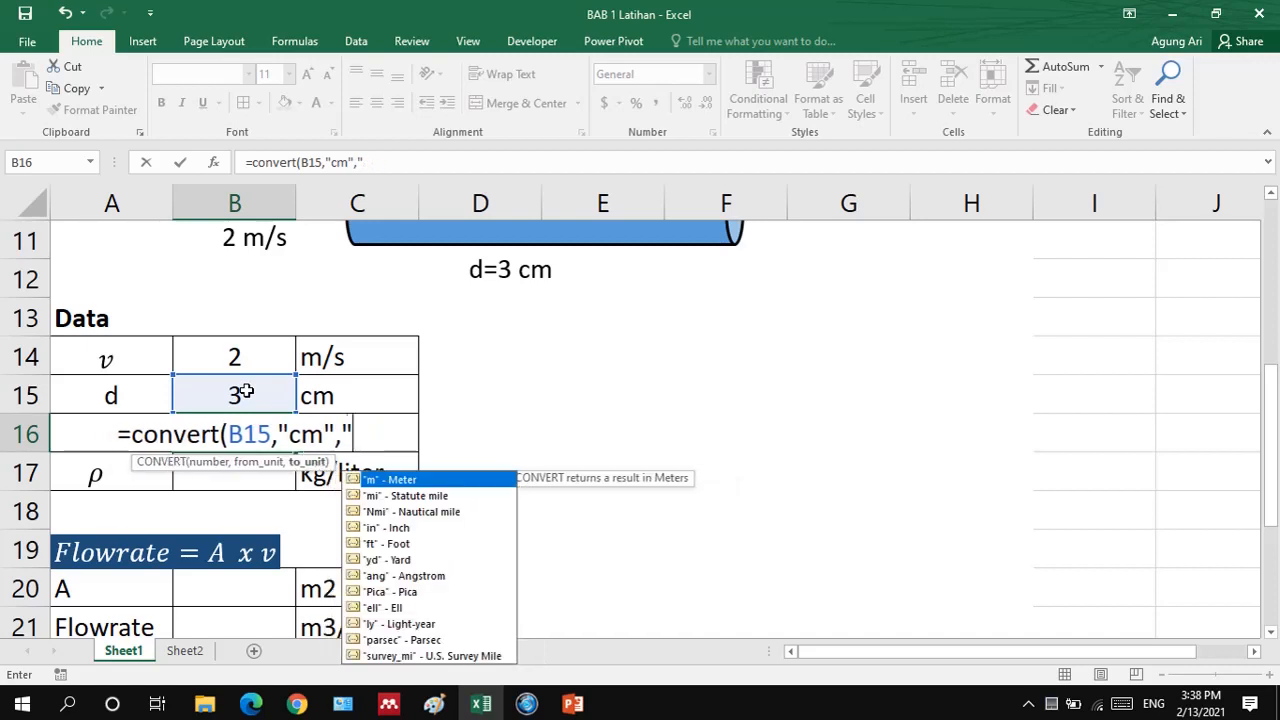
text(,)
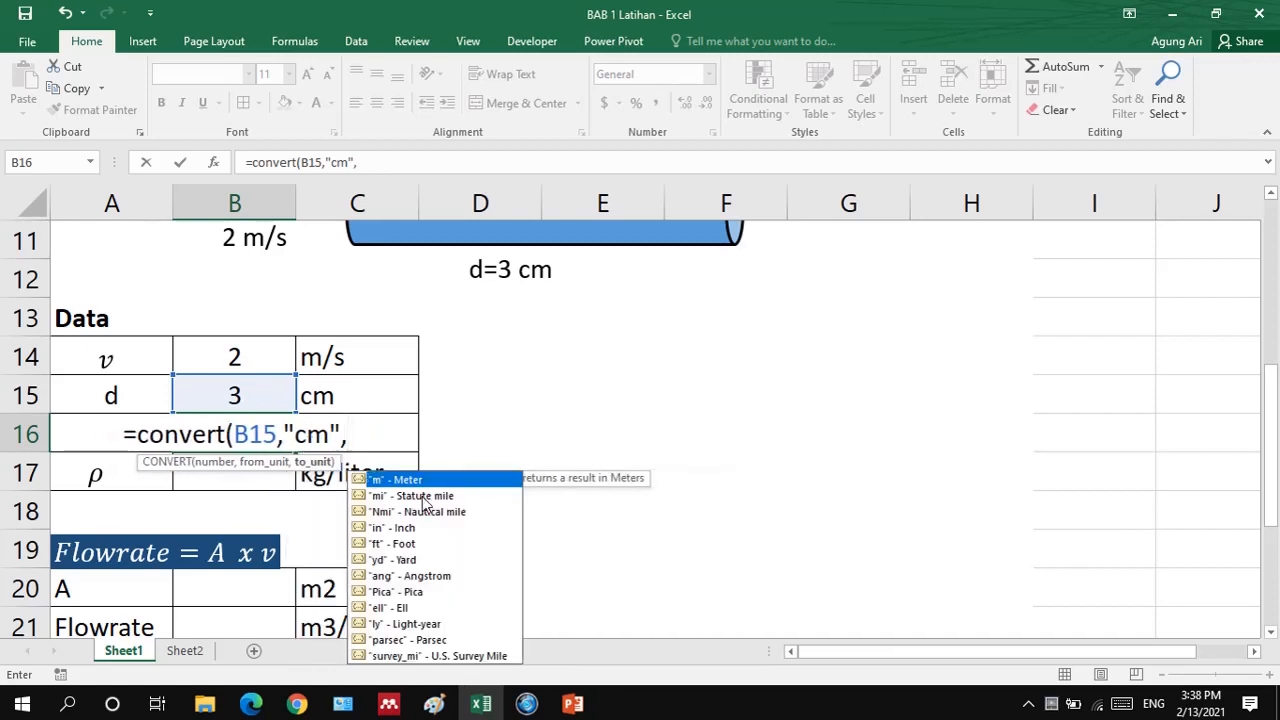
double_click(398, 481)
key(Return)
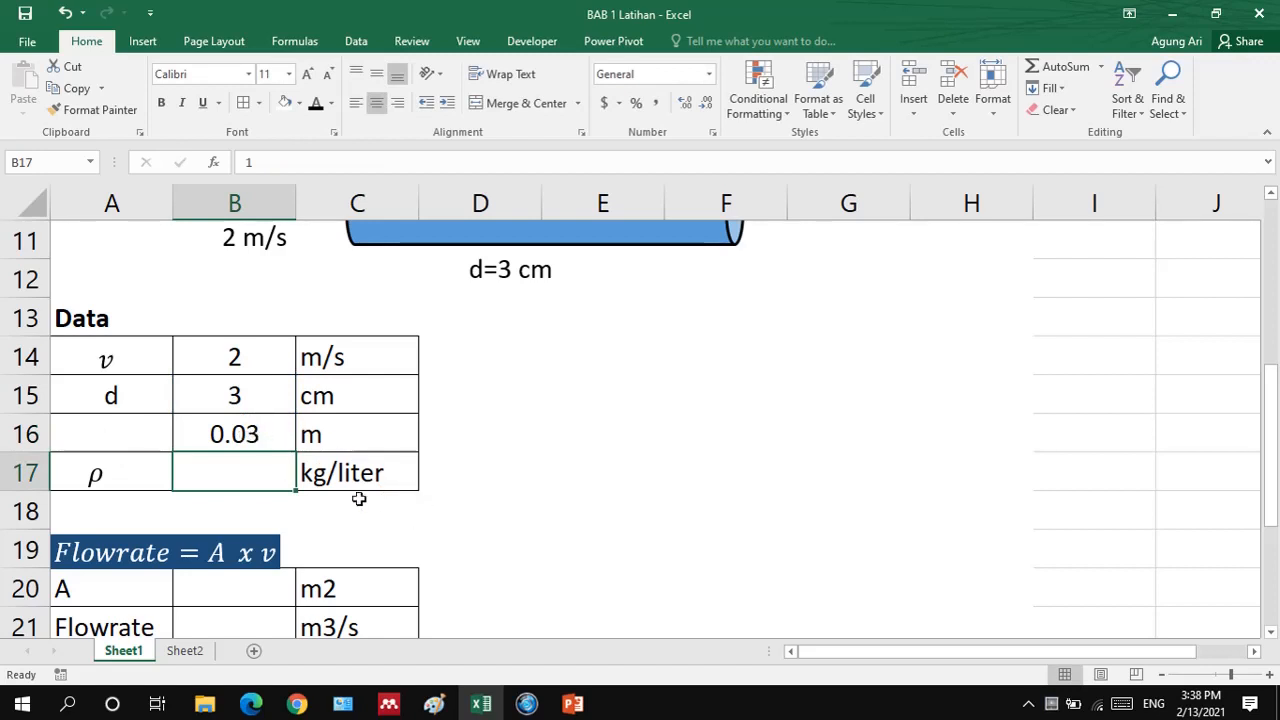
Enter =convert(B15,"cm","ft") in cell D16 to convert the pipe diameter to feet, choosing Foot from the suggested units.
click(538, 434)
text(=)
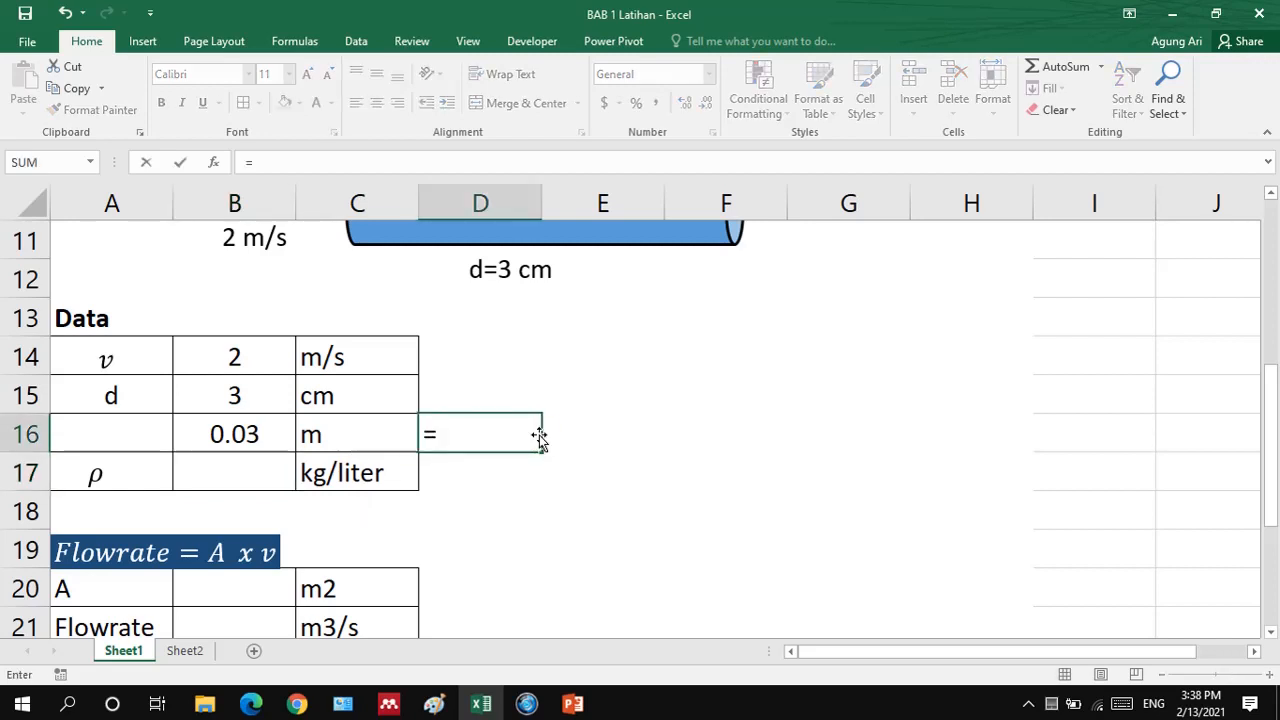
text(convert)
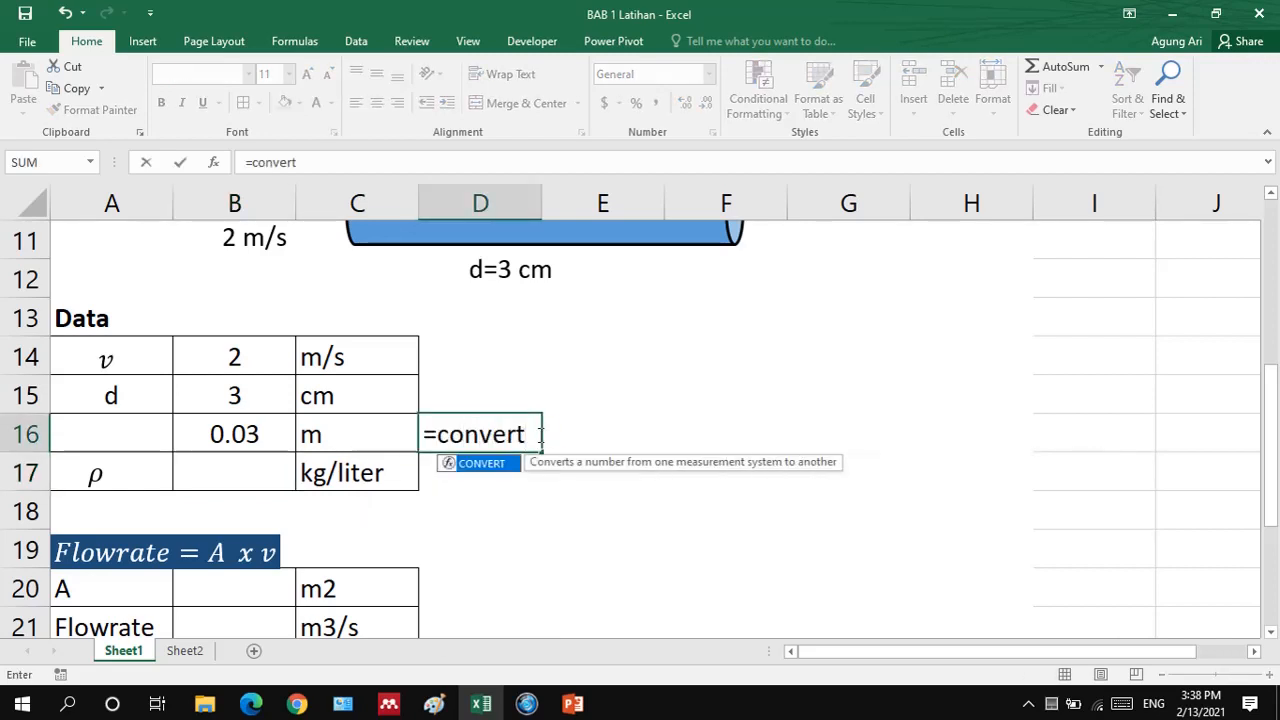
text(()
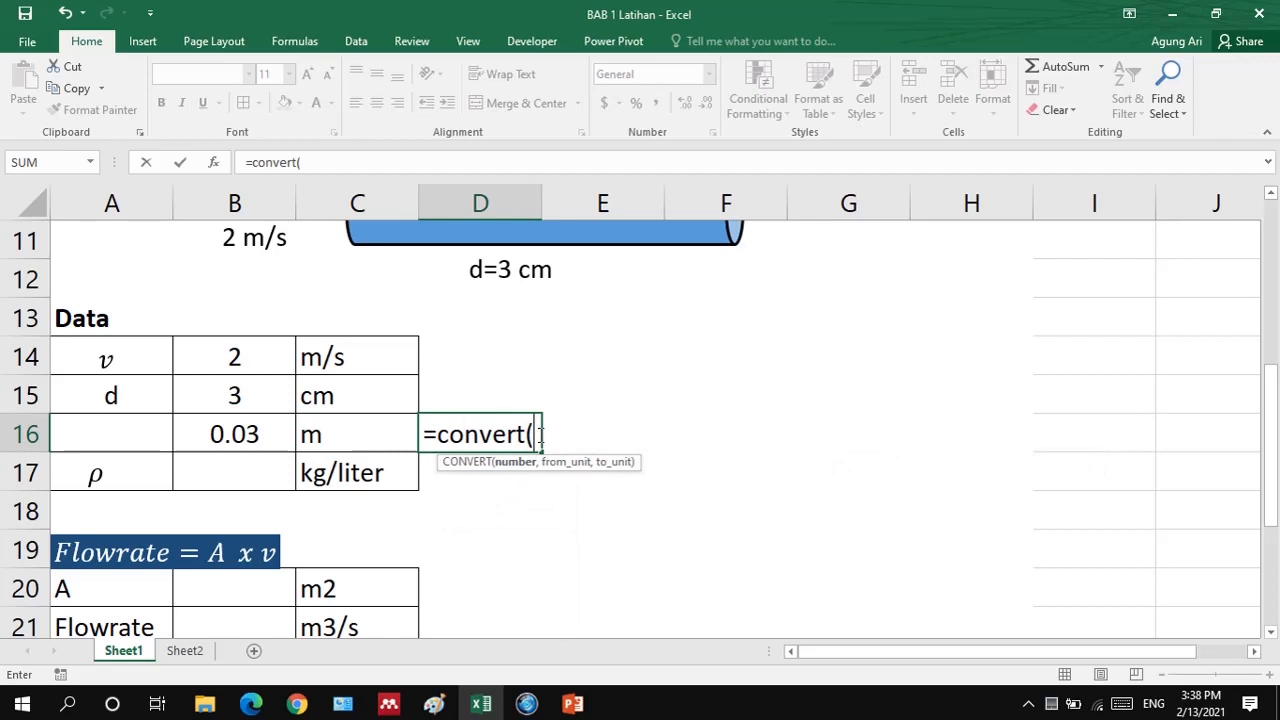
click(244, 401)
text(,)
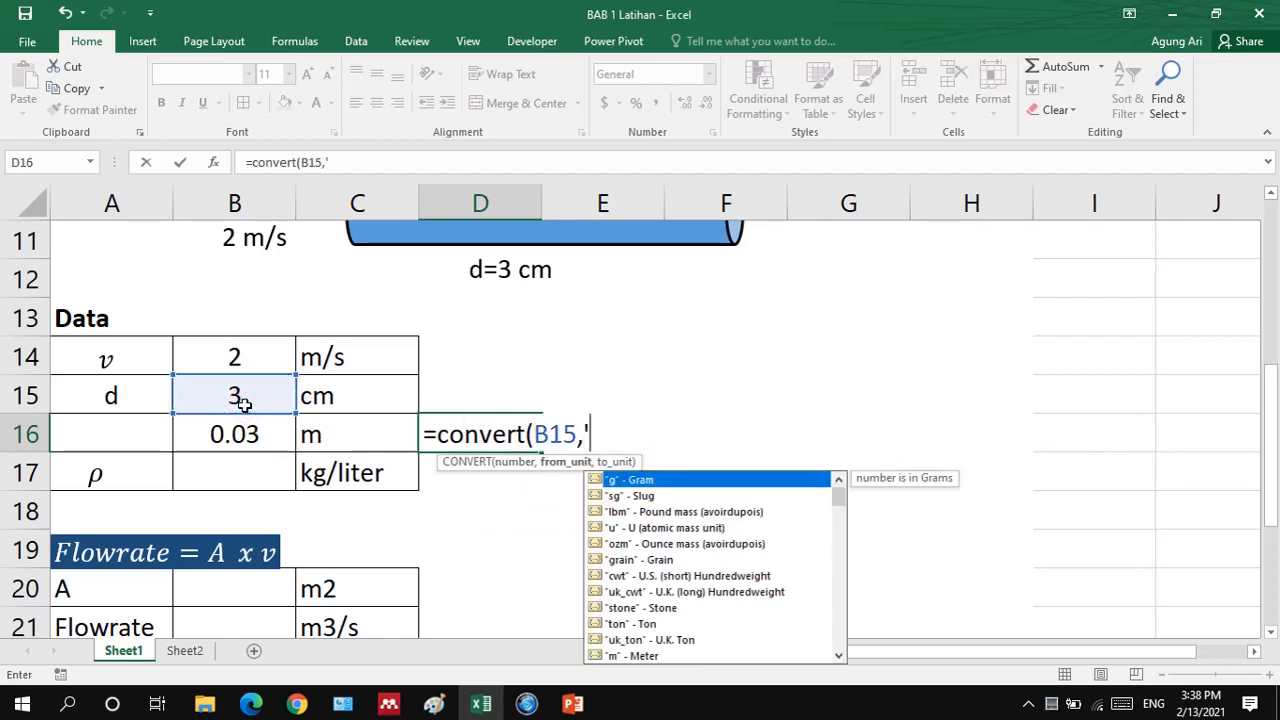
key(BackSpace)
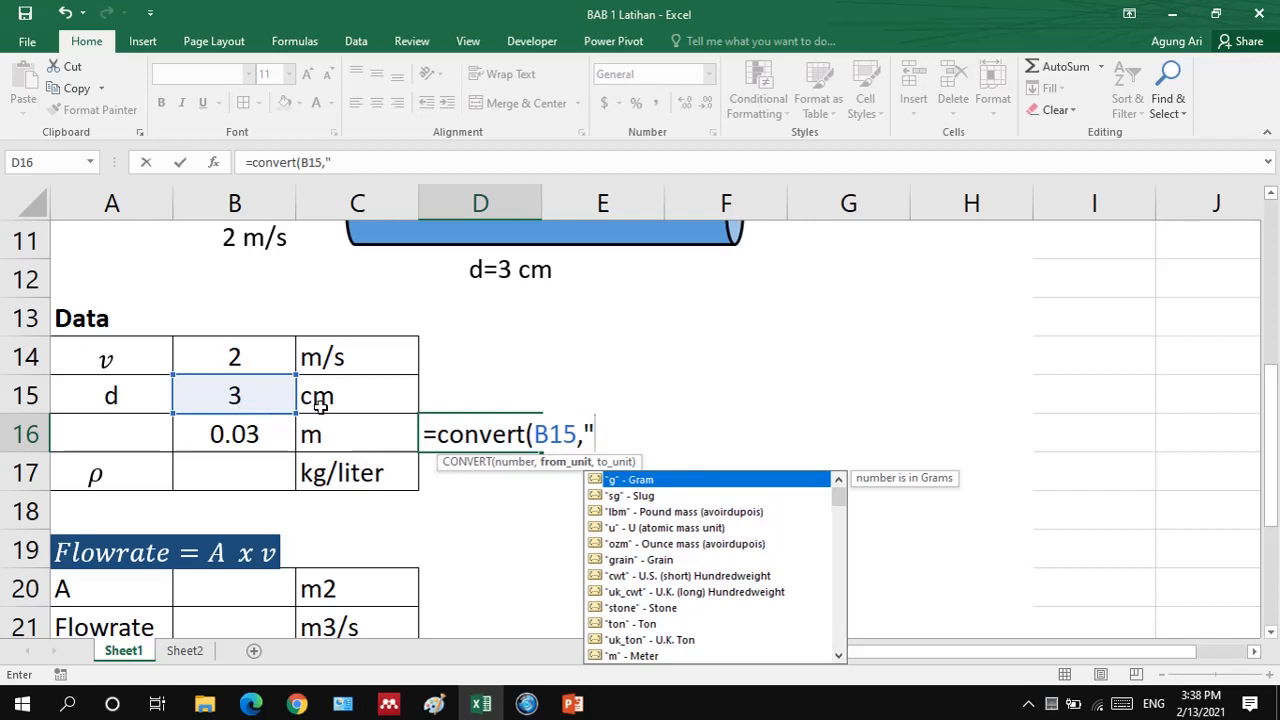
text(cm",)
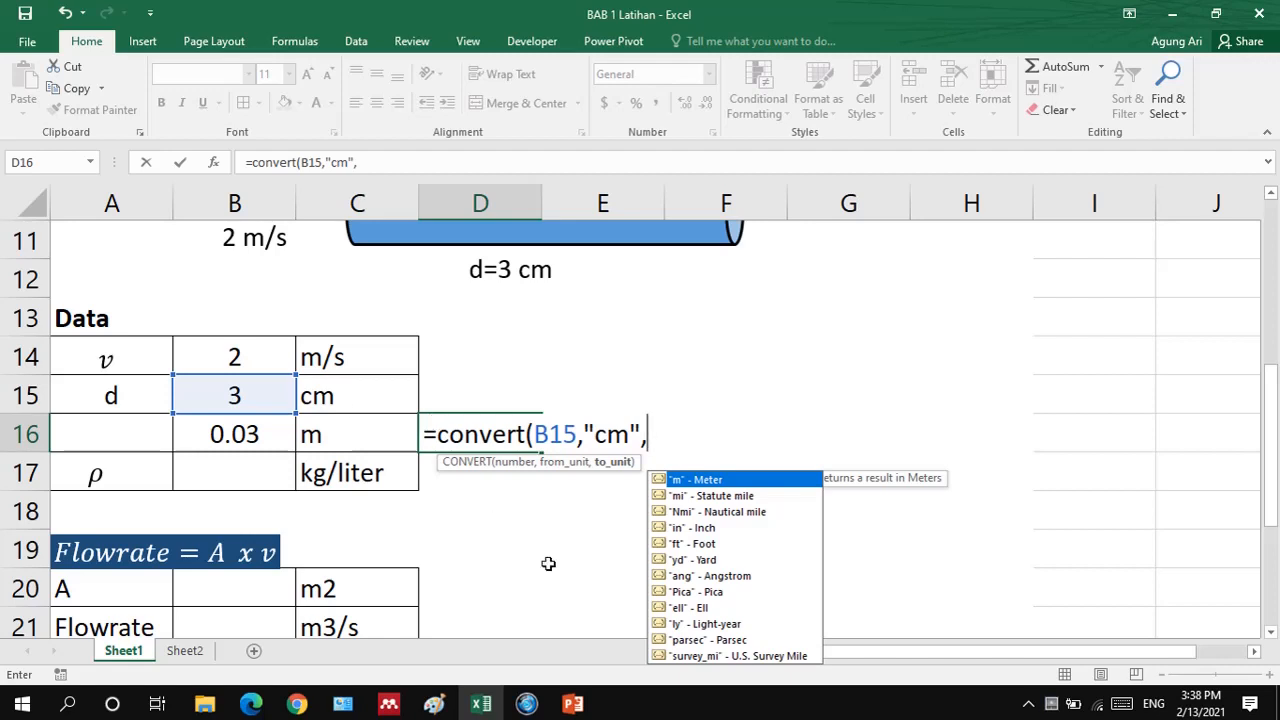
double_click(677, 544)
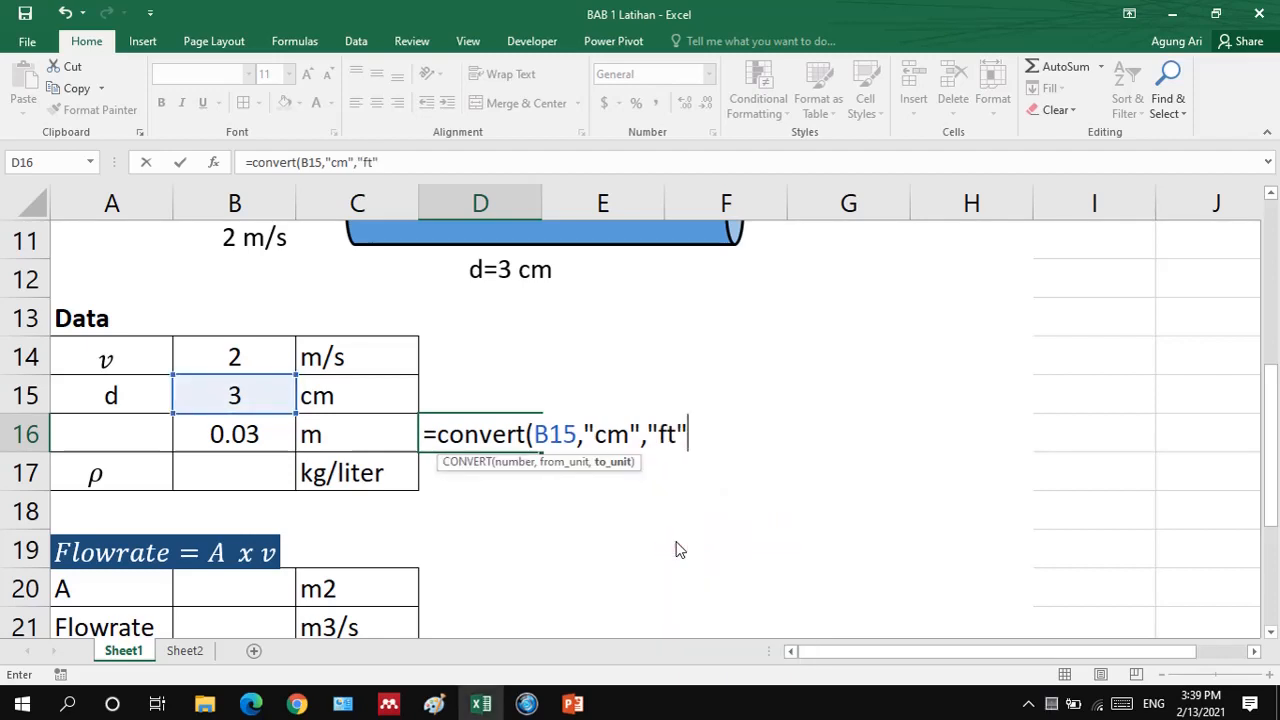
text())
key(Return)
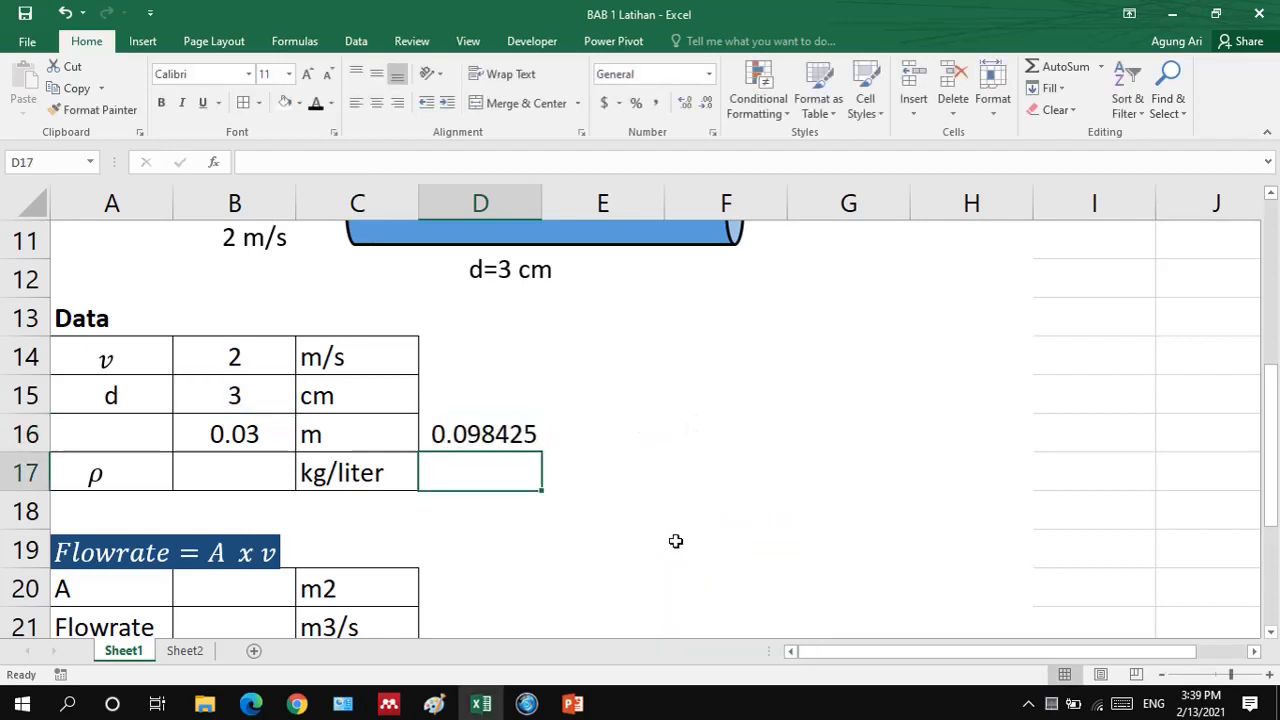
Label the converted diameter with the unit ft in cell E16.
click(567, 427)
text(ft)
key(Return)
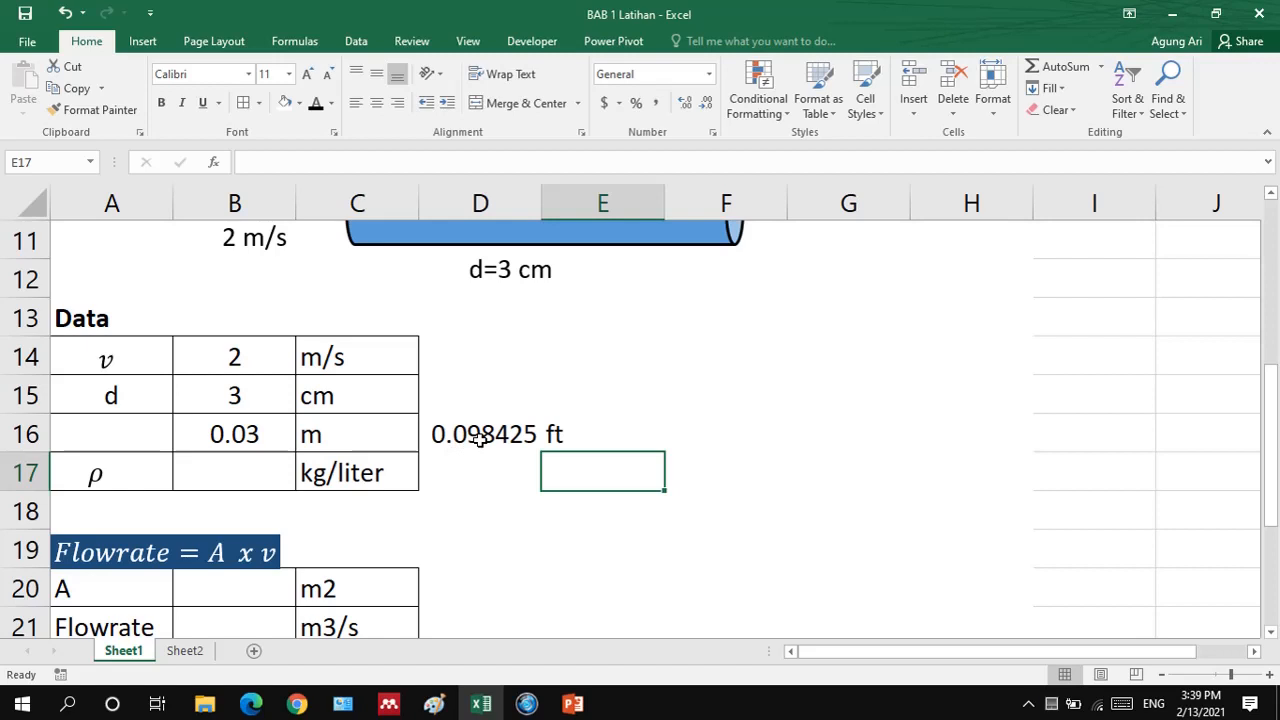
Clear the foot conversion and its unit label from cells D16 and E16.
drag(480, 440, 565, 439)
key(Delete)
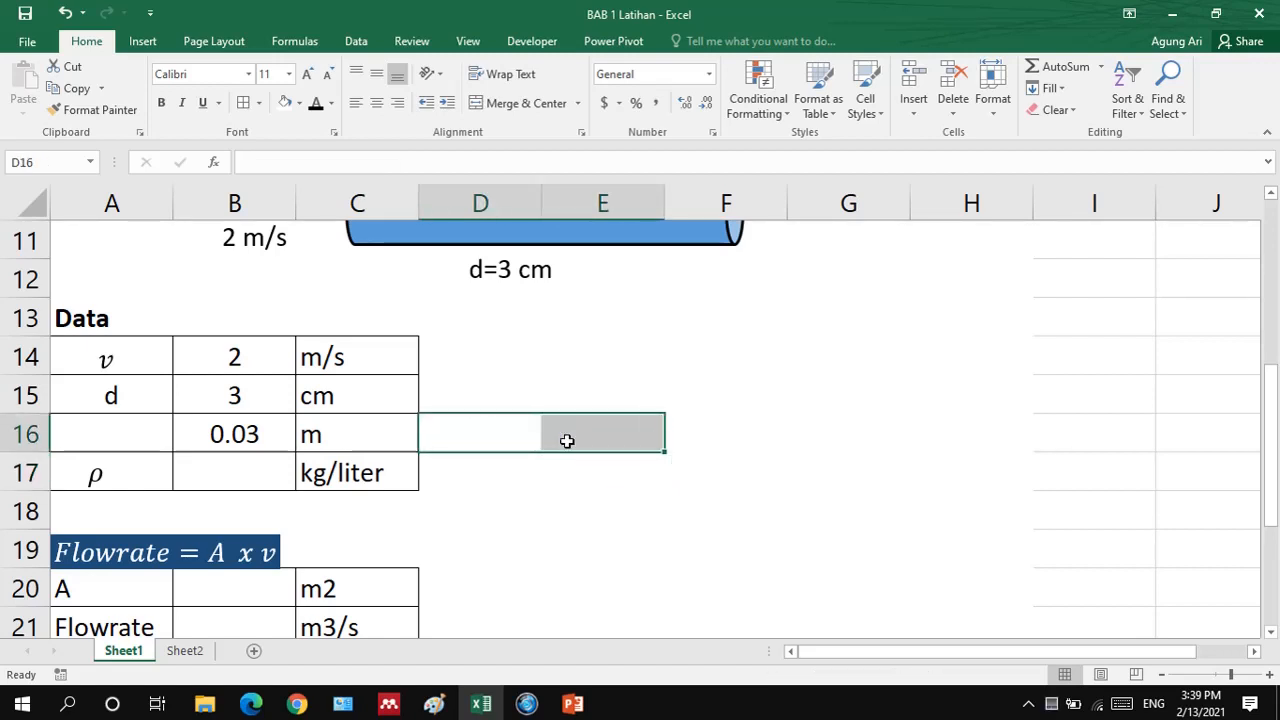
Set the font colour of the density value in cell B17 to black.
click(212, 456)
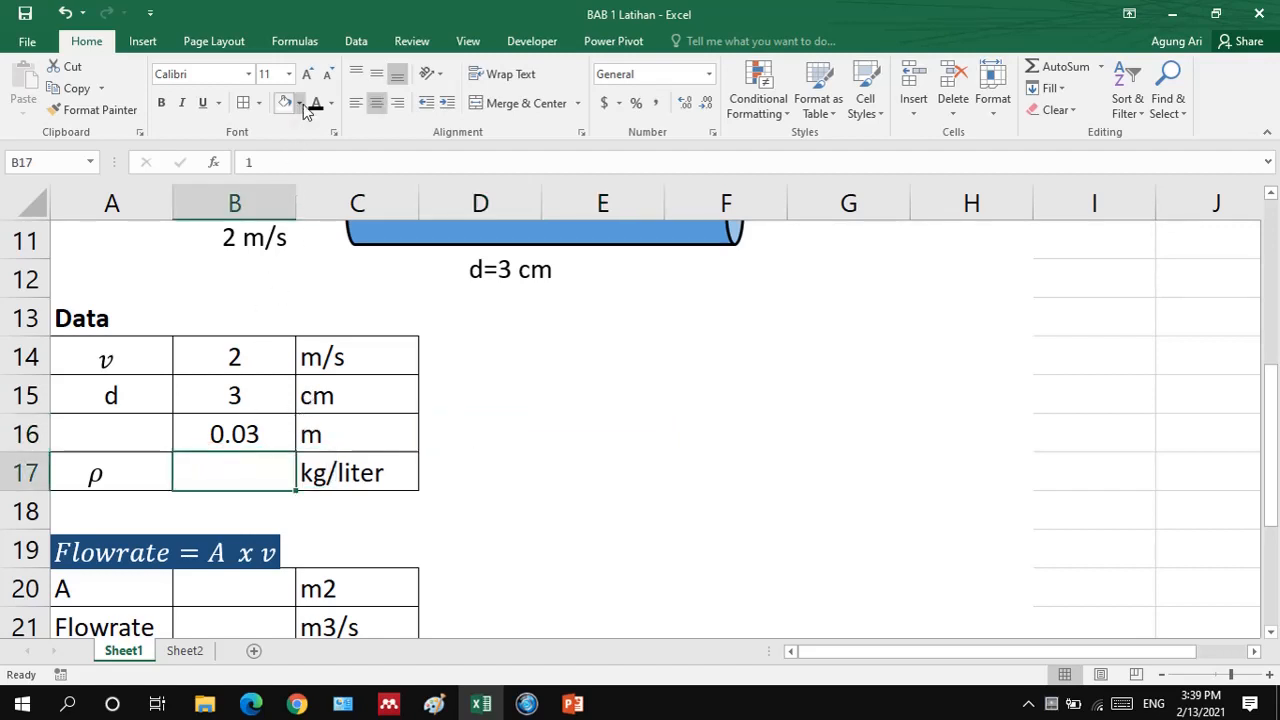
click(578, 415)
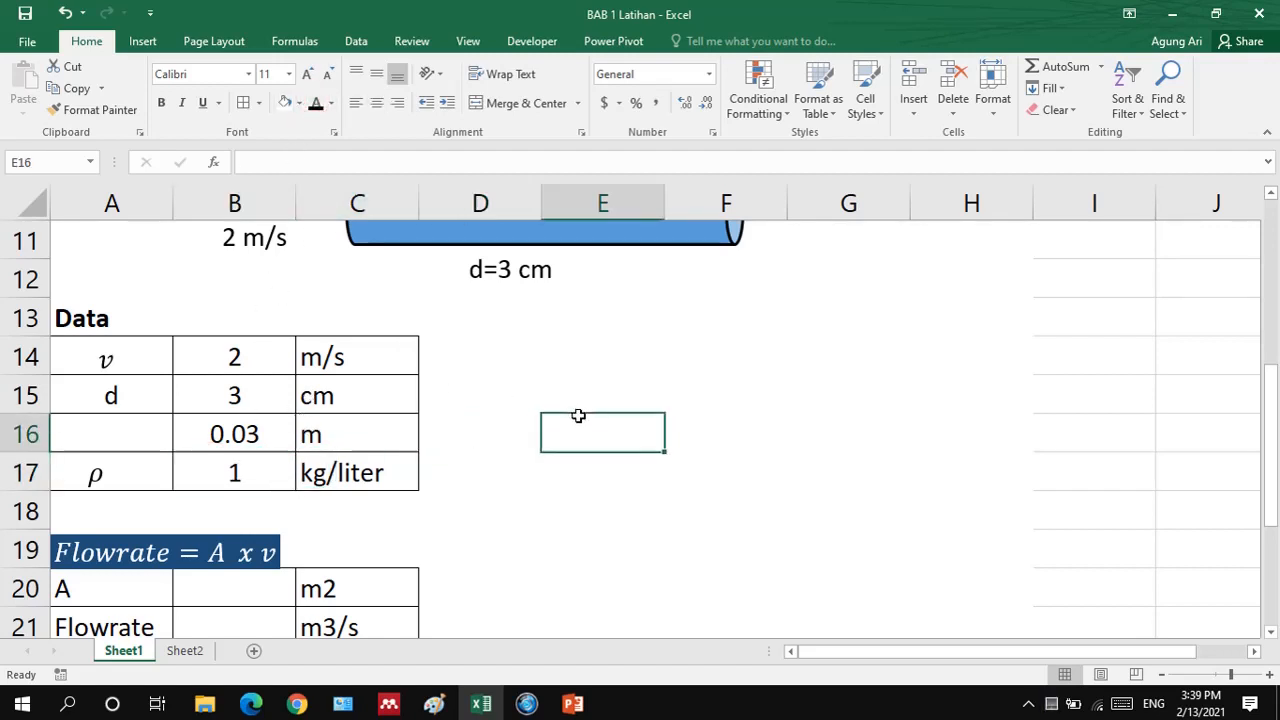
Move the "Flowrate = A x v" text box slightly up so it sits clear of row 20, and deselect it.
scroll(578, 415, up, 2)
scroll(578, 415, down, 2)
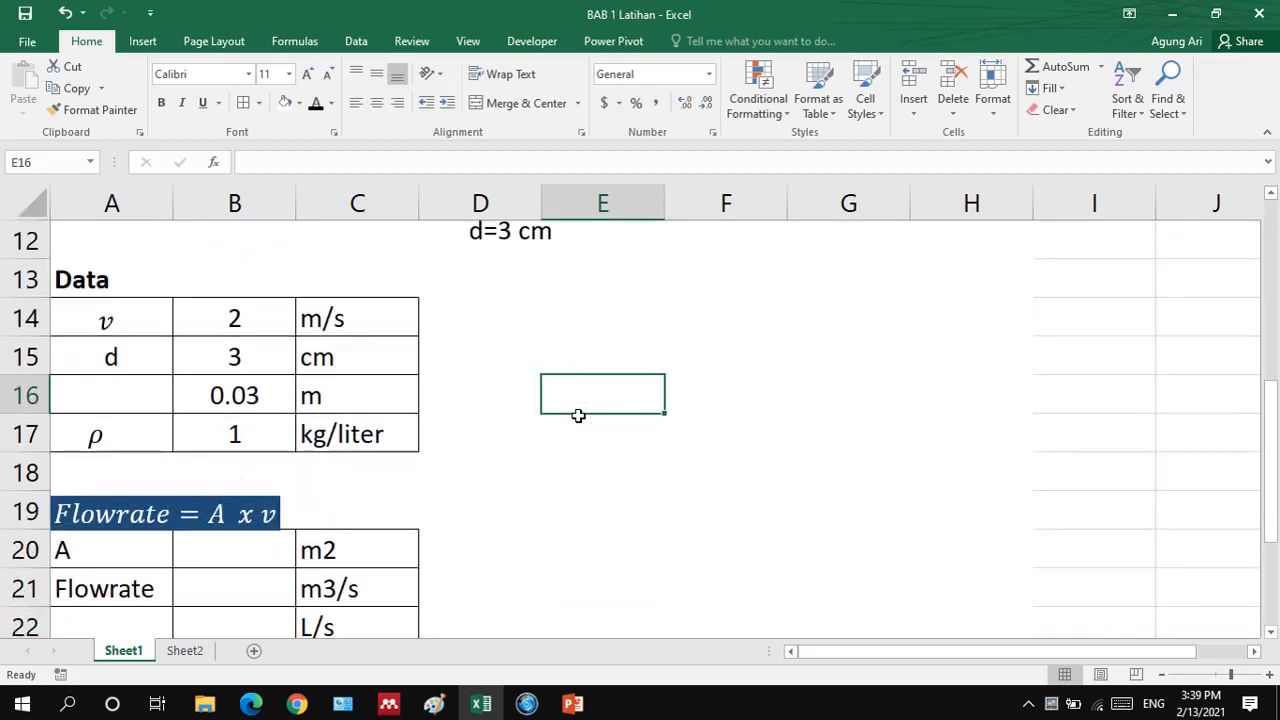
click(219, 500)
drag(204, 495, 202, 479)
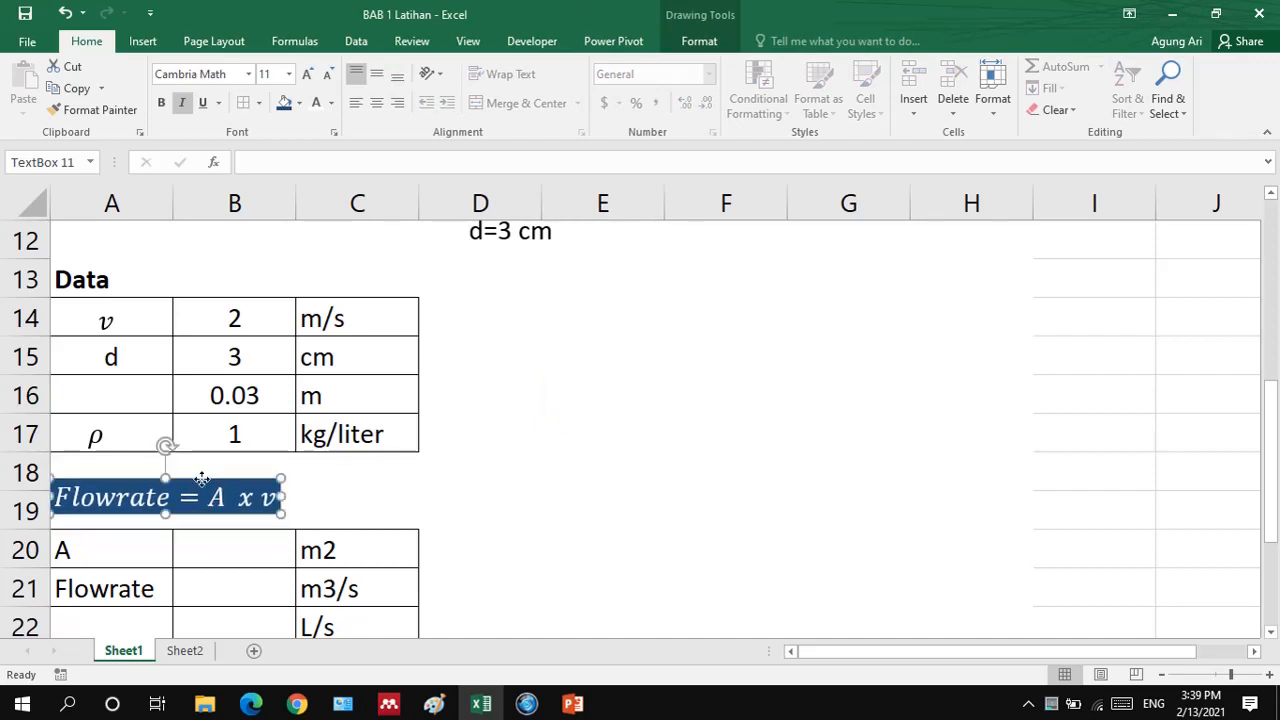
click(509, 495)
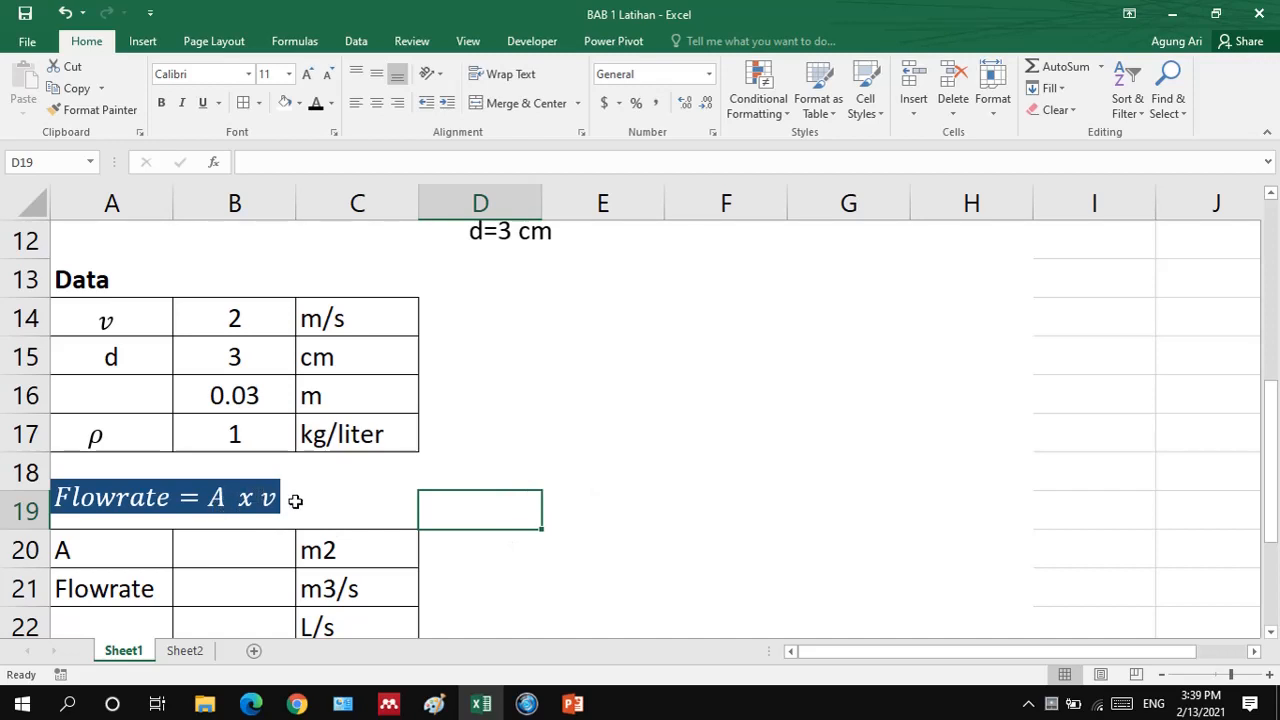
Make the area value in B20 black and reselect B16 as the diameter in its formula =1/4*PI()*B16^2.
click(237, 554)
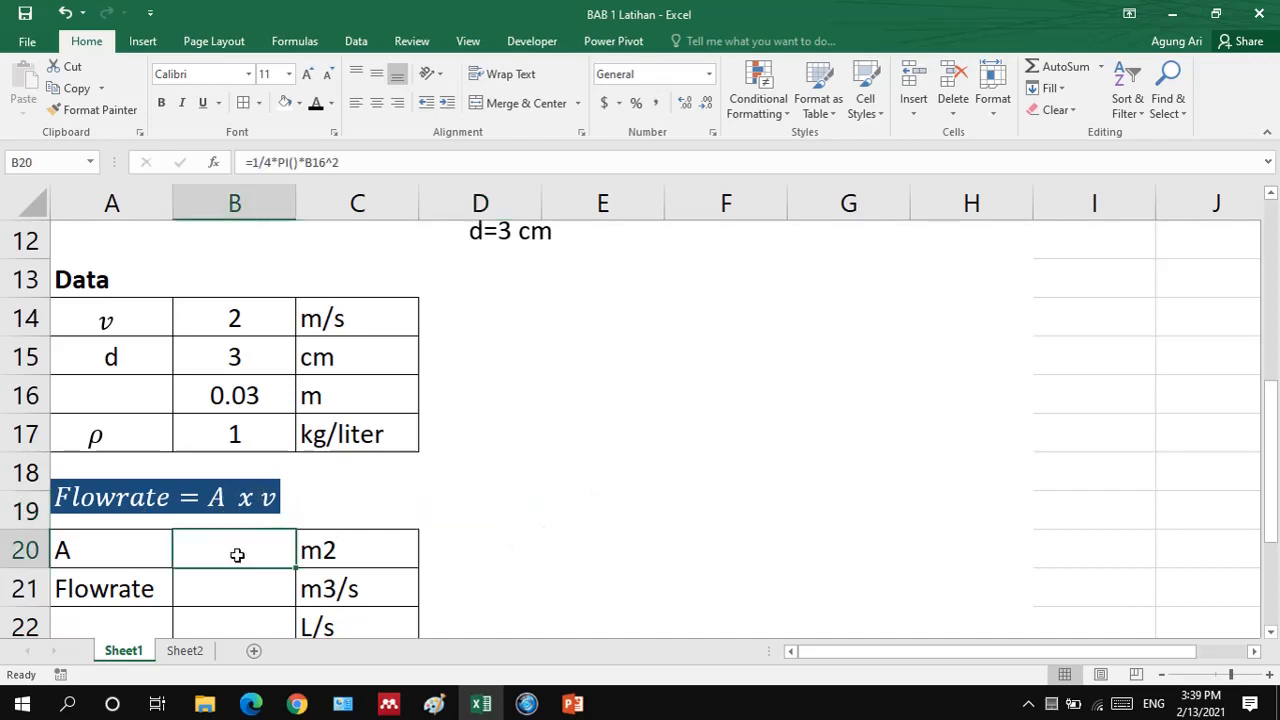
click(315, 102)
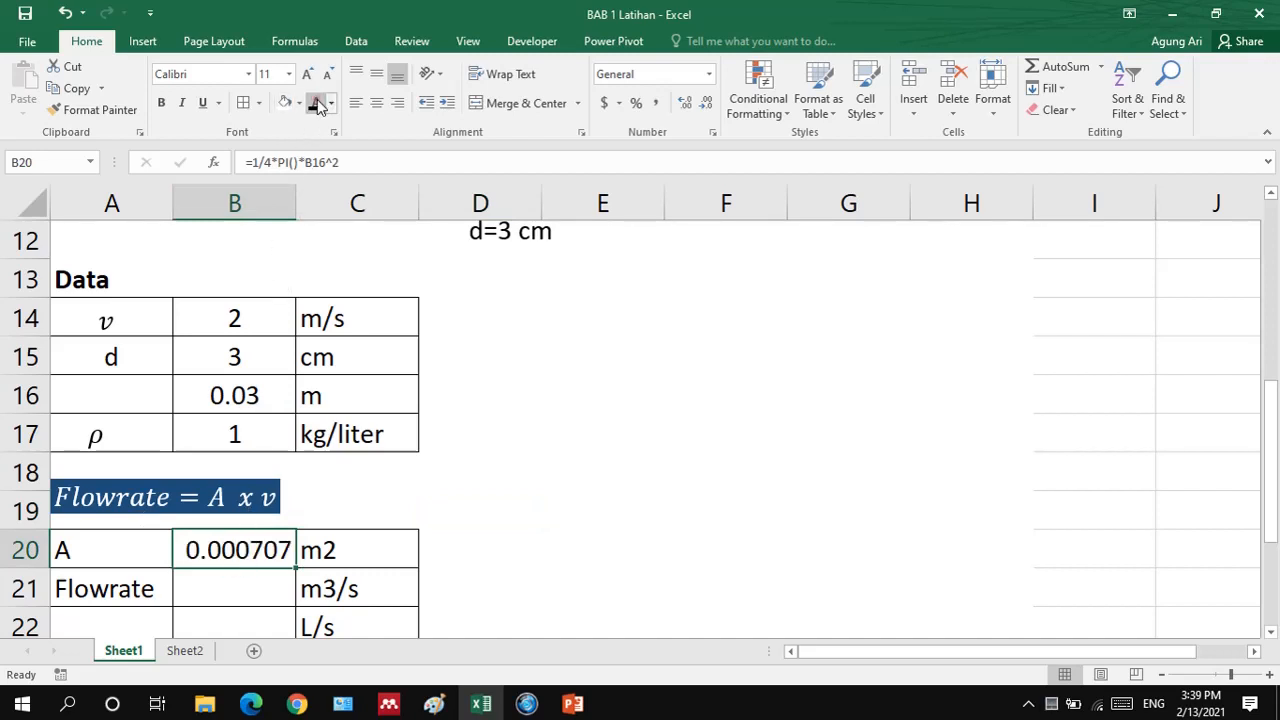
double_click(226, 550)
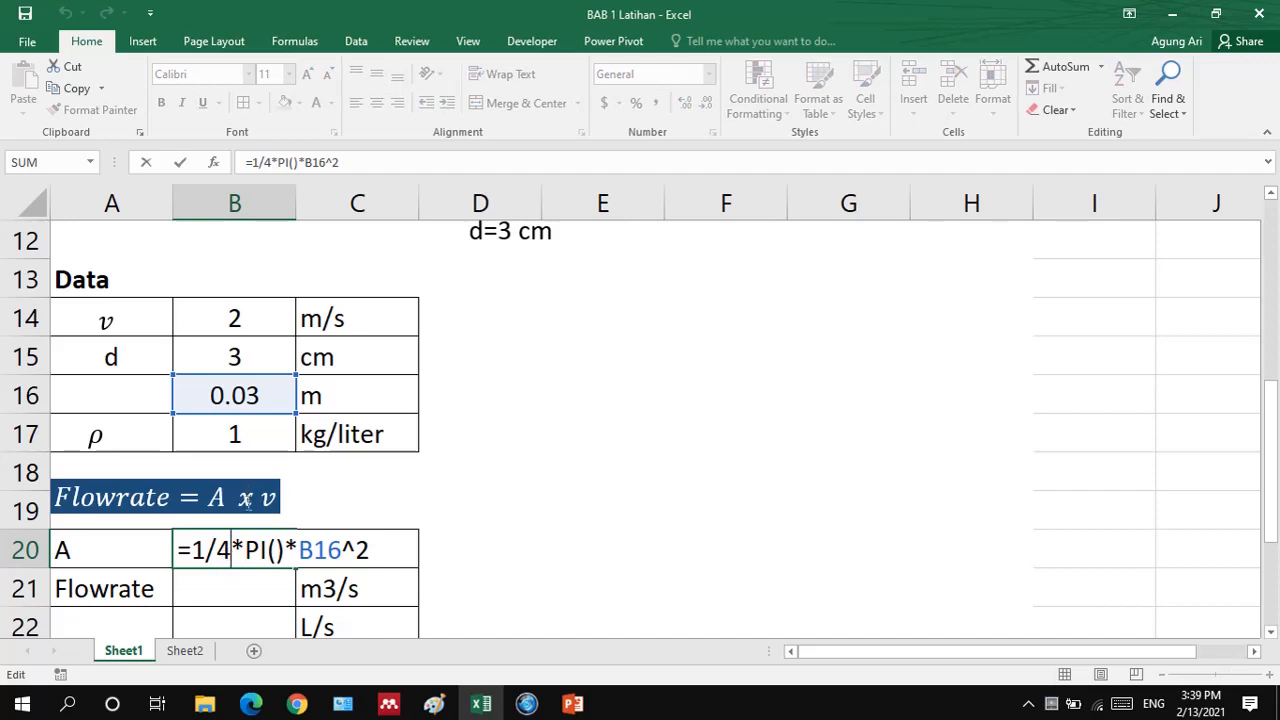
click(247, 550)
drag(252, 549, 285, 549)
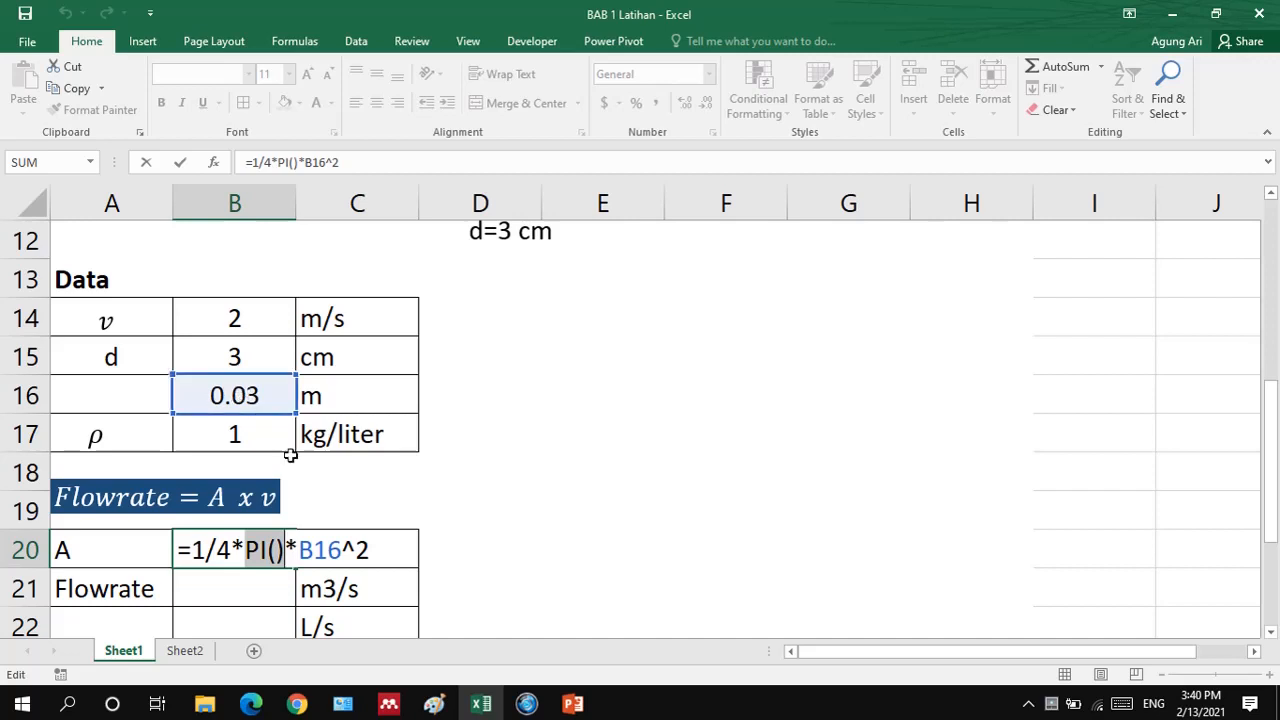
drag(344, 550, 307, 553)
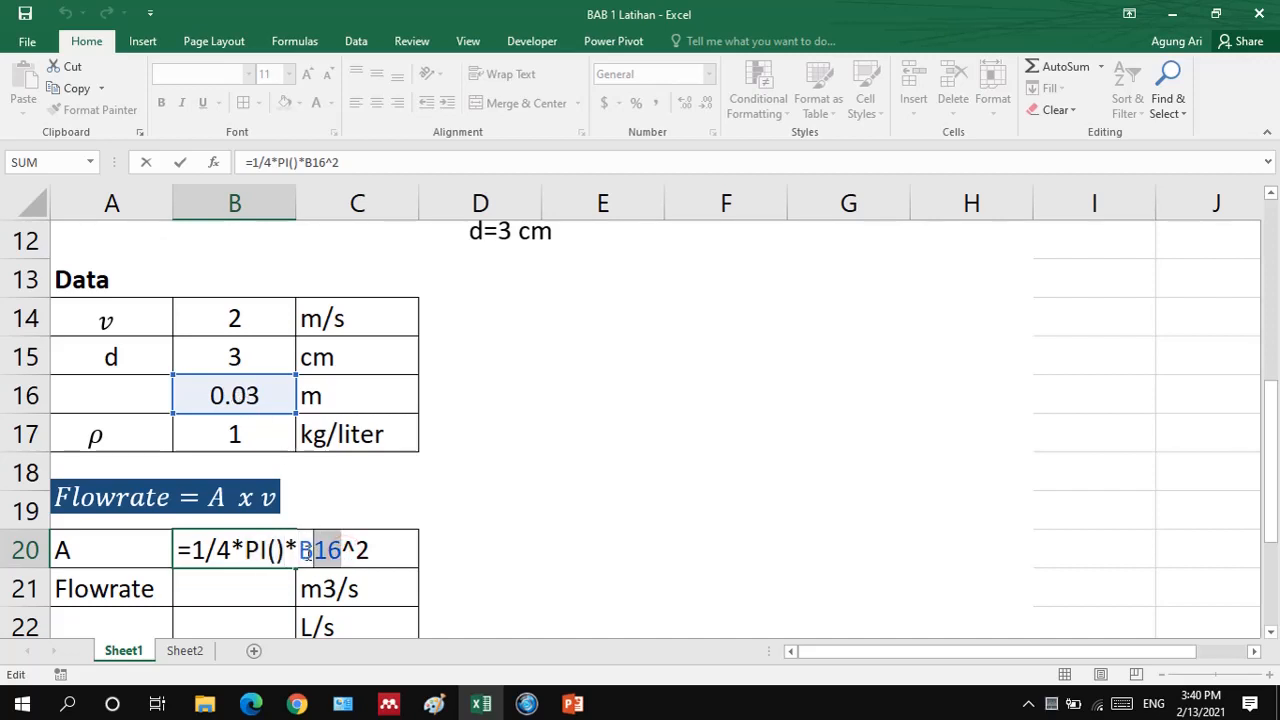
key(BackSpace)
key(BackSpace)
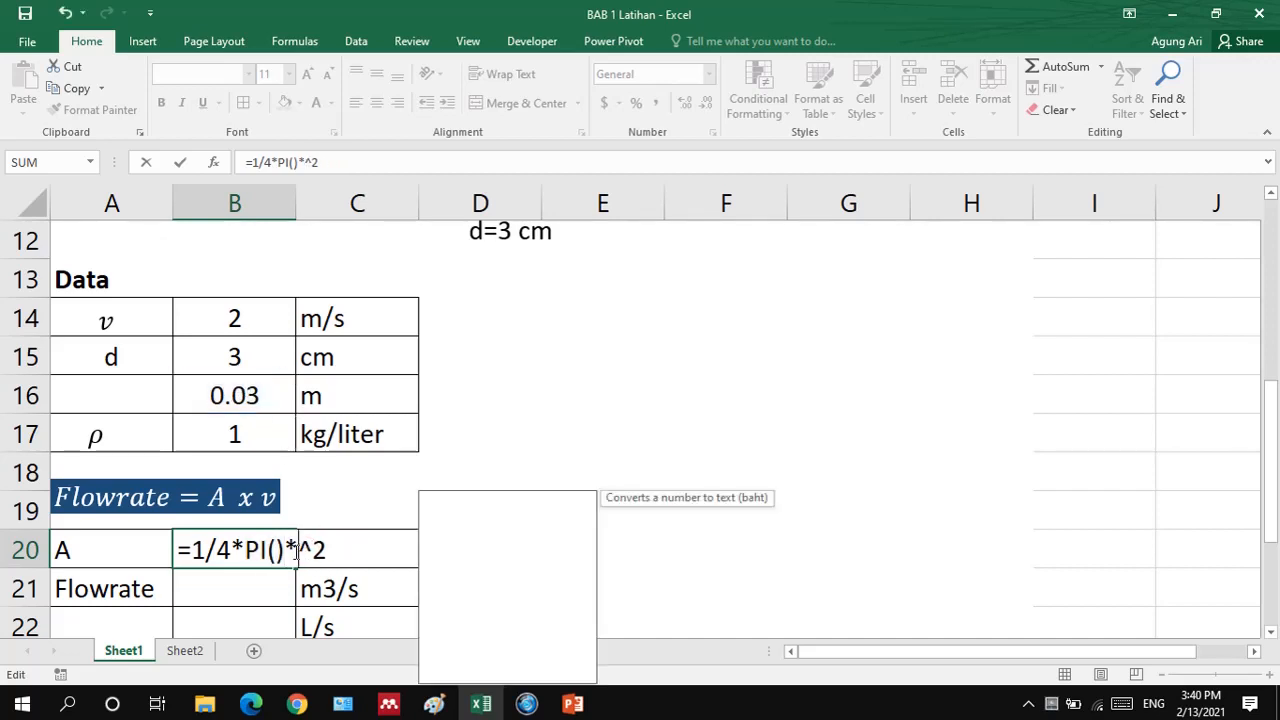
click(233, 393)
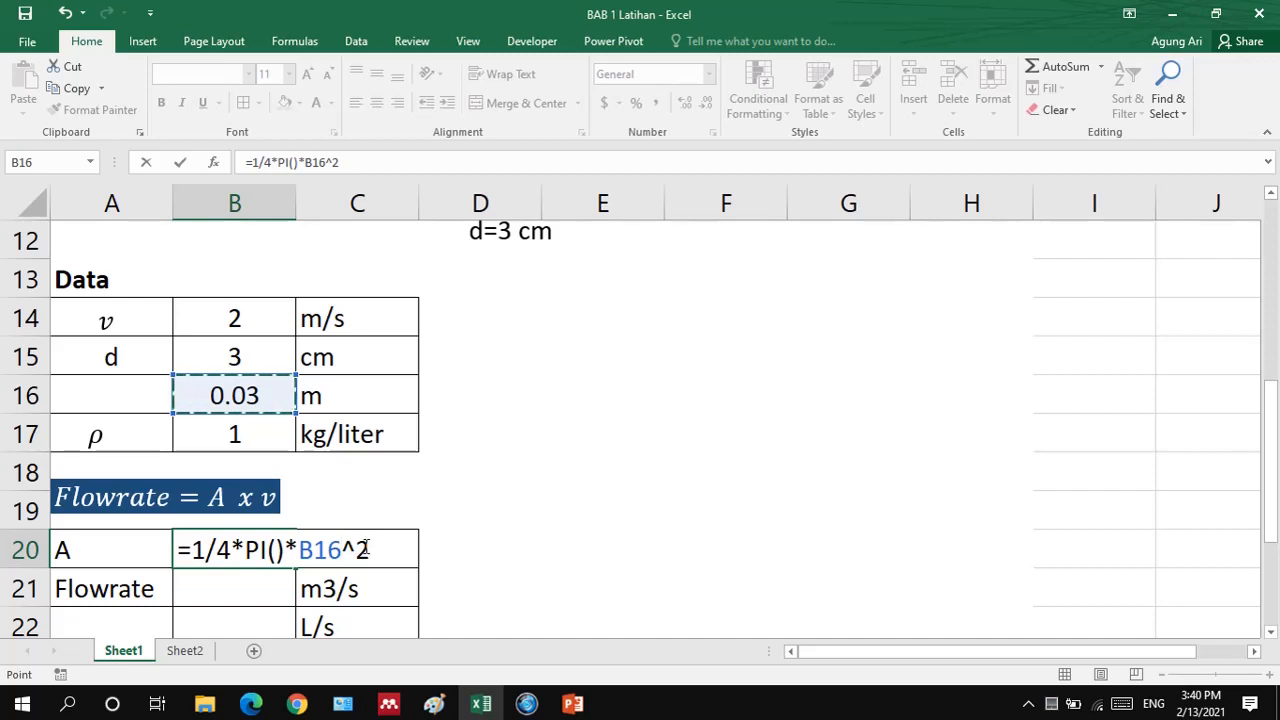
key(Return)
Set the font colour of the m3/s flowrate in cell B21 to black and review its formula.
scroll(366, 545, down, 1)
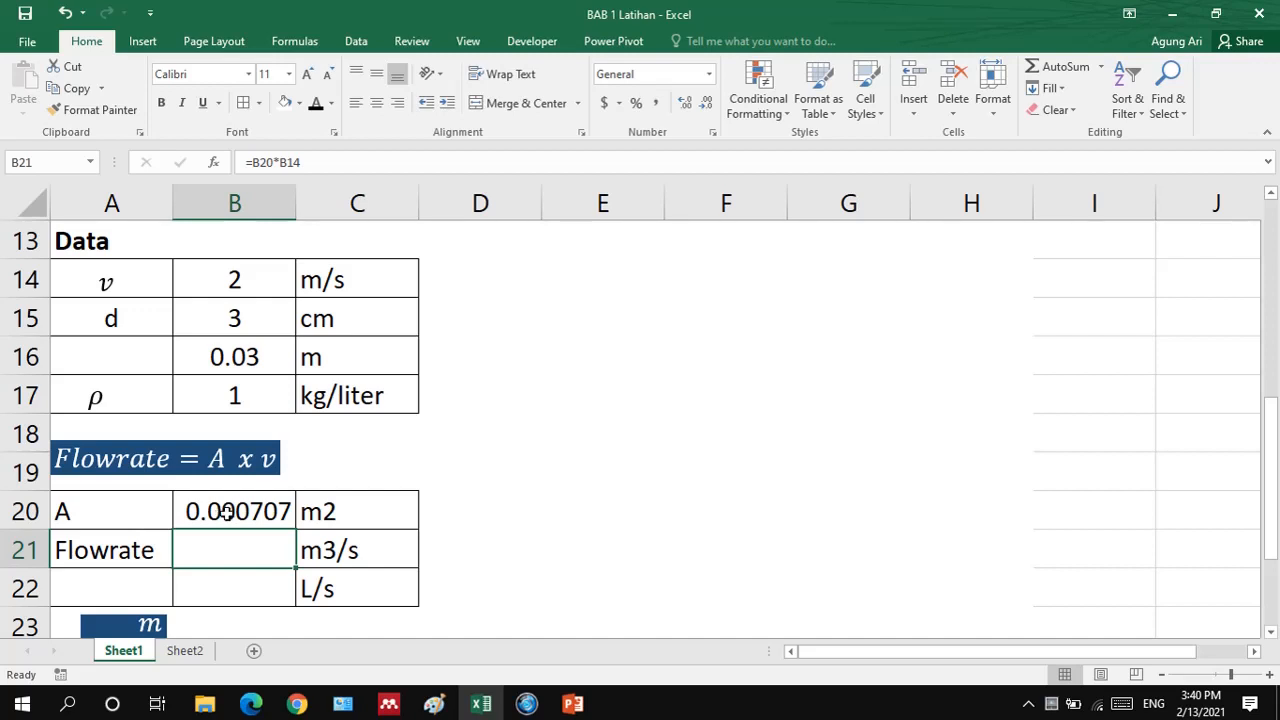
double_click(264, 553)
key(Return)
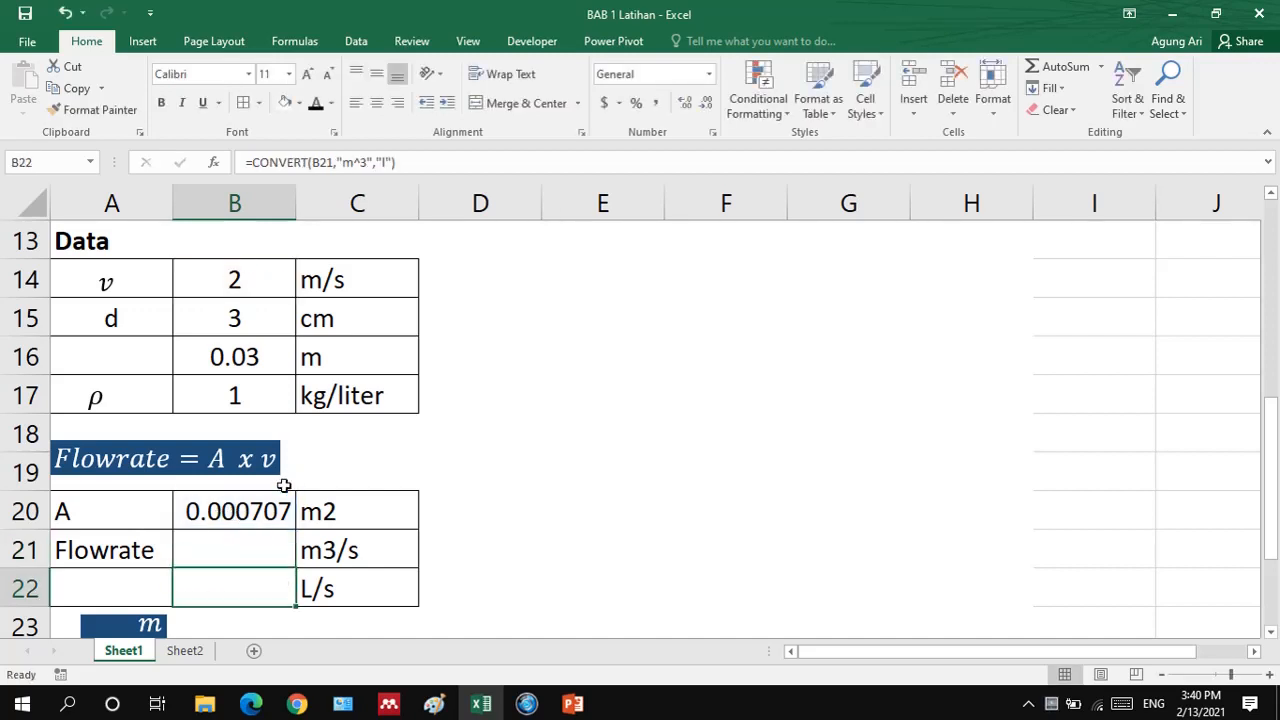
click(247, 560)
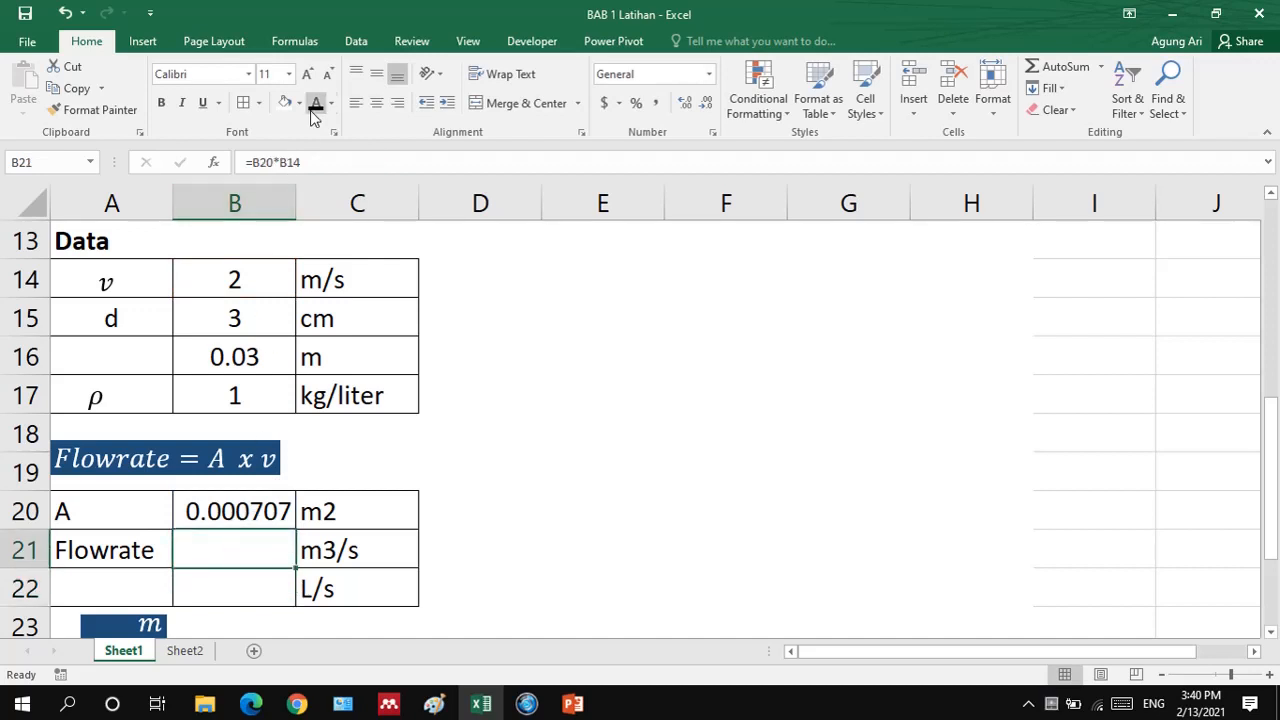
double_click(226, 555)
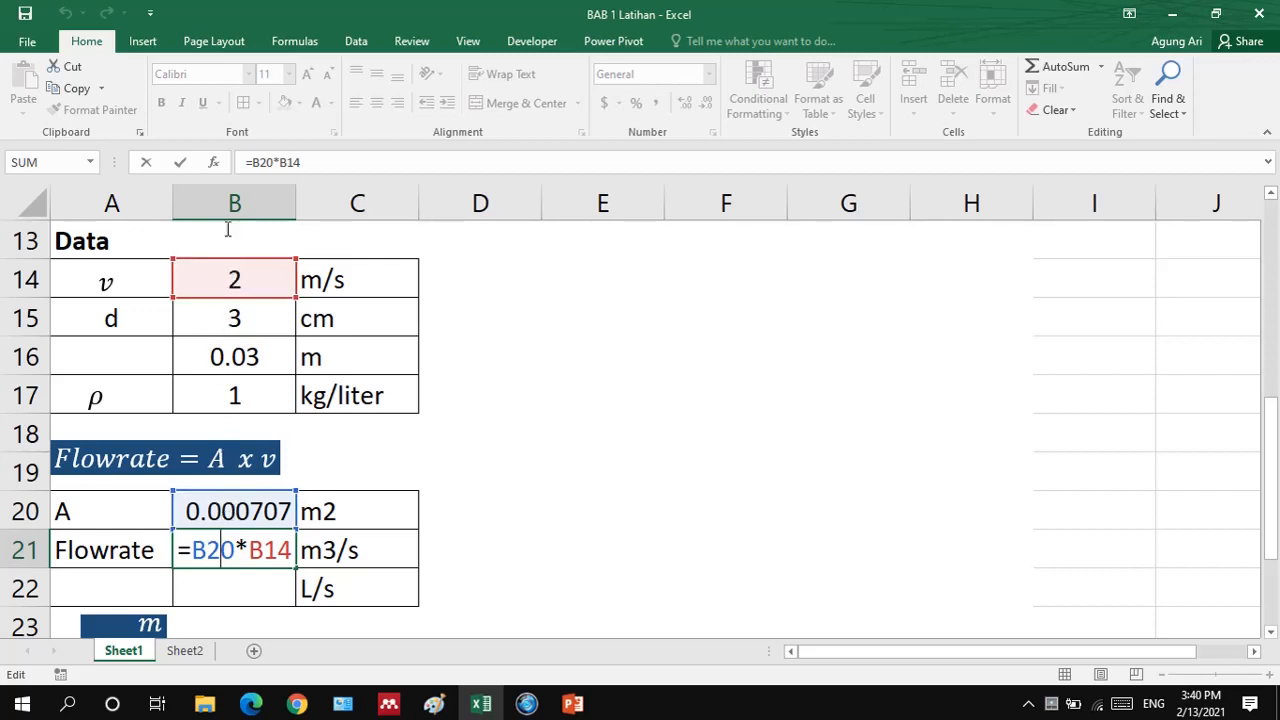
key(Return)
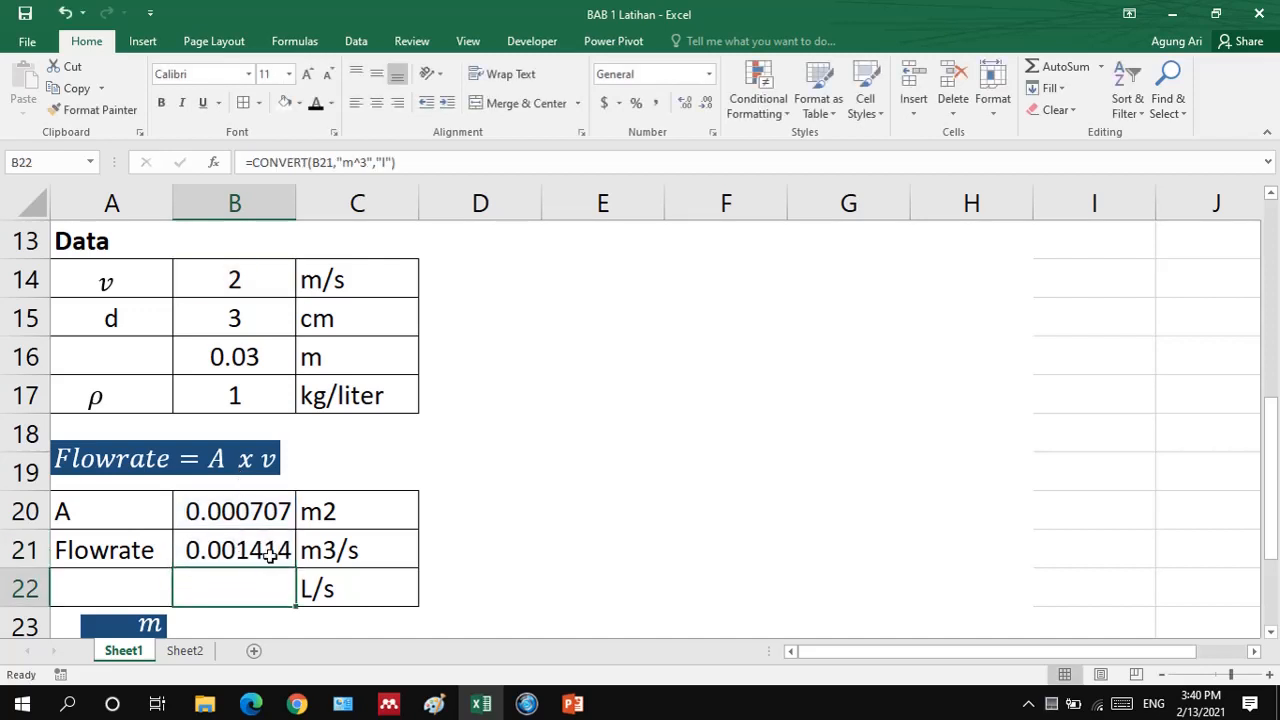
Set the font colour of the L/s flowrate in cell B22 to black and review its CONVERT formula.
scroll(270, 556, down, 1)
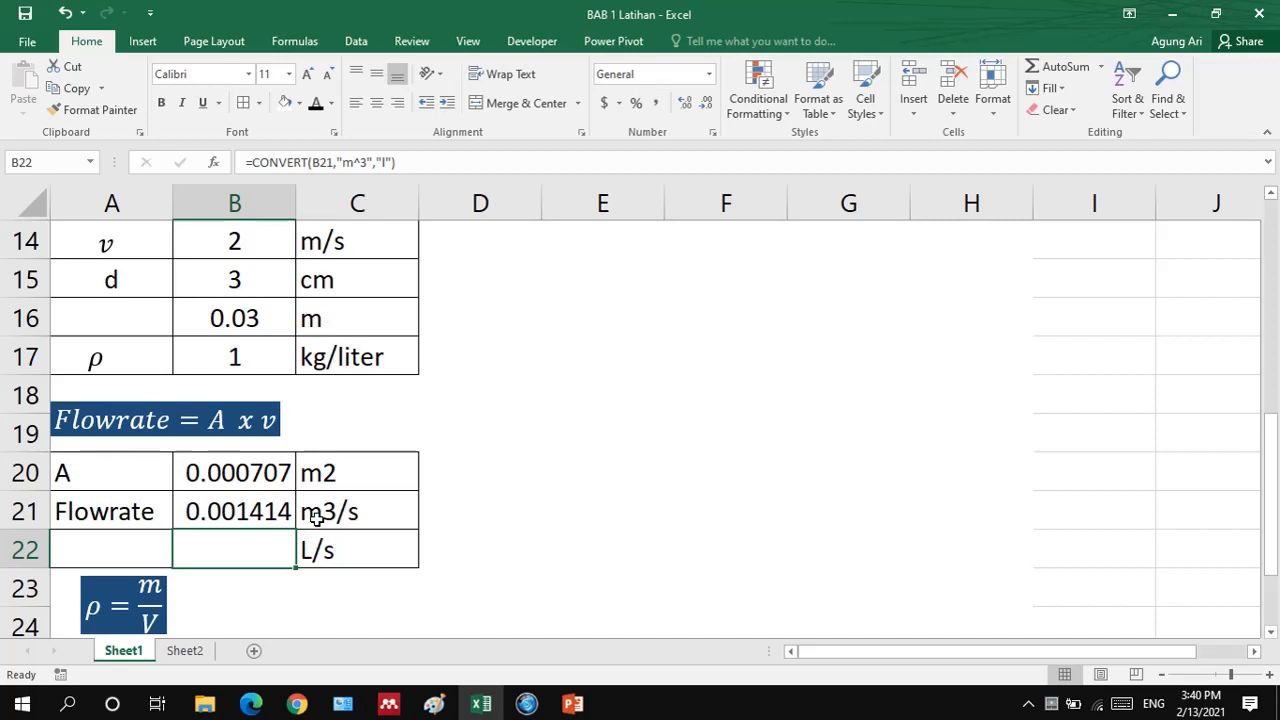
double_click(232, 553)
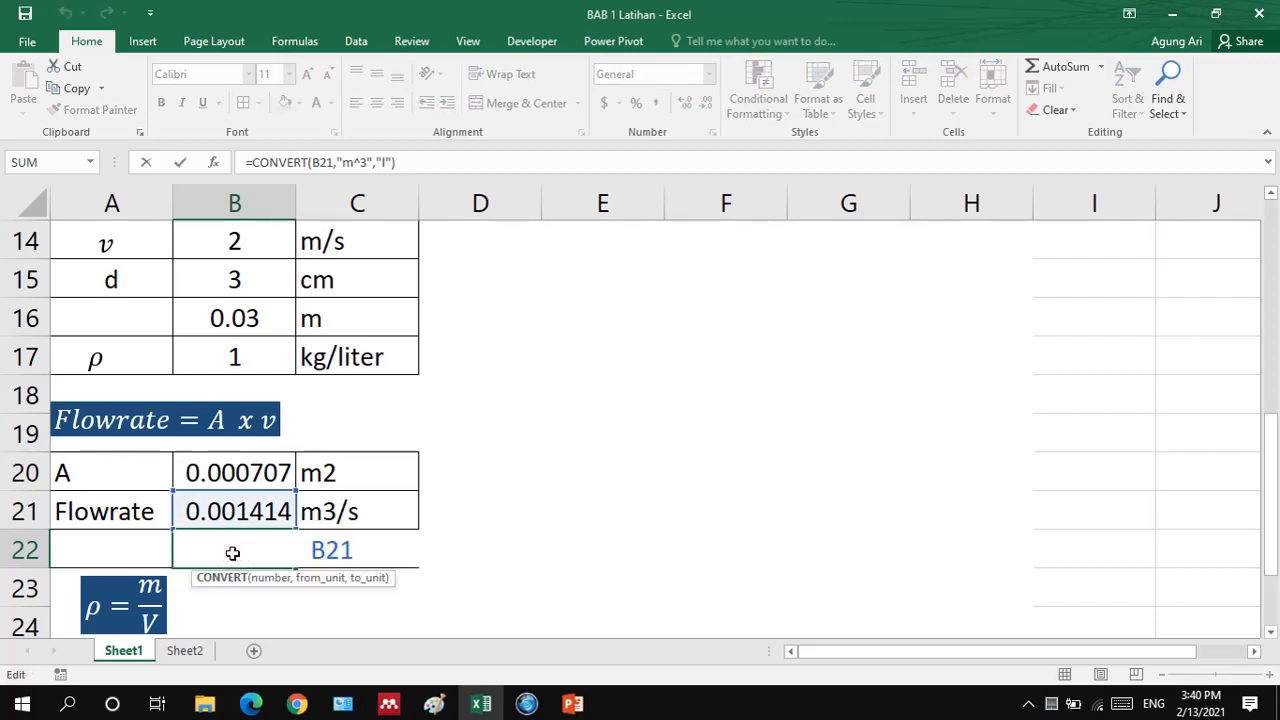
key(Return)
click(234, 553)
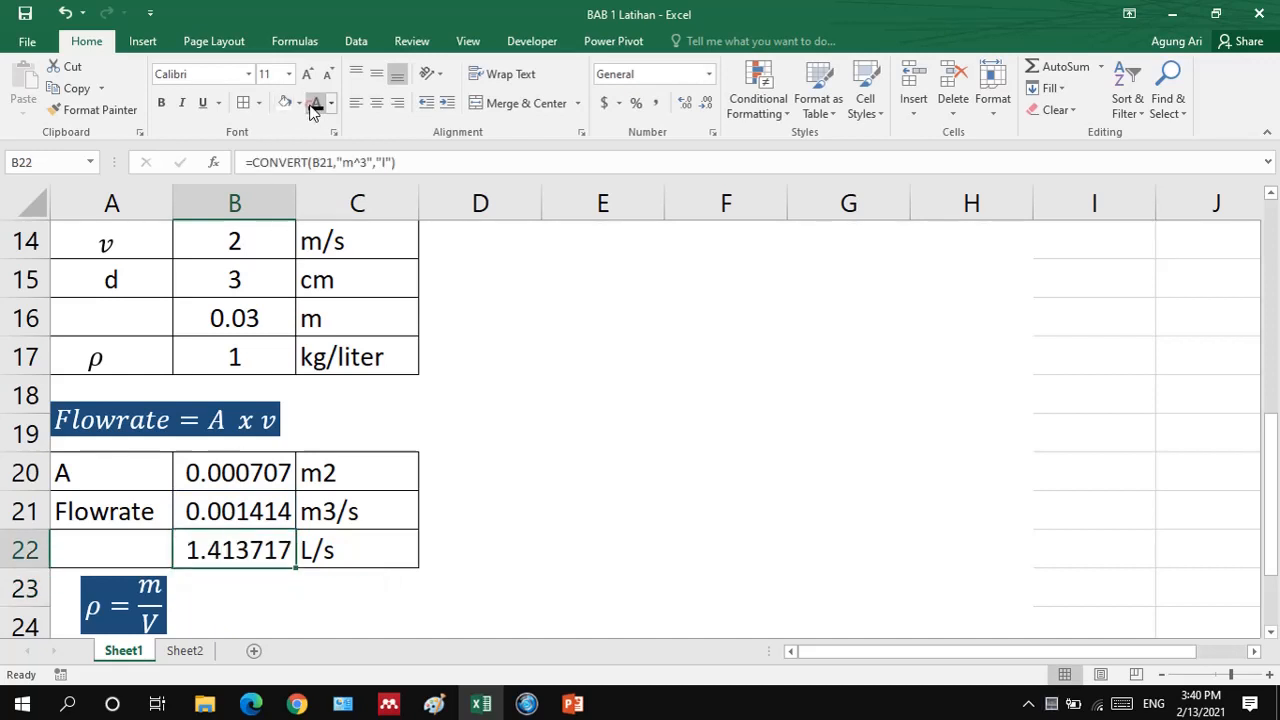
double_click(232, 553)
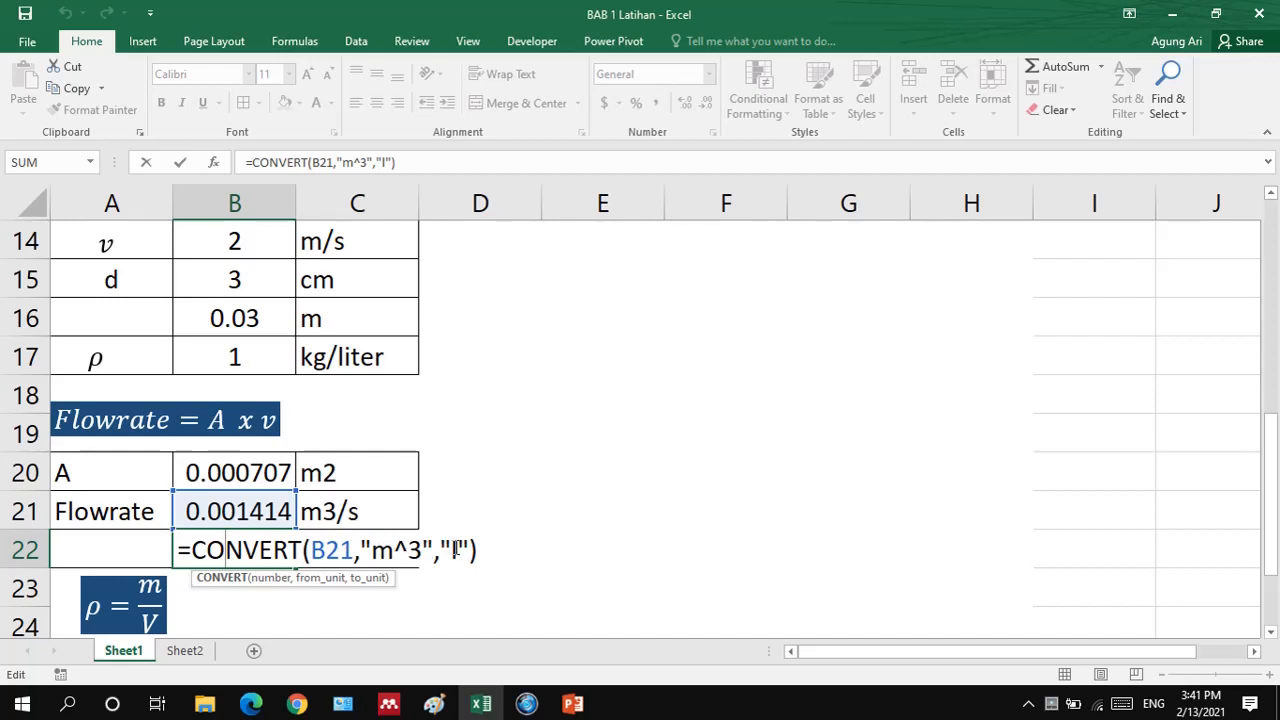
key(Return)
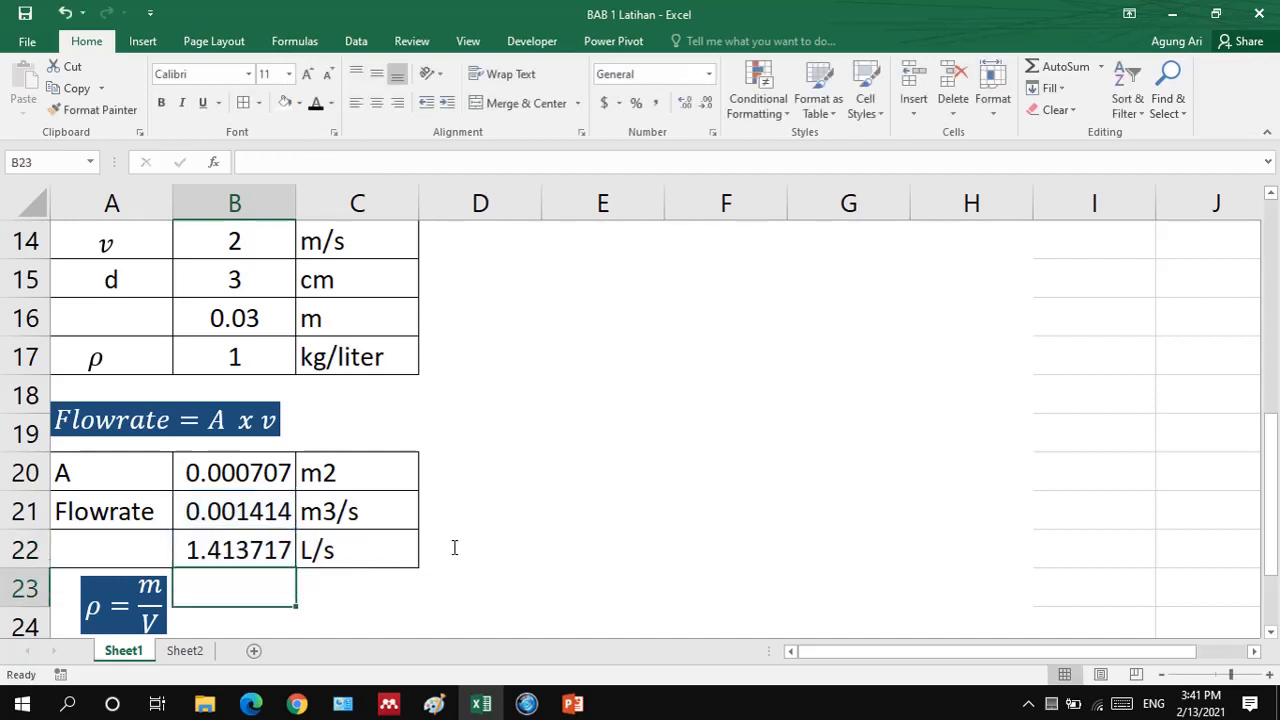
Re-enter "l" as the target unit in B22 so the formula reads =CONVERT(B21,"m^3","l").
double_click(218, 551)
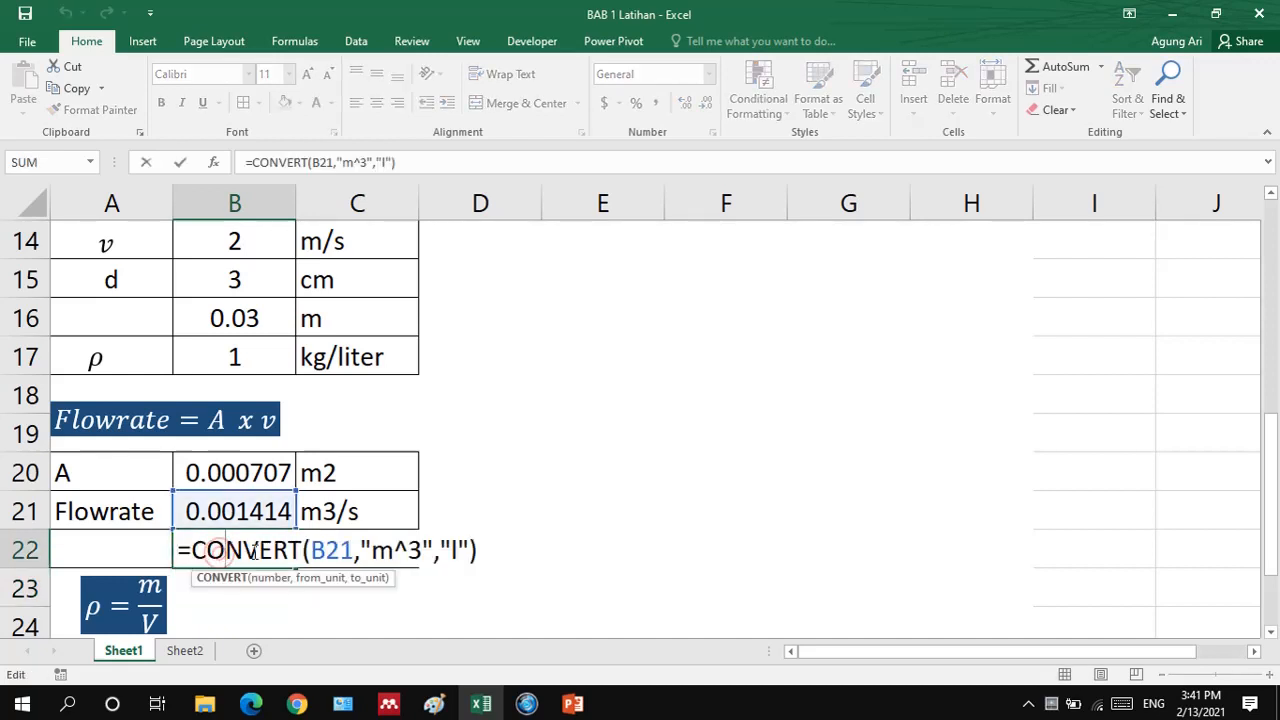
click(453, 549)
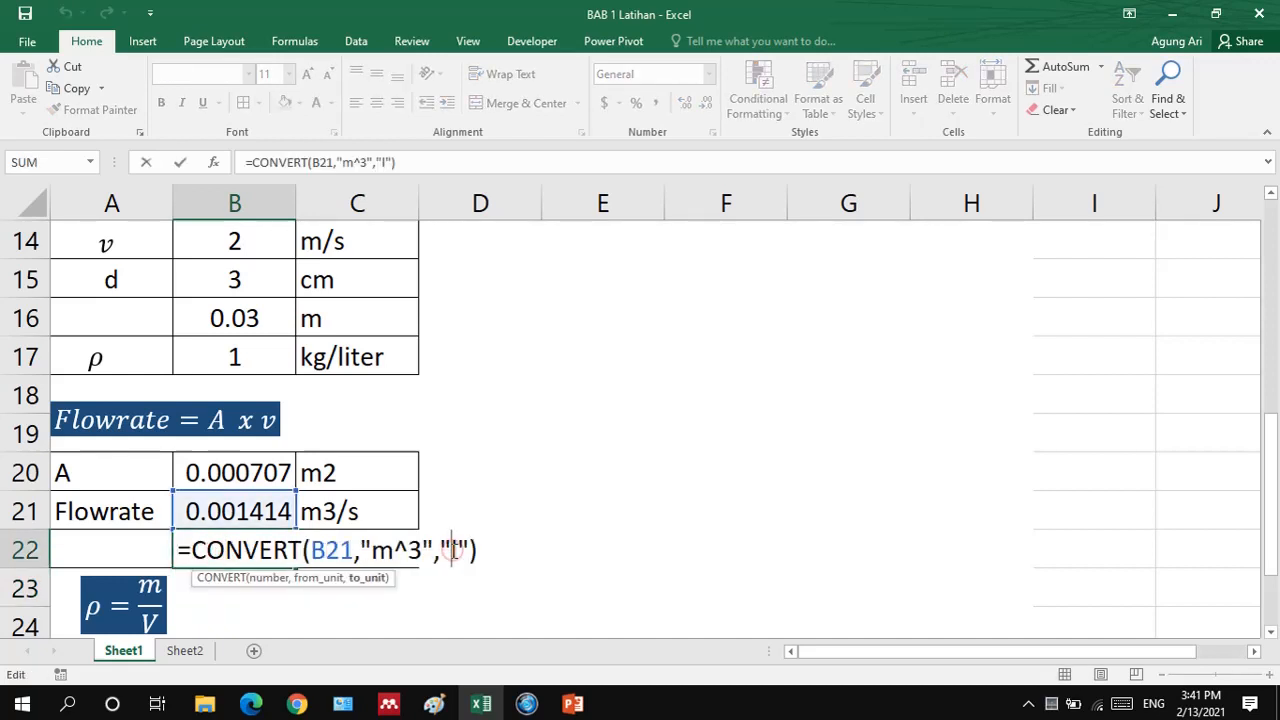
key(BackSpace)
key(BackSpace)
key(Delete)
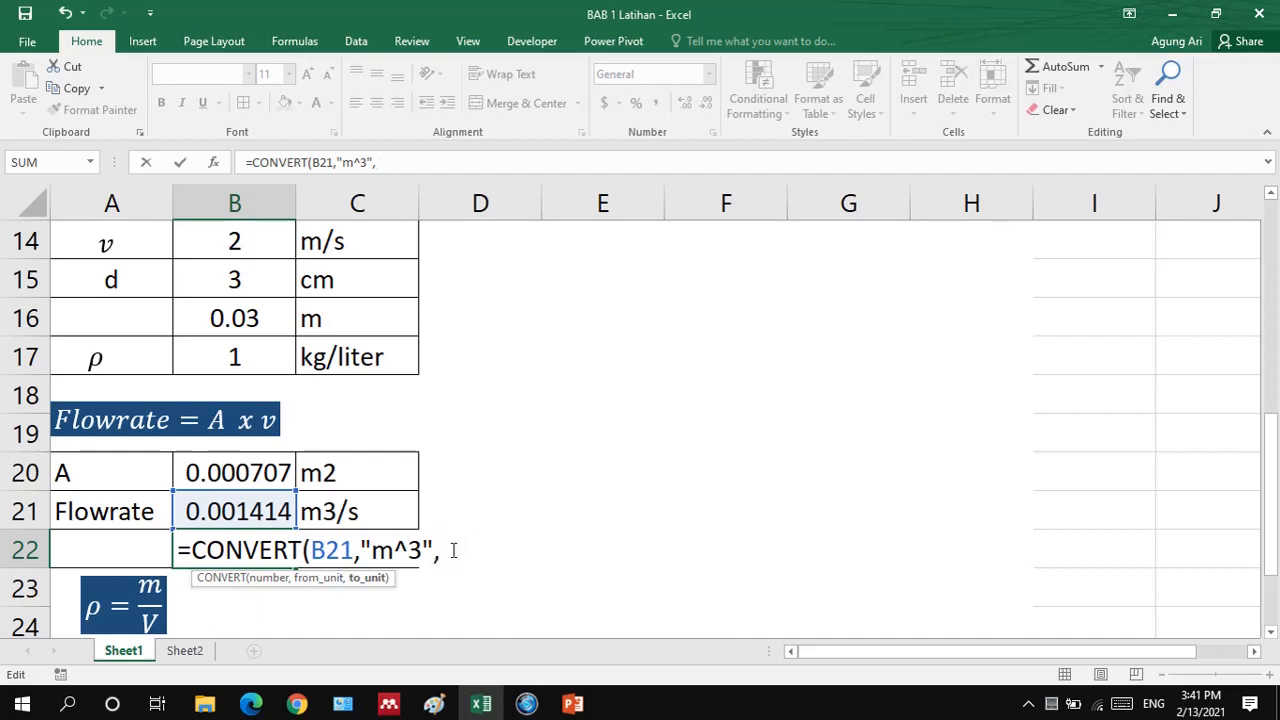
text("l)
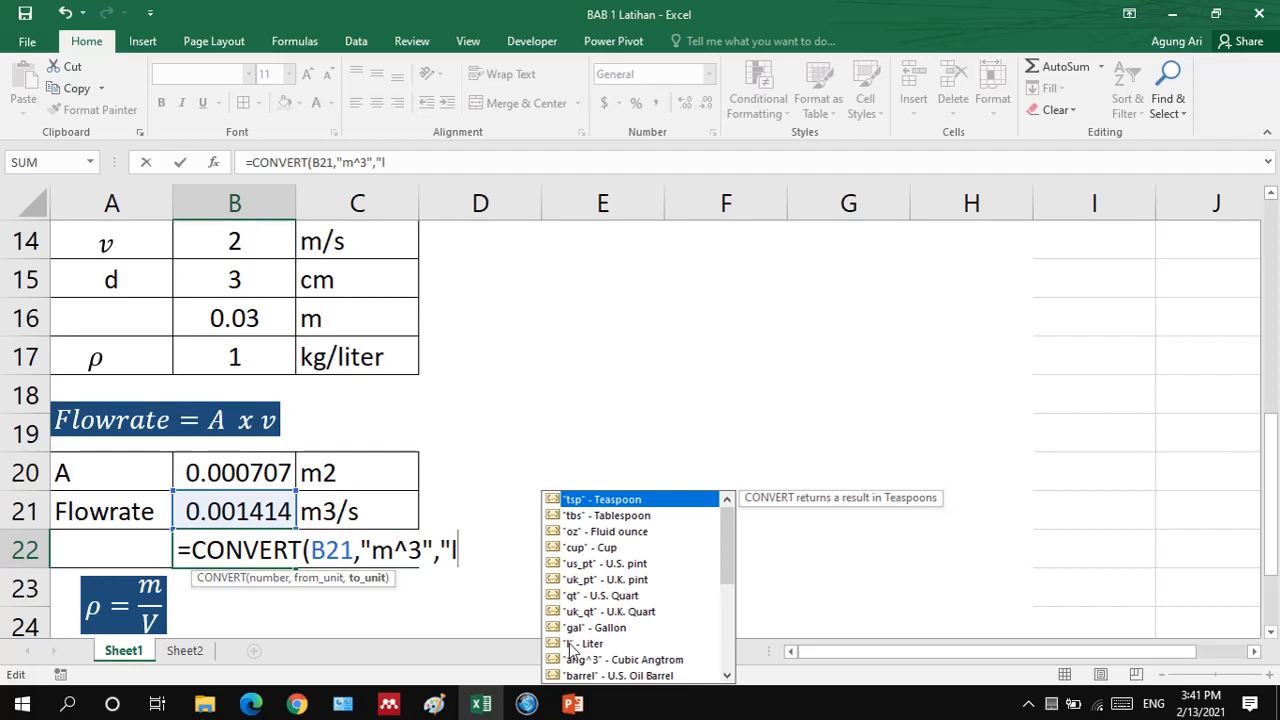
text("))
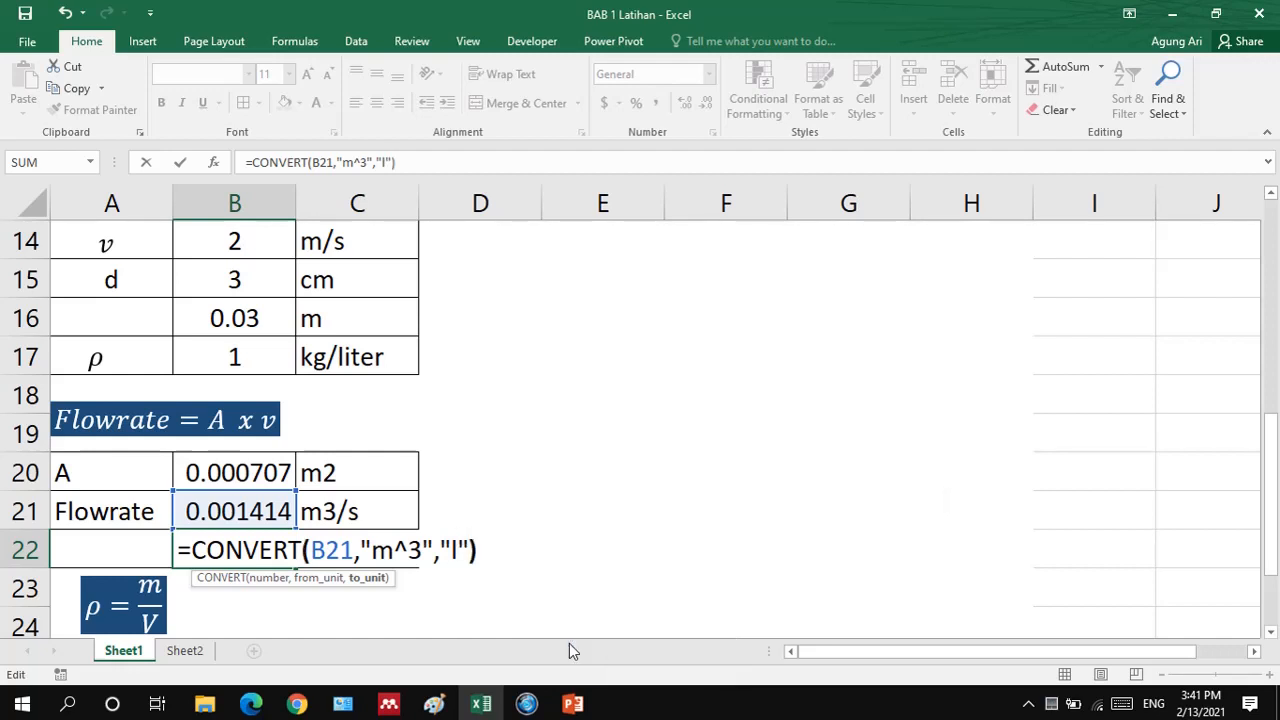
key(Return)
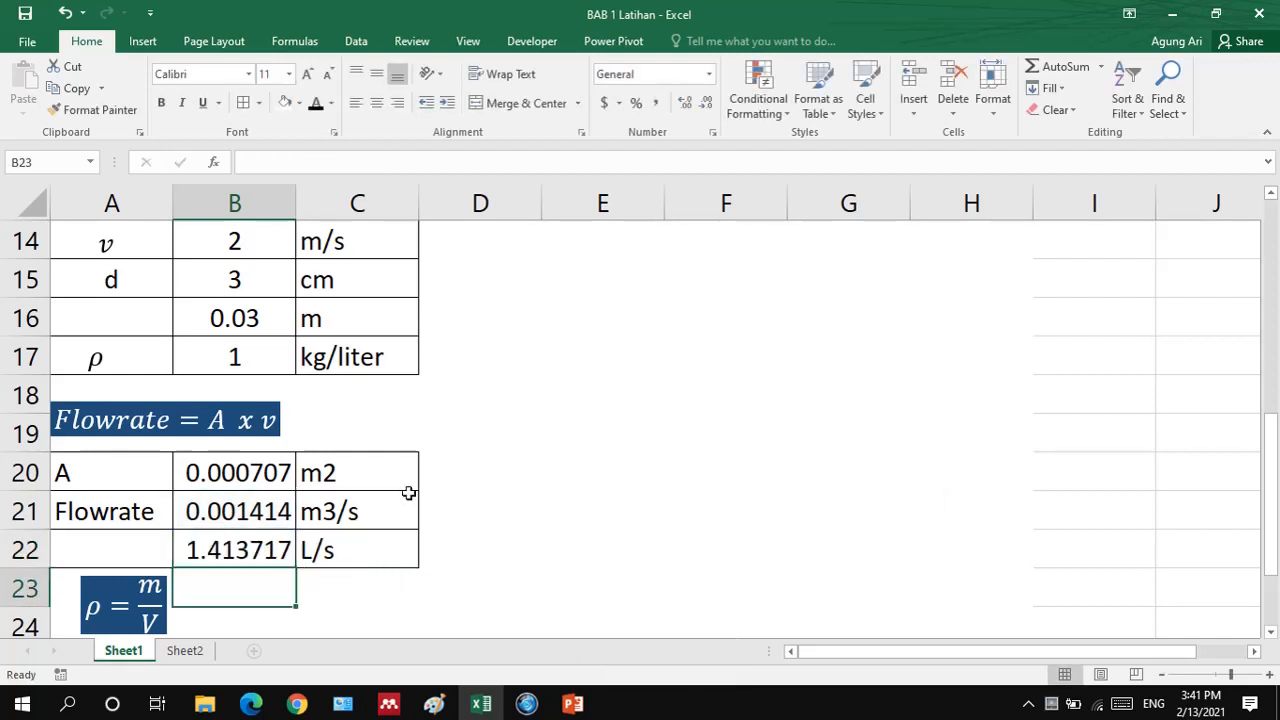
Set the font colour of the kg/s mass rate in cell B25 to black and review its formula =B17*B22.
scroll(409, 492, down, 1)
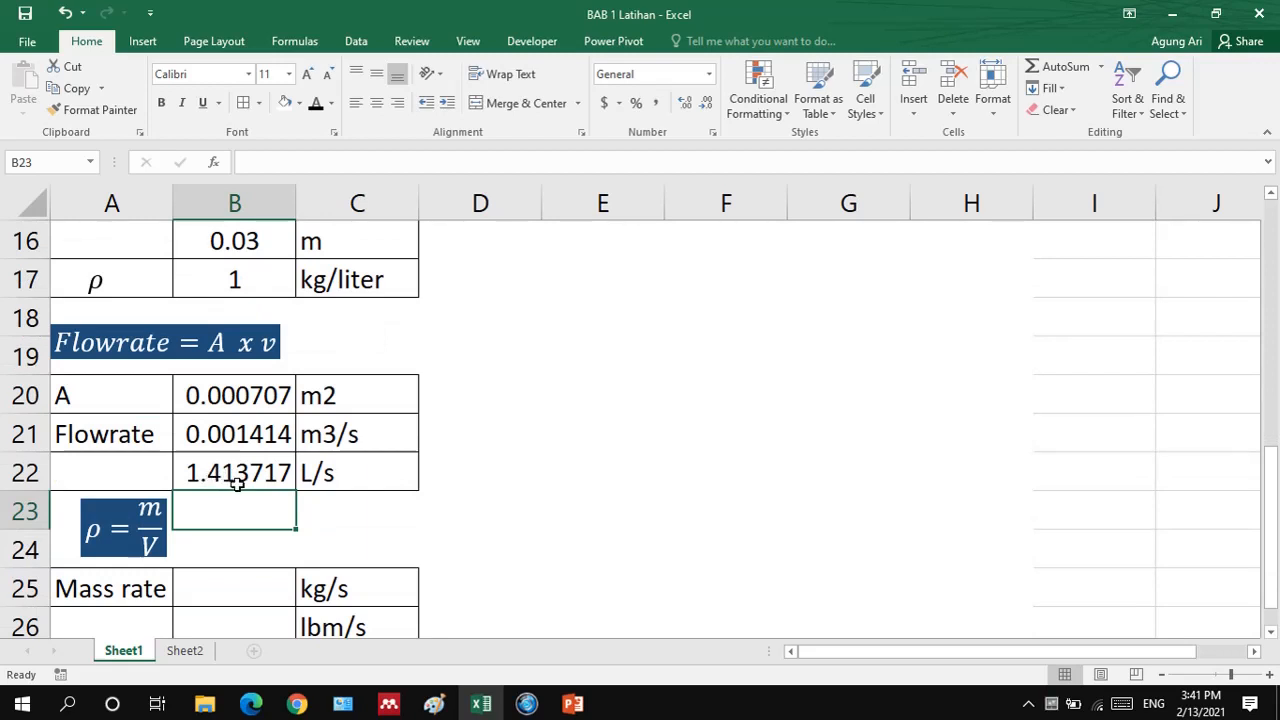
scroll(236, 483, down, 1)
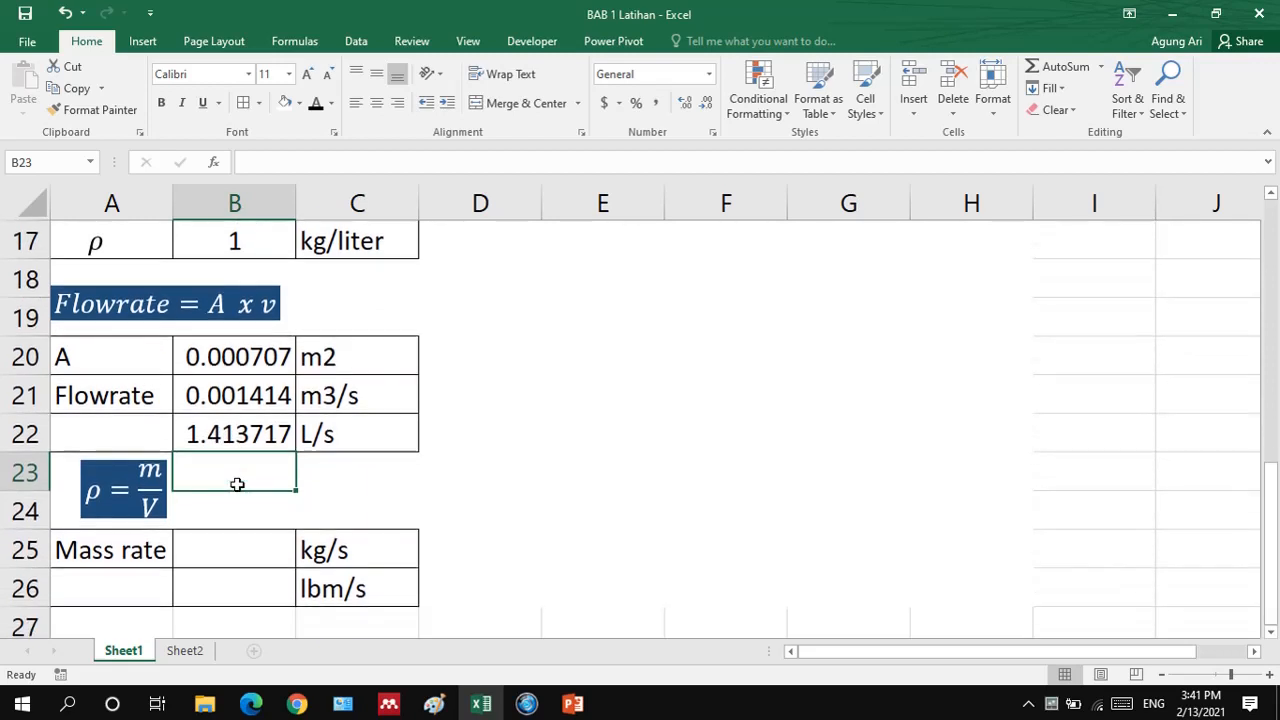
click(560, 455)
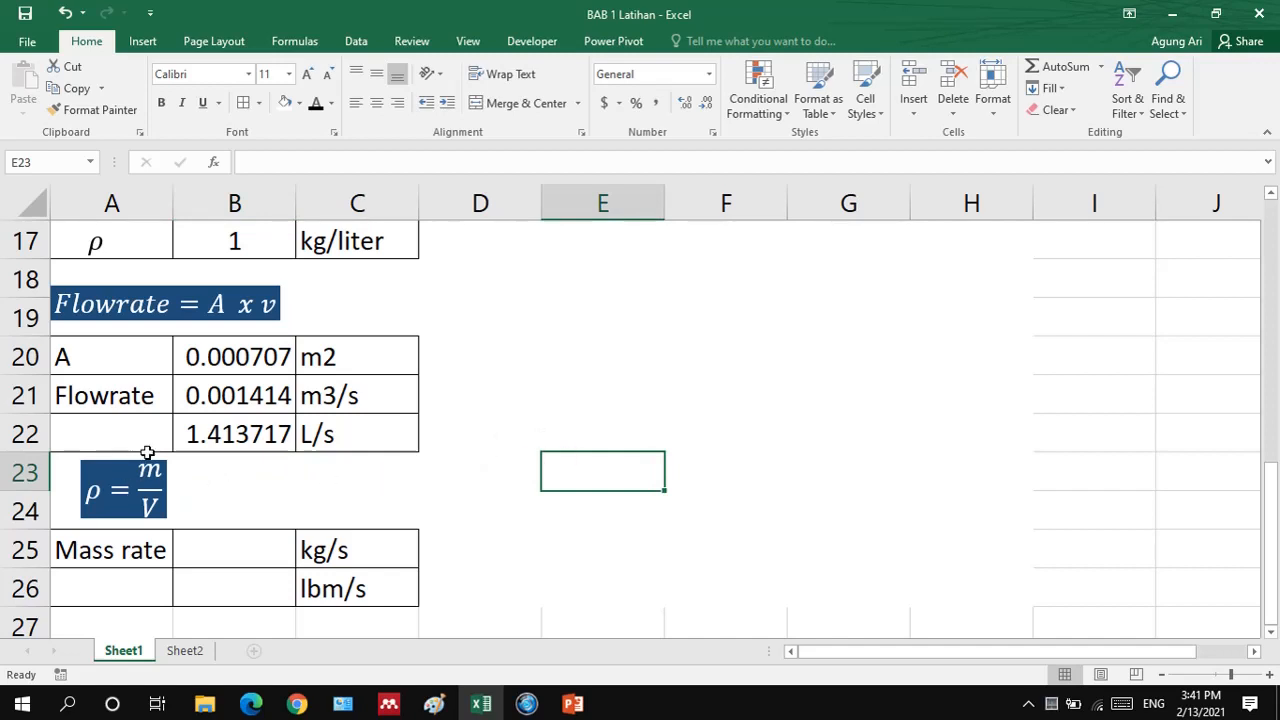
scroll(157, 551, down, 1)
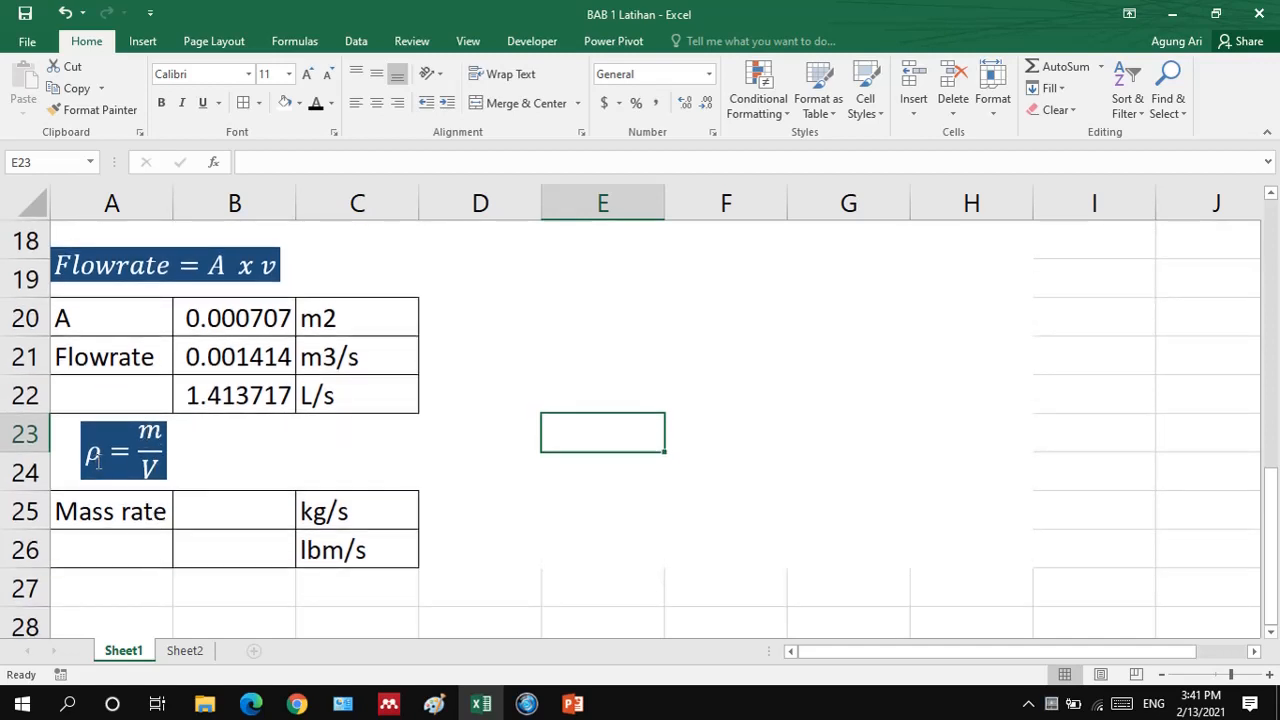
click(230, 509)
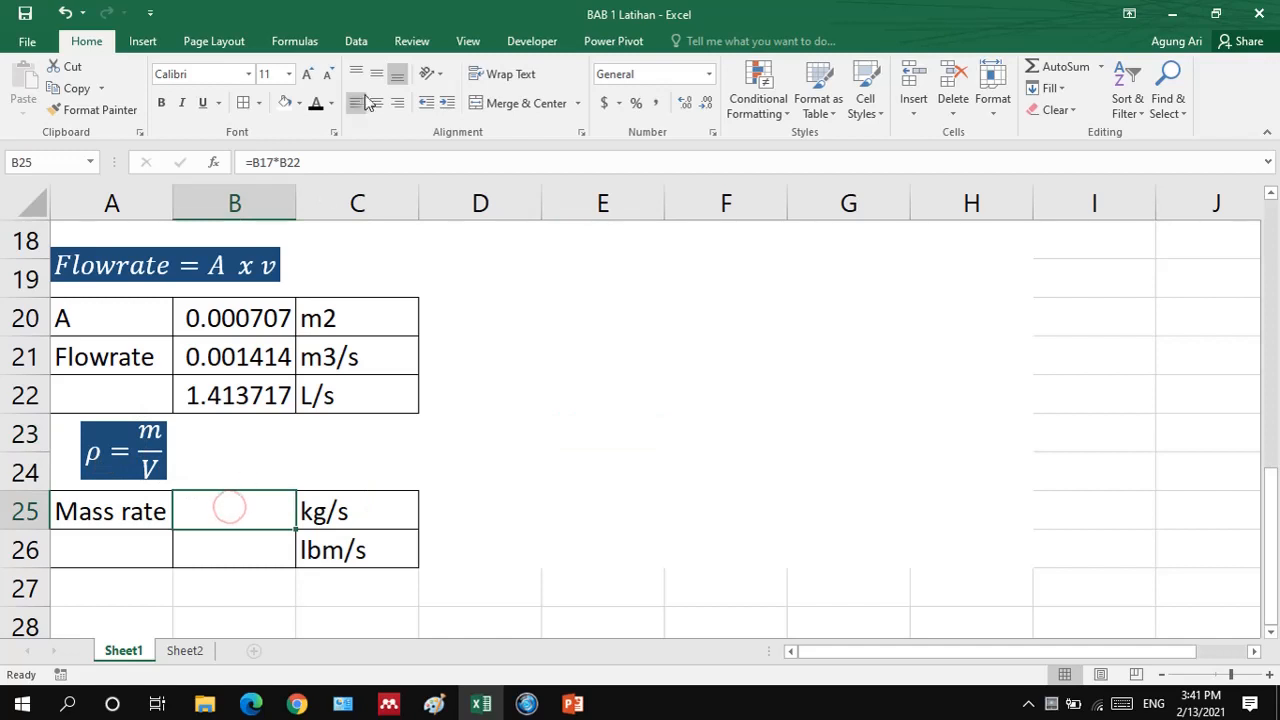
click(315, 103)
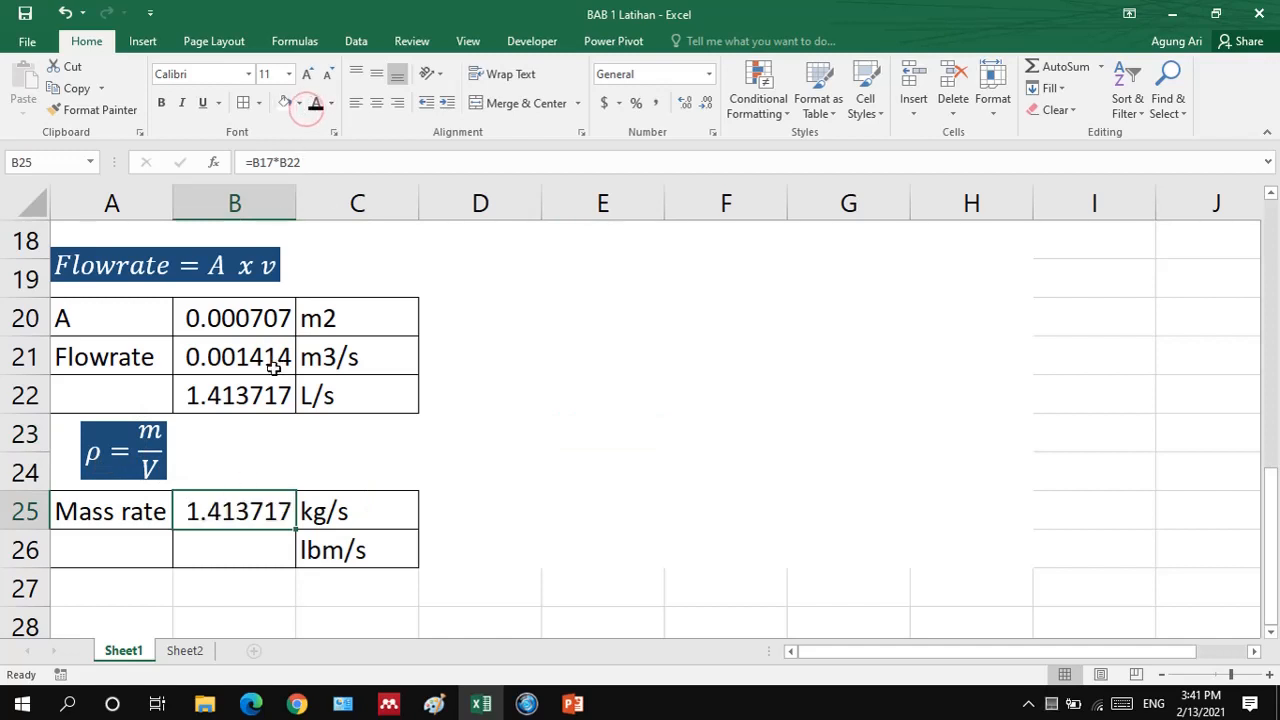
double_click(222, 518)
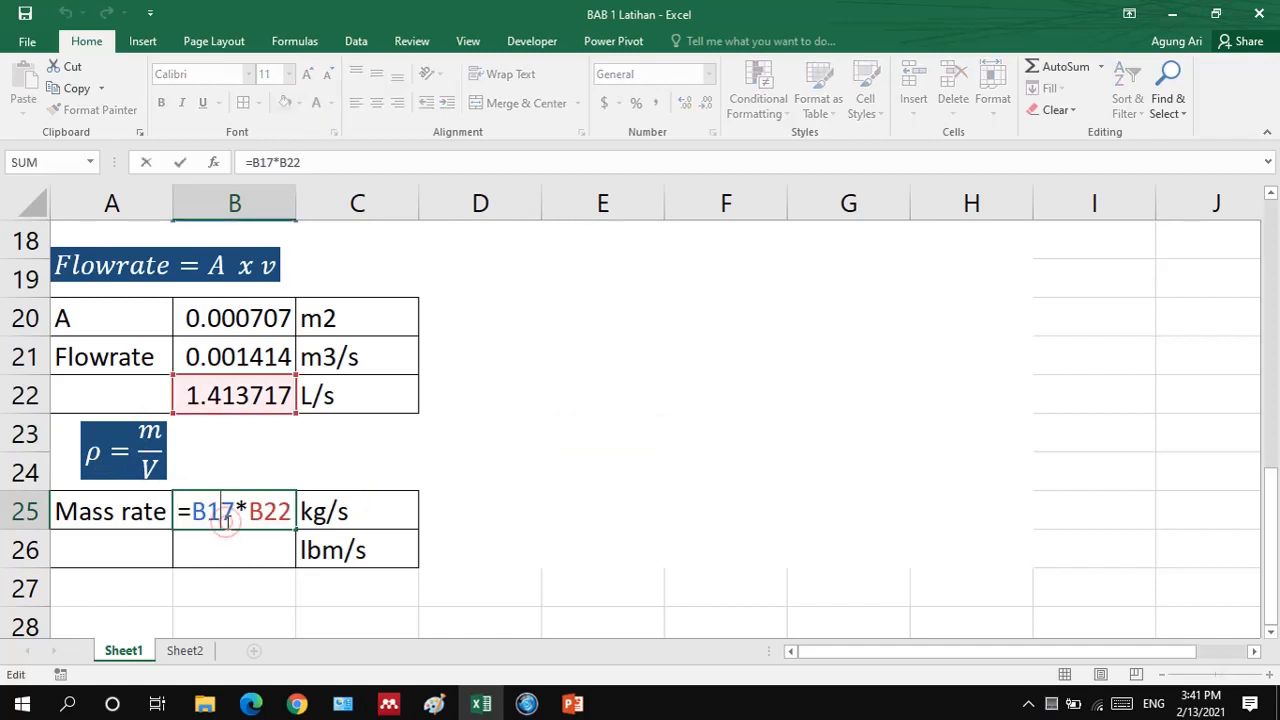
scroll(225, 518, up, 4)
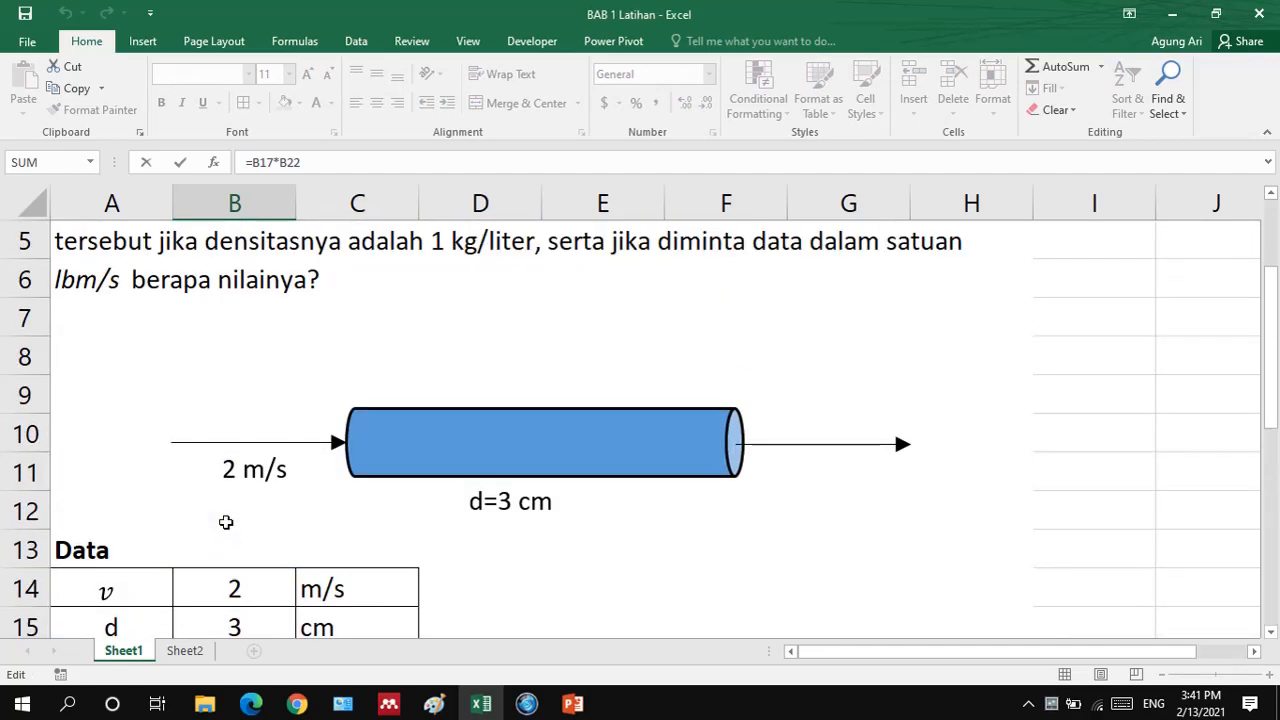
scroll(225, 515, down, 1)
scroll(345, 555, down, 3)
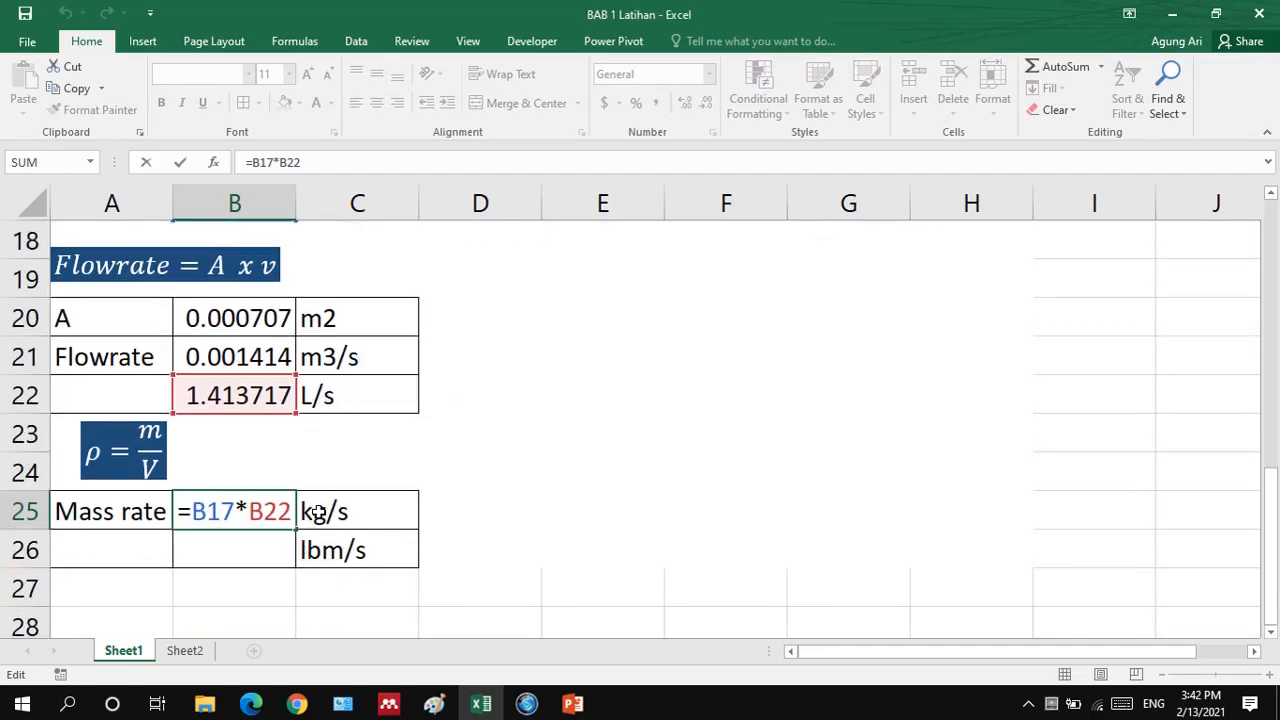
key(Return)
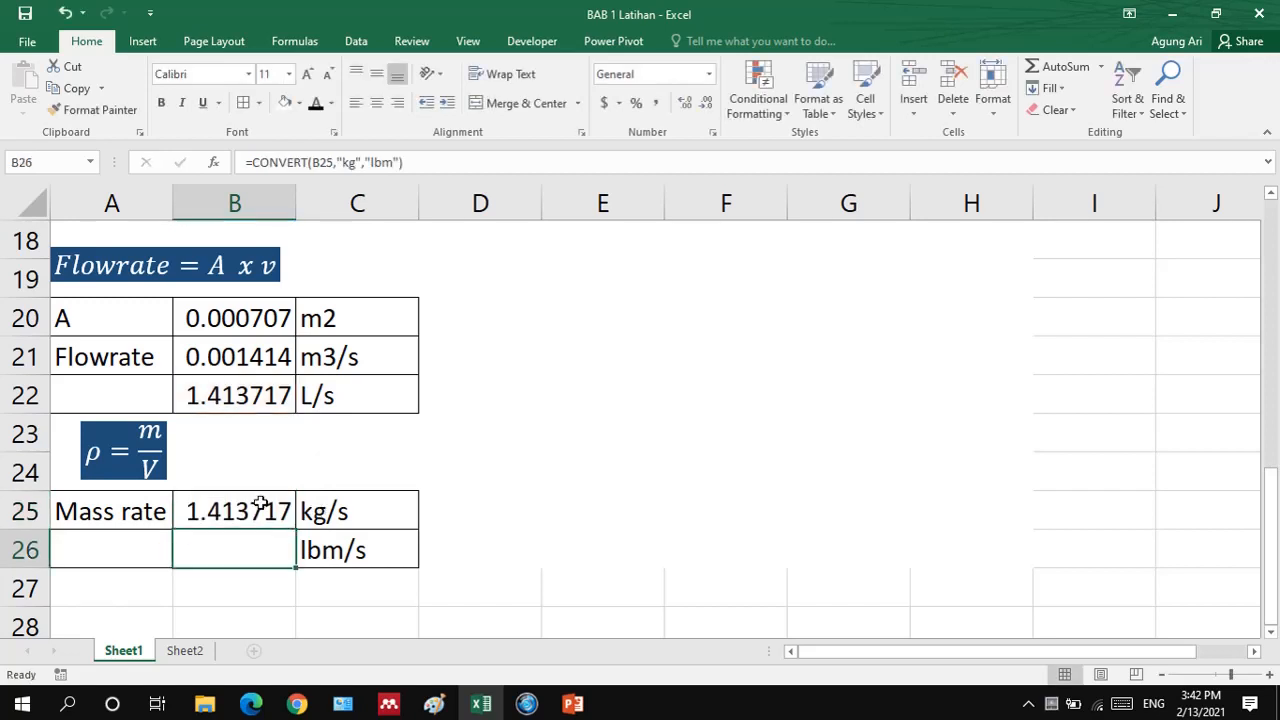
Make the lbm/s mass rate in B26 black and retype the "lb" of its target unit so the formula reads =CONVERT(B25,"kg","lbm").
click(315, 104)
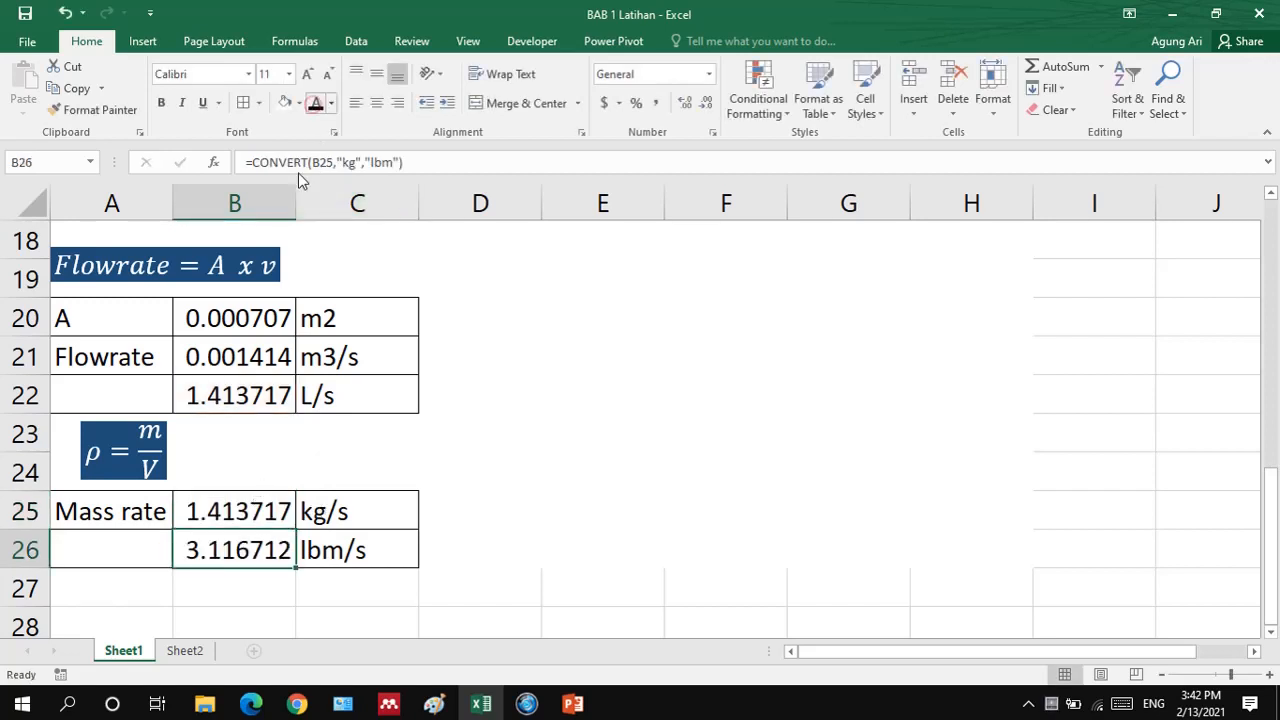
double_click(218, 549)
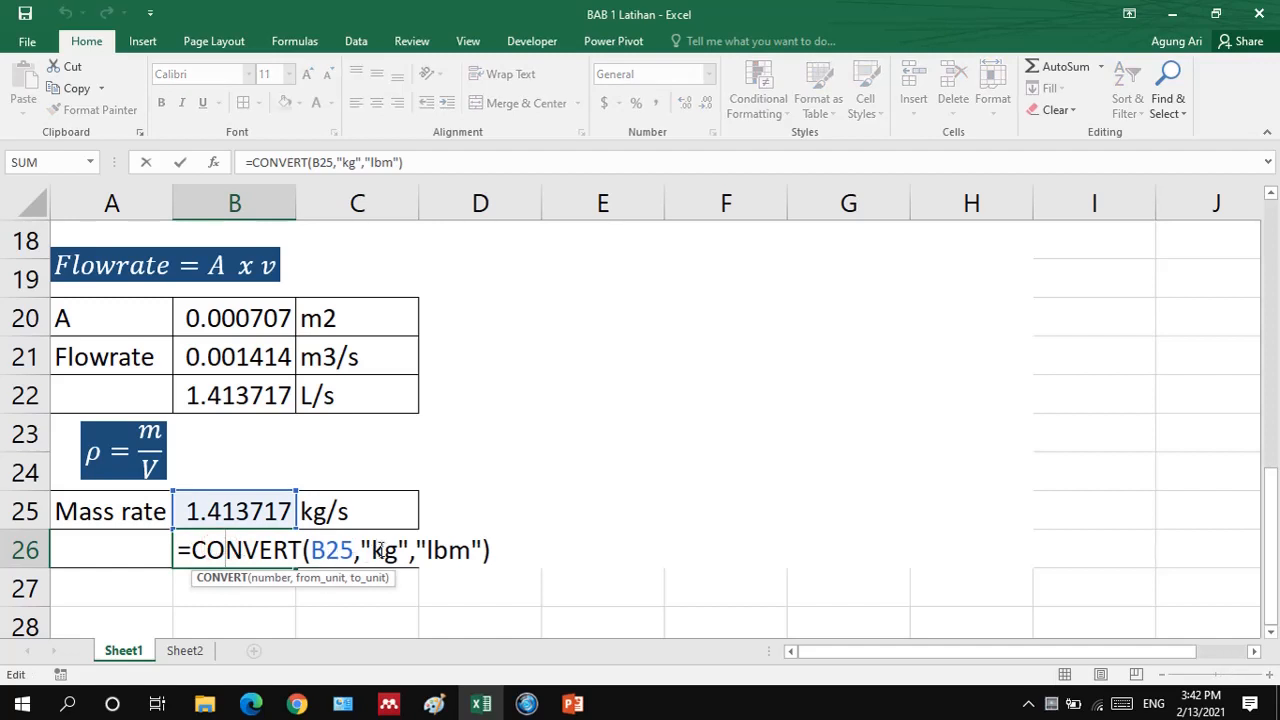
click(456, 550)
key(BackSpace)
key(BackSpace)
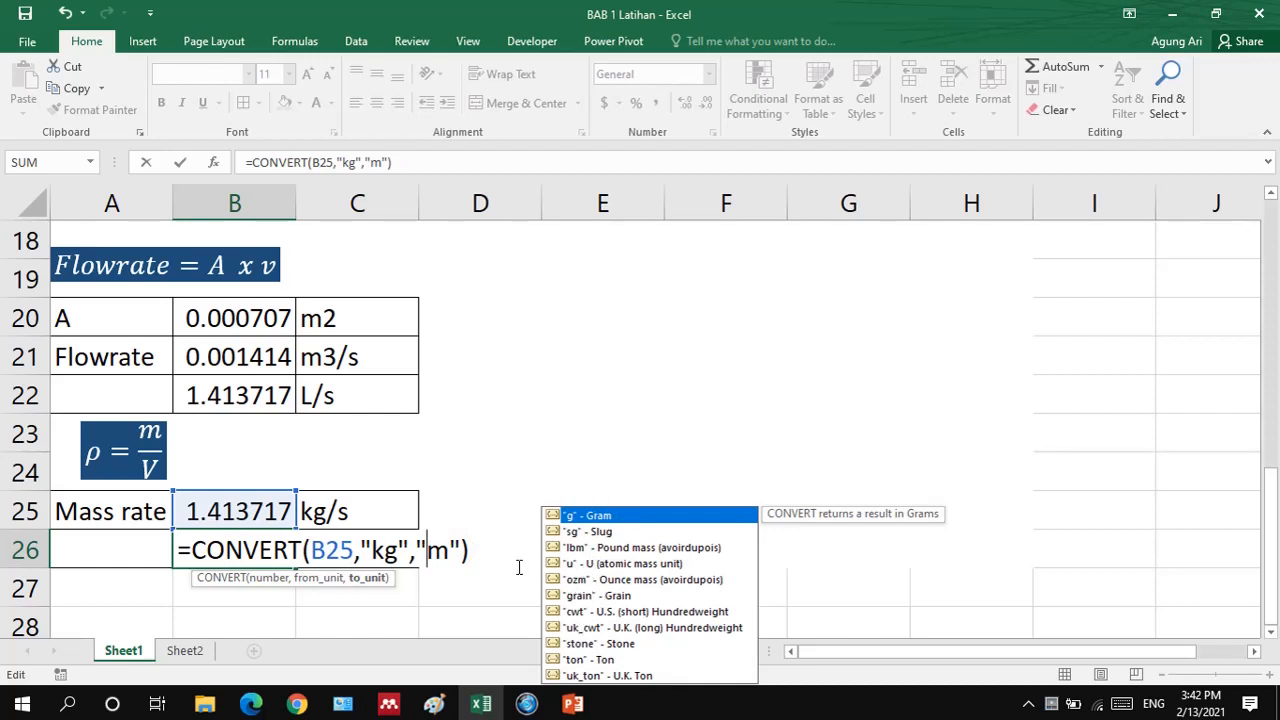
text(l)
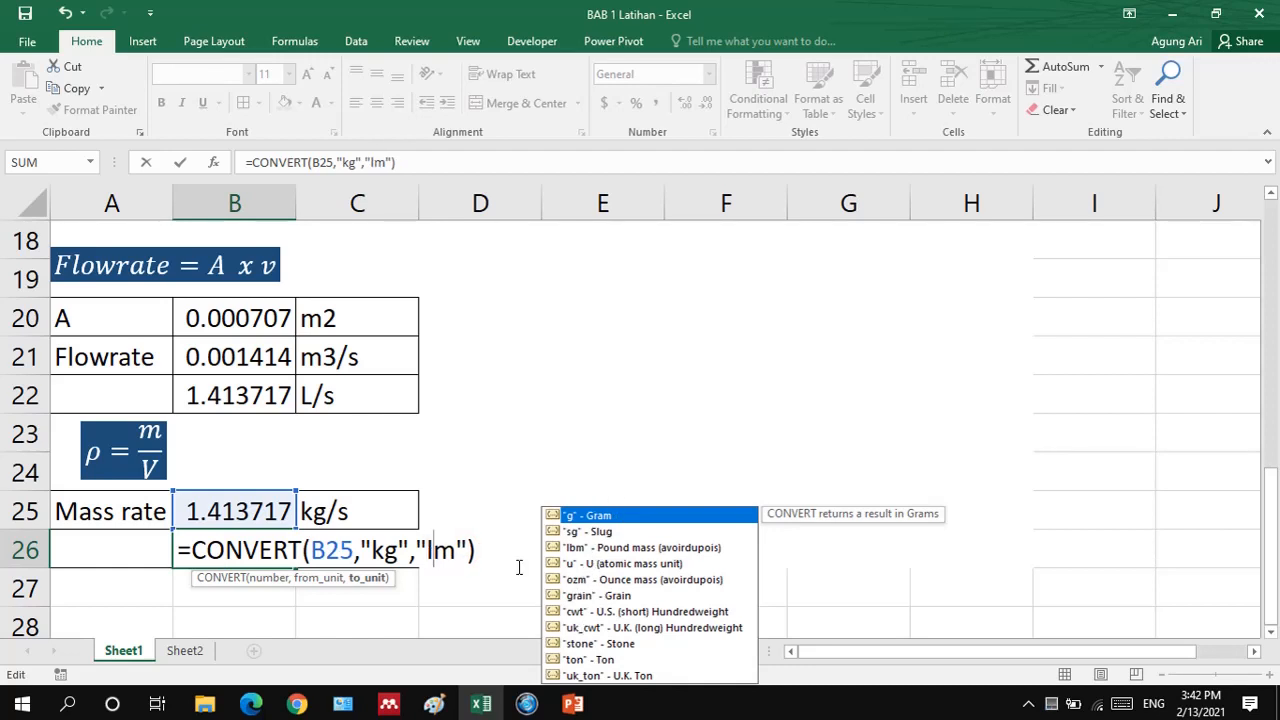
text(b)
key(Return)
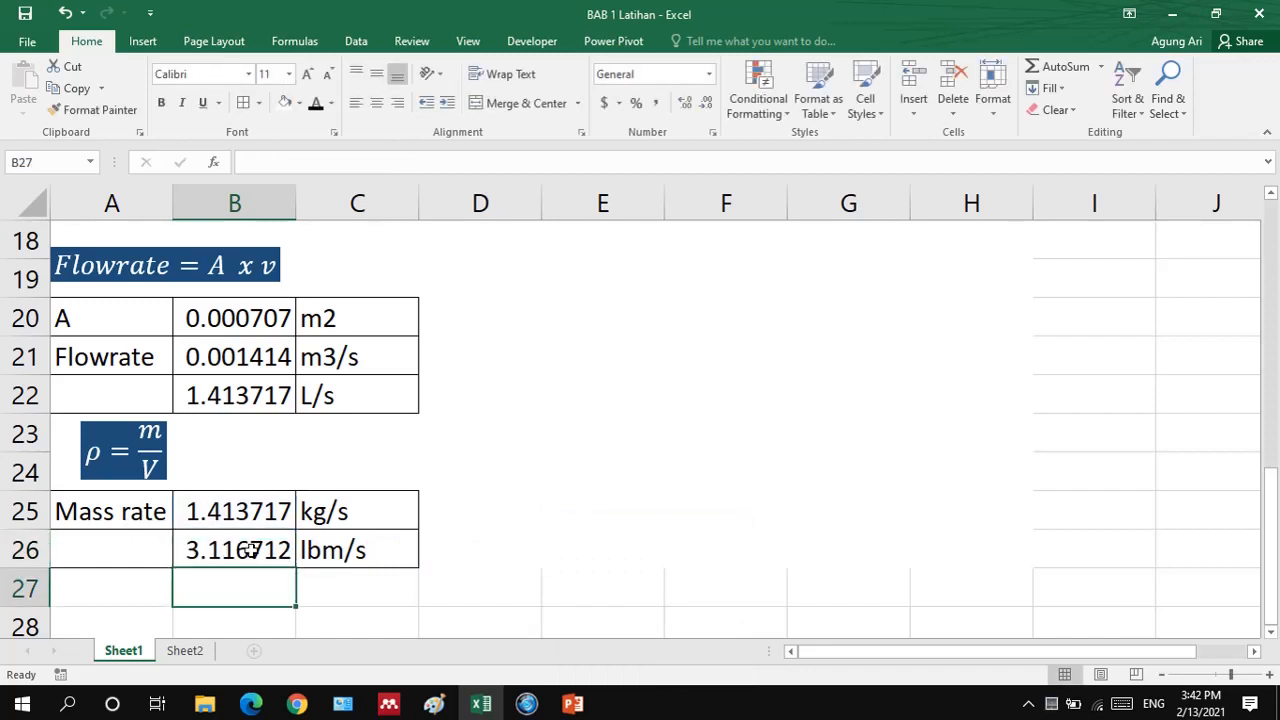
Review the completed pipe-flow exercise on Sheet1, comparing the mass rate results with the problem statement and data.
scroll(250, 550, down, 1)
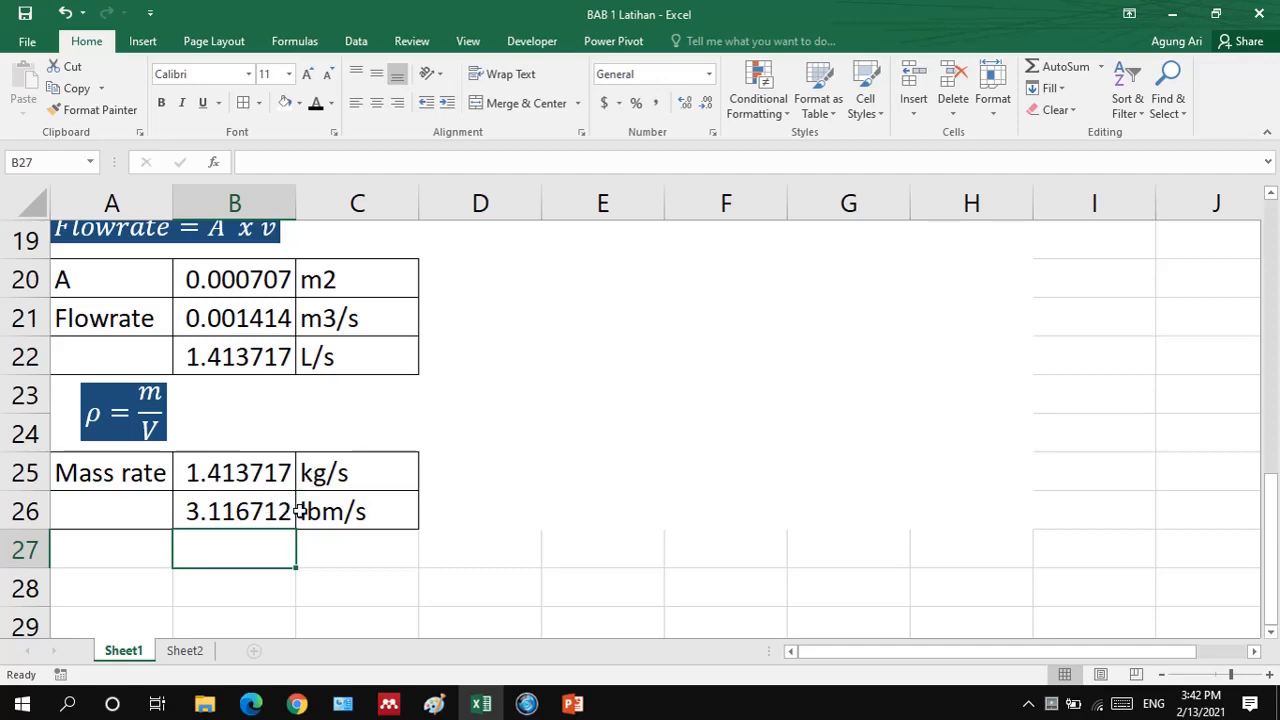
scroll(282, 529, up, 6)
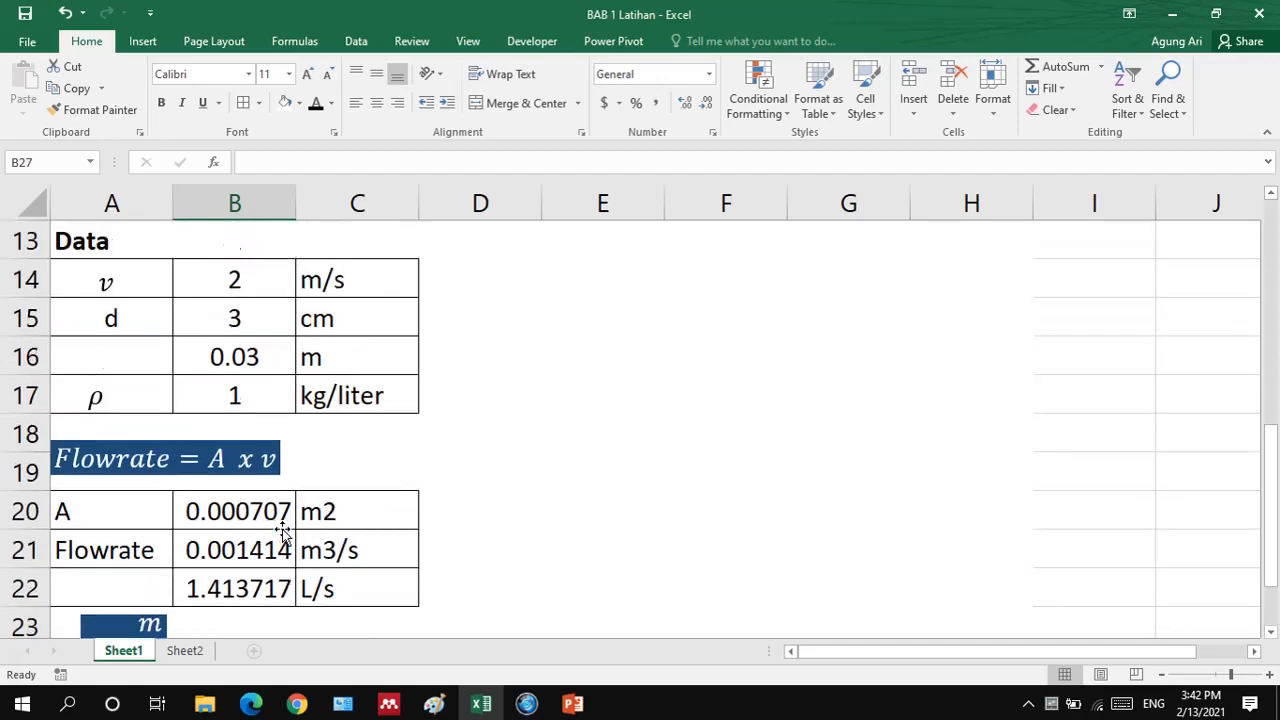
scroll(282, 529, down, 1)
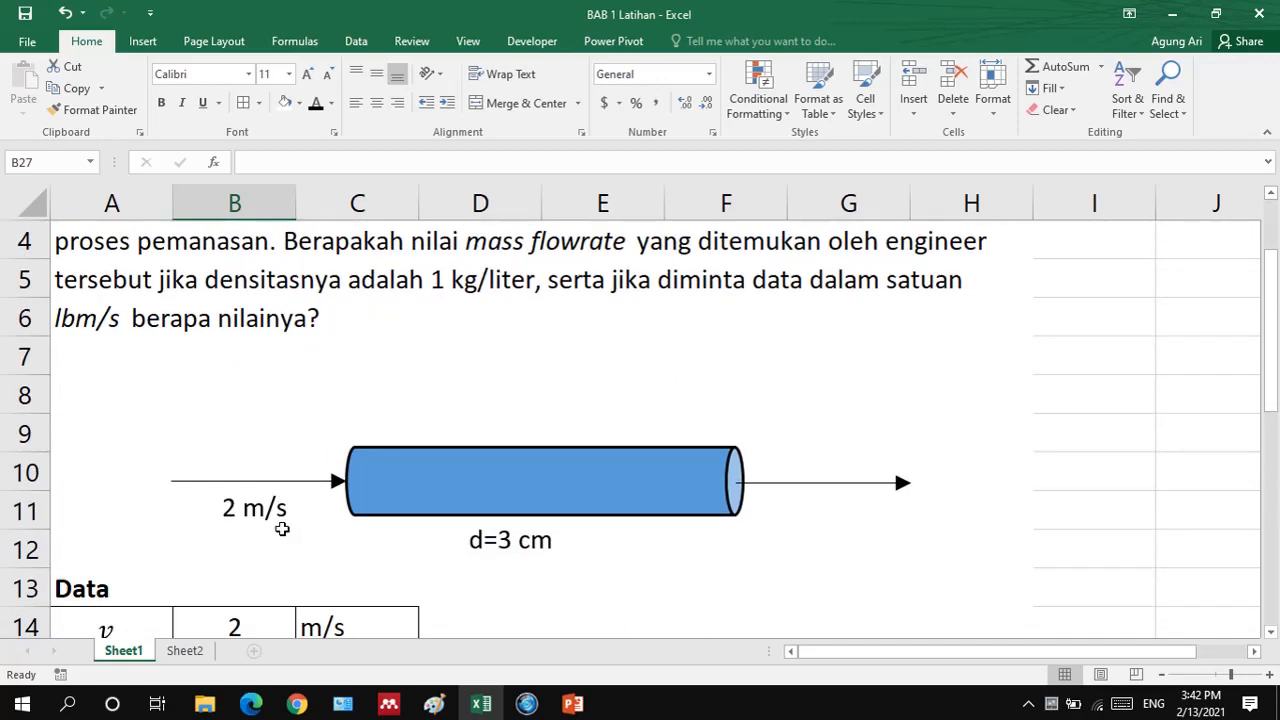
scroll(282, 529, up, 1)
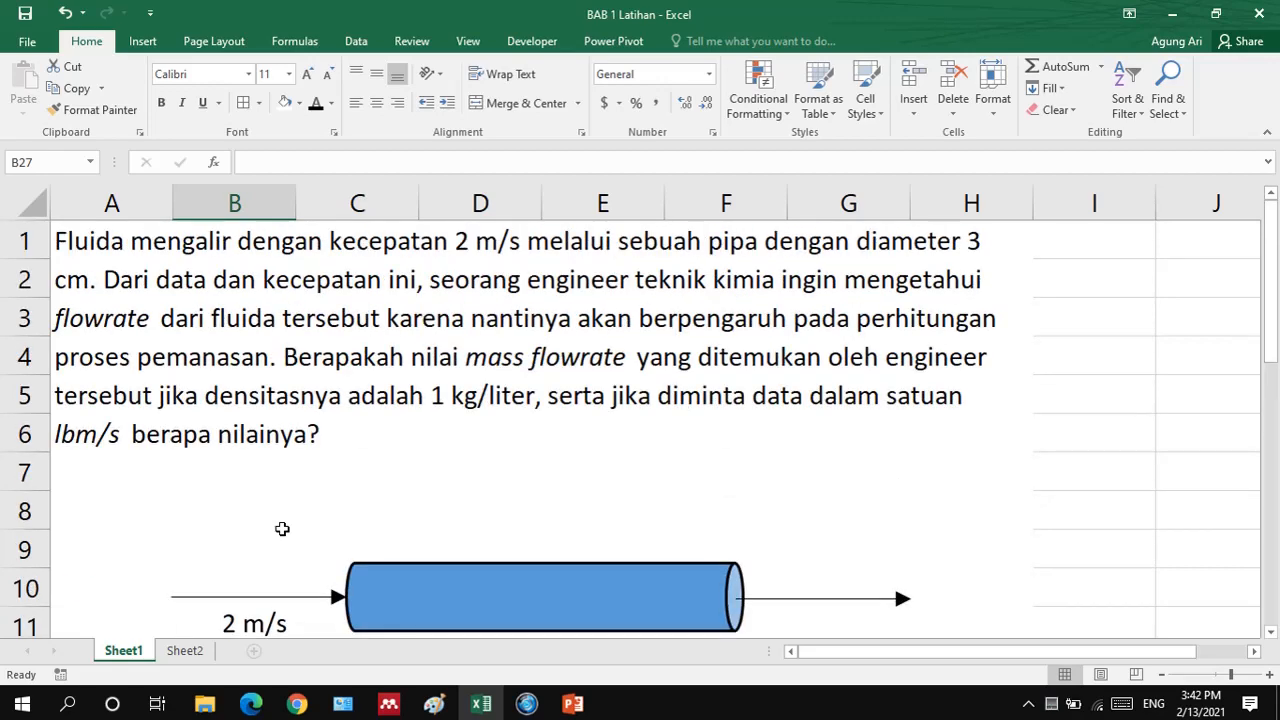
scroll(282, 529, down, 4)
scroll(282, 528, down, 3)
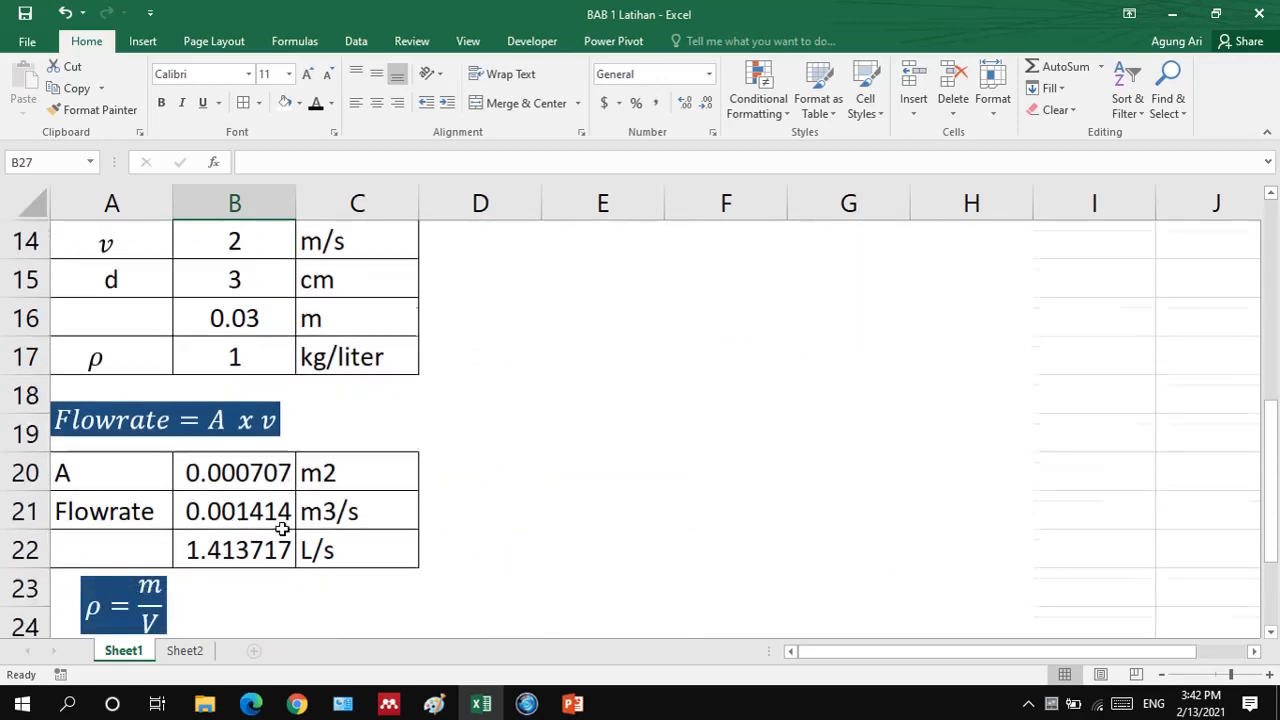
Open Sheet2, enlarge the view and read the water-heating problem and the density data below it.
click(190, 650)
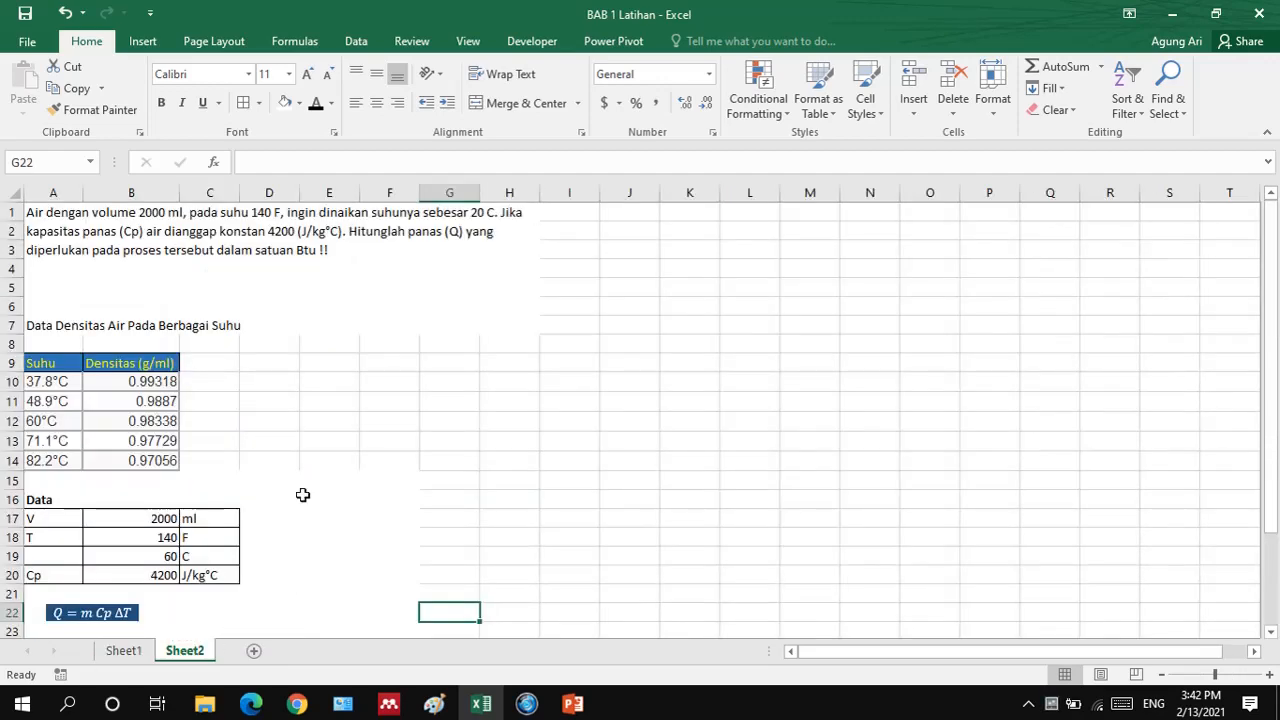
scroll(223, 272, down, 2)
ctrl+scroll(223, 272, up, 3)
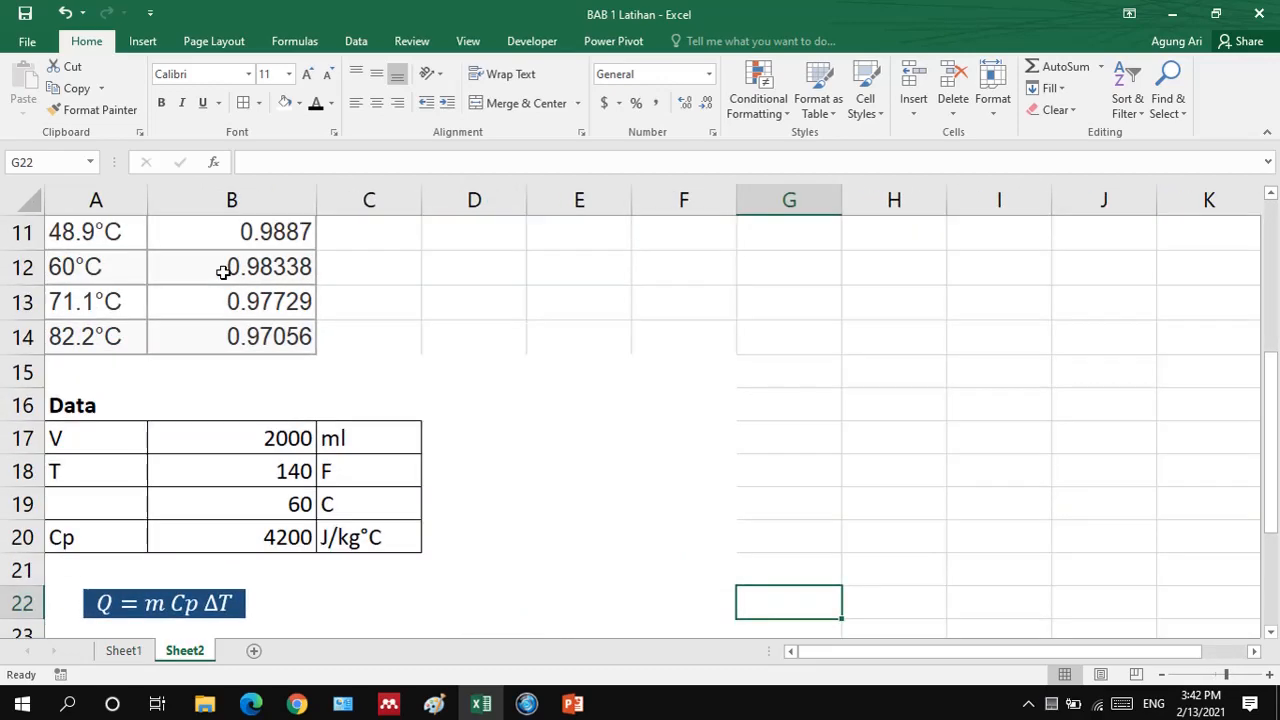
scroll(240, 275, up, 4)
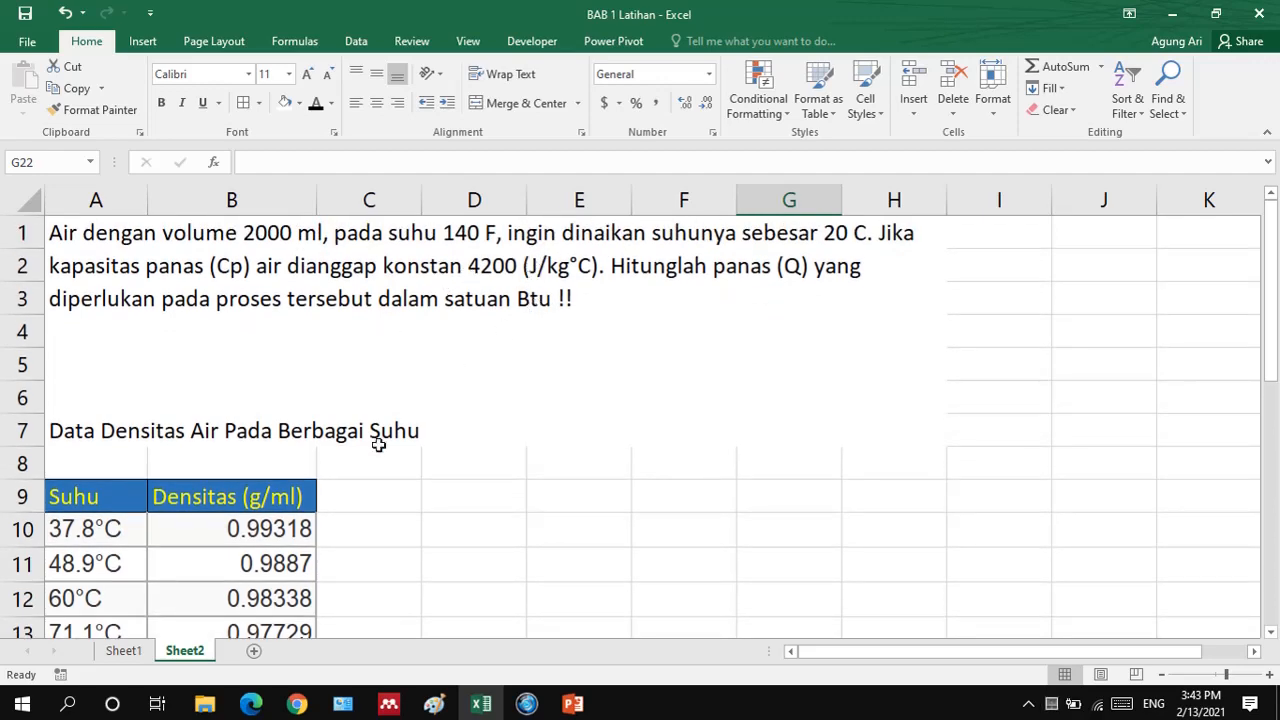
scroll(378, 444, down, 1)
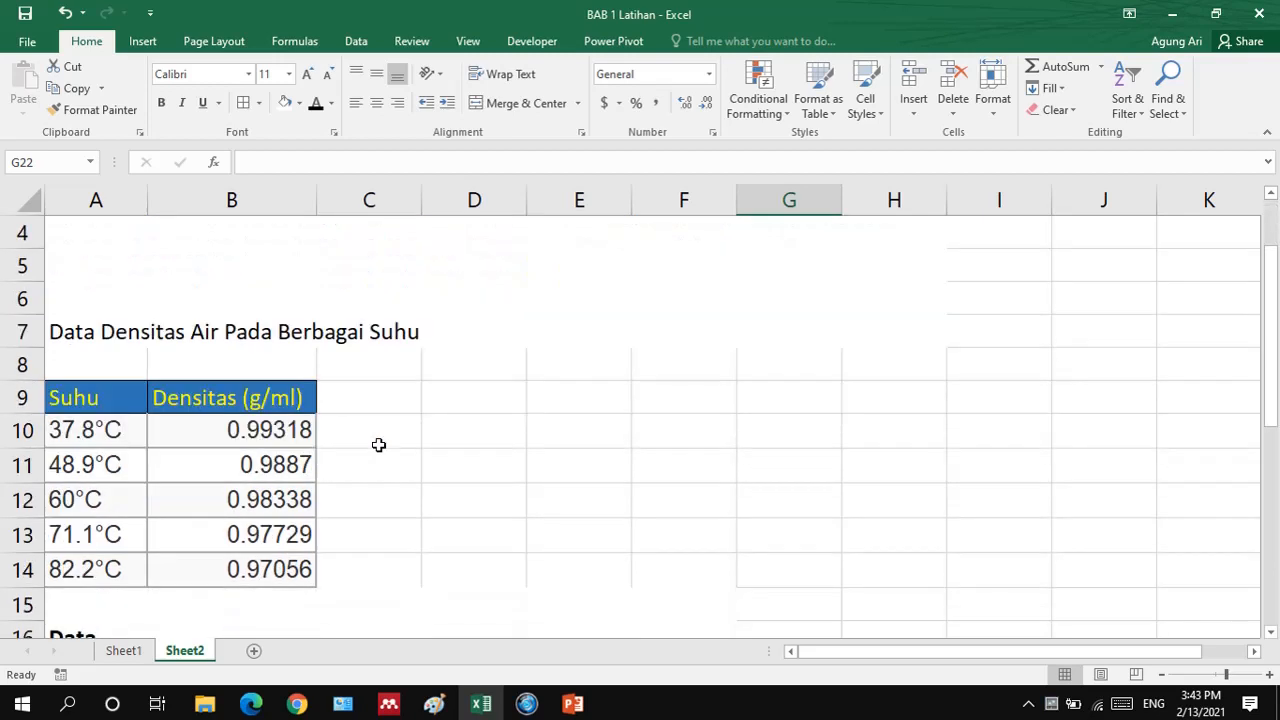
Examine the table of water density by temperature in A9:B14 and the data table below it.
click(386, 433)
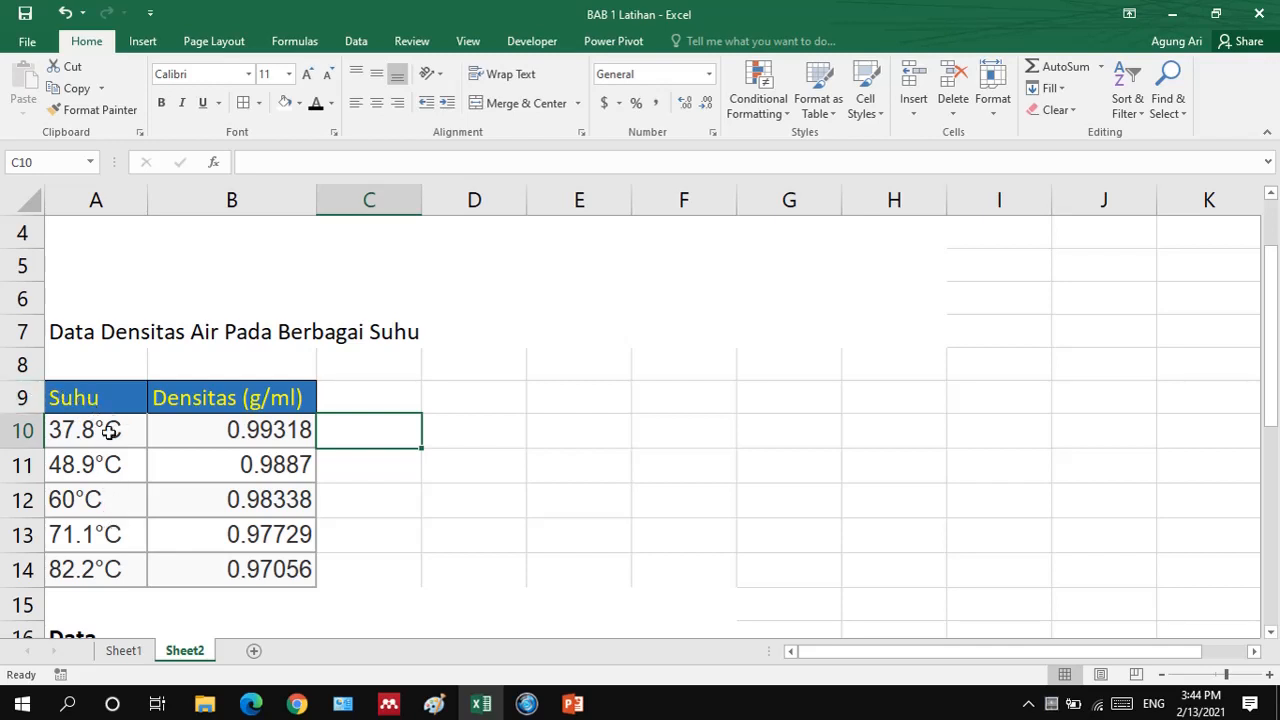
drag(106, 394, 265, 570)
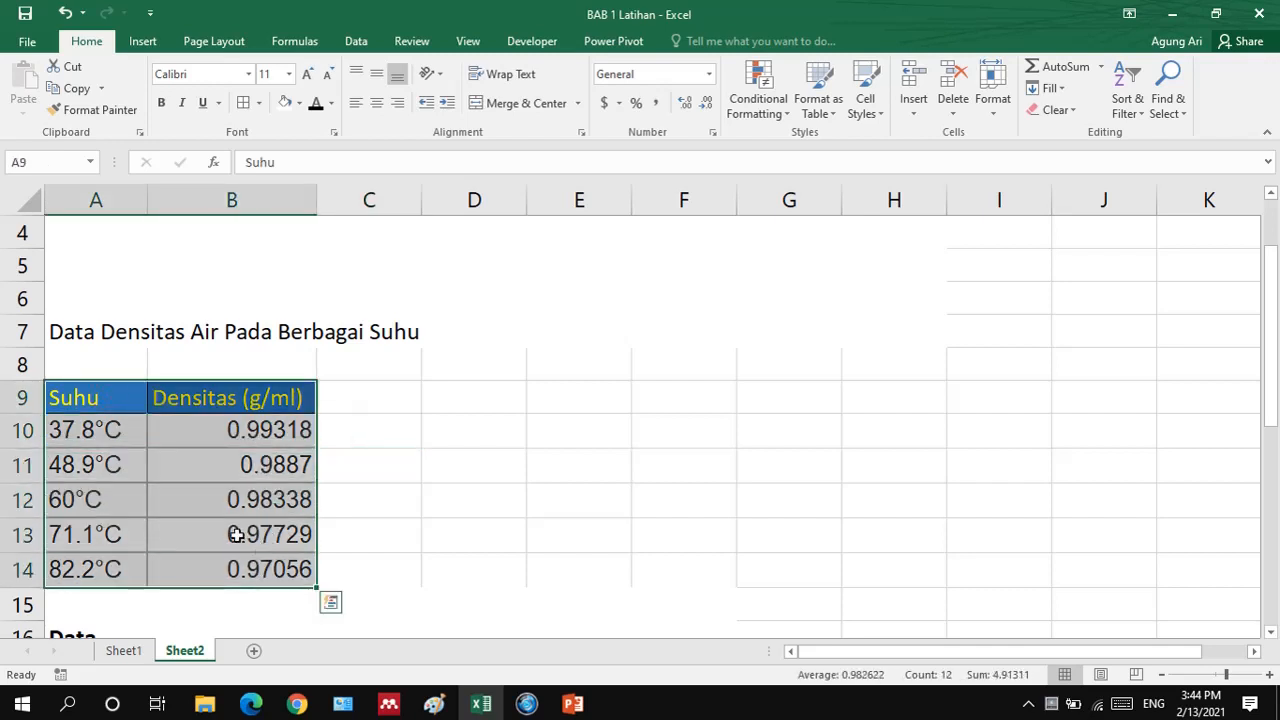
click(207, 470)
scroll(206, 471, down, 1)
scroll(206, 472, down, 2)
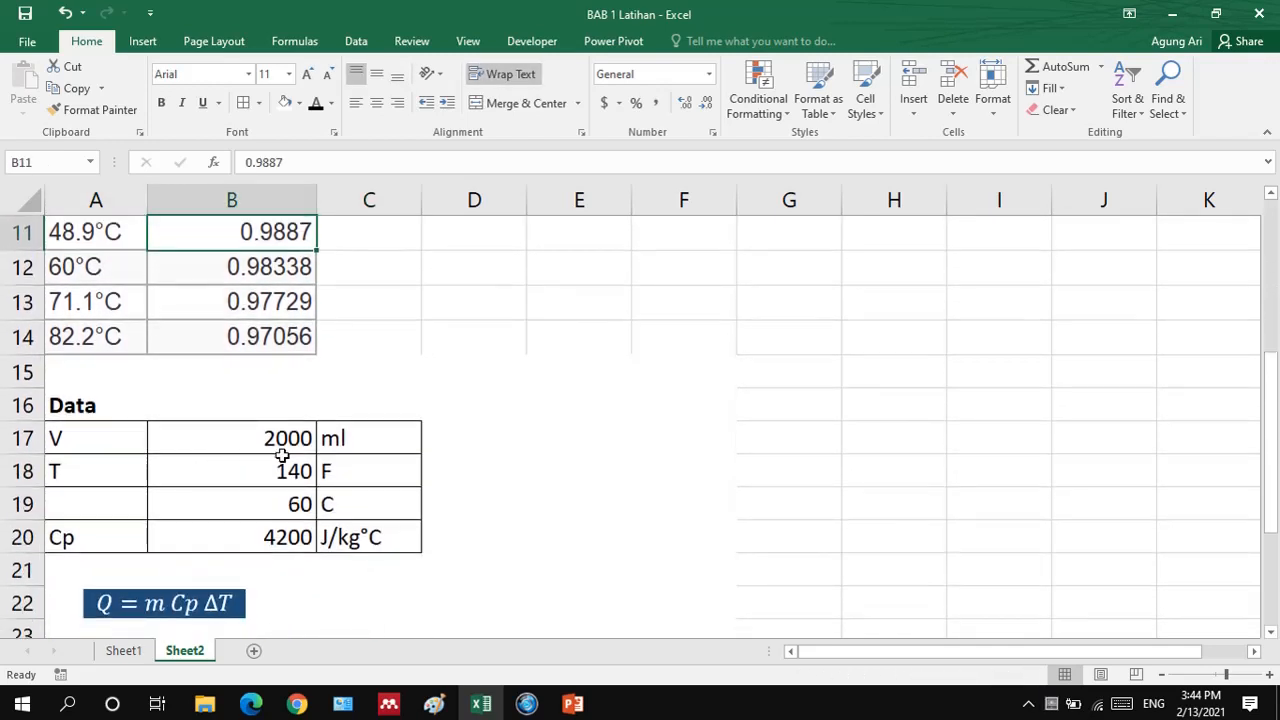
Inspect the volume and temperature entries in cells B17 to B19 of the Data table.
click(232, 444)
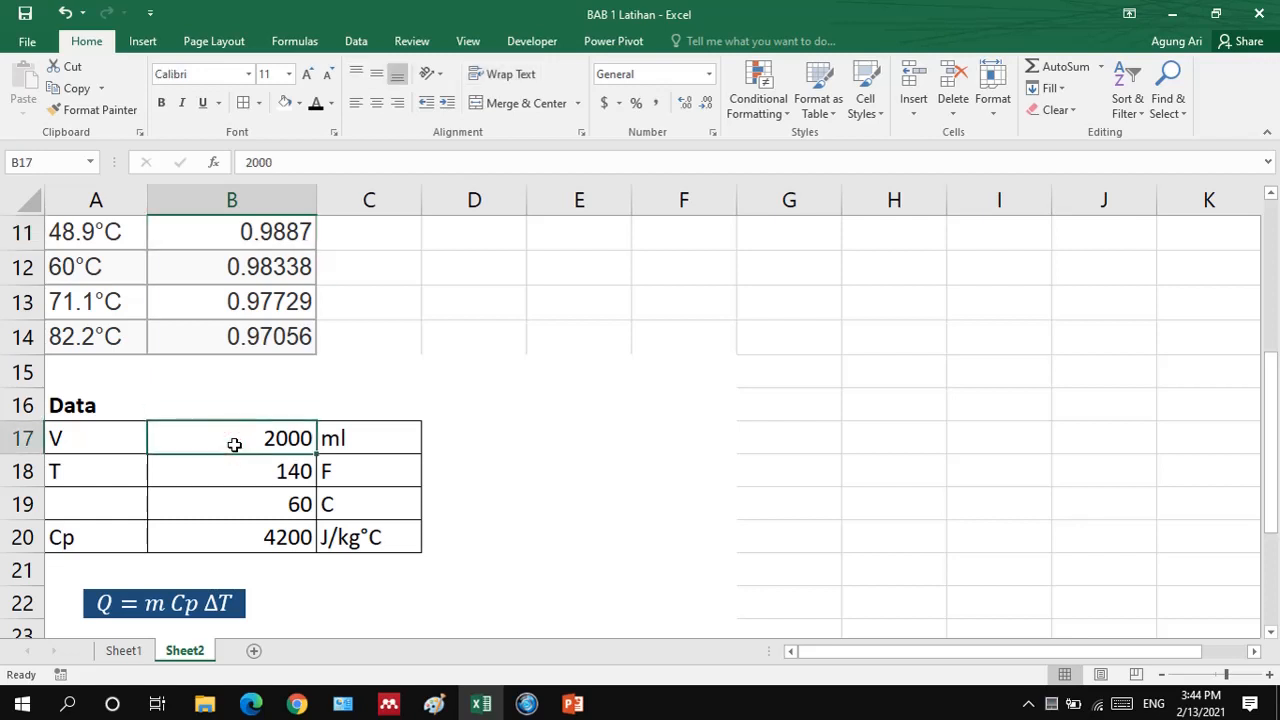
click(259, 510)
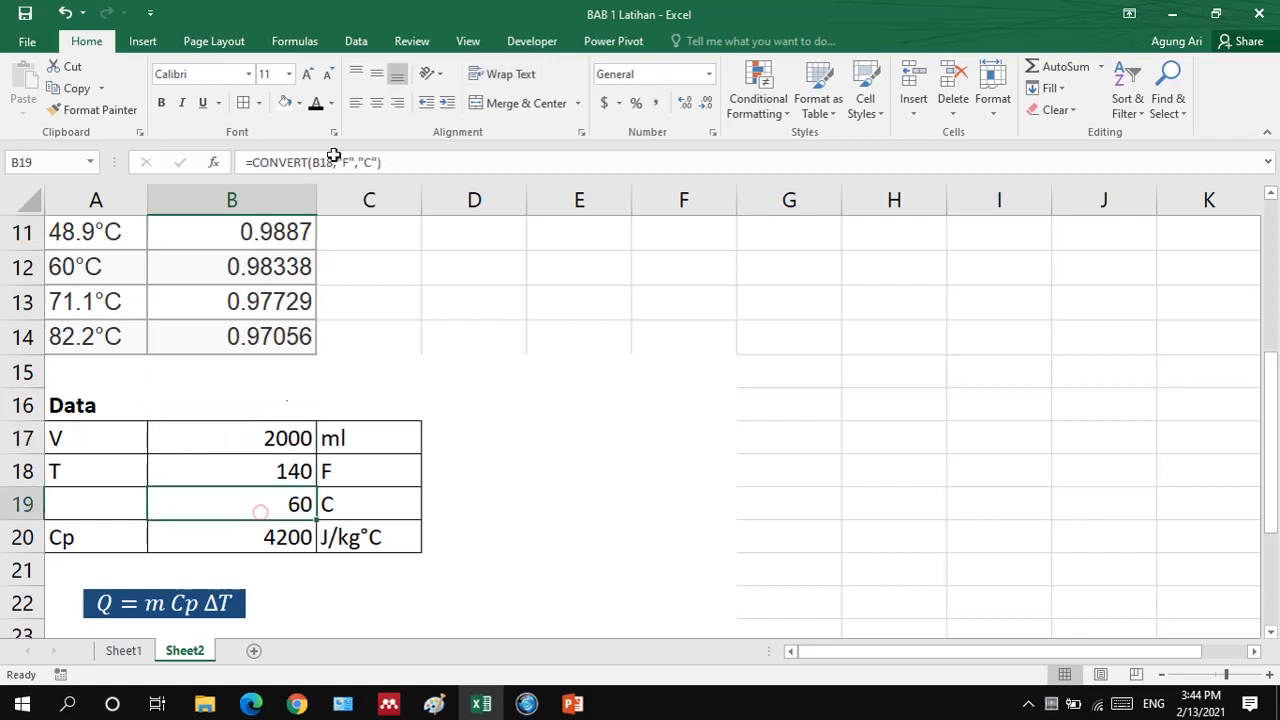
click(331, 103)
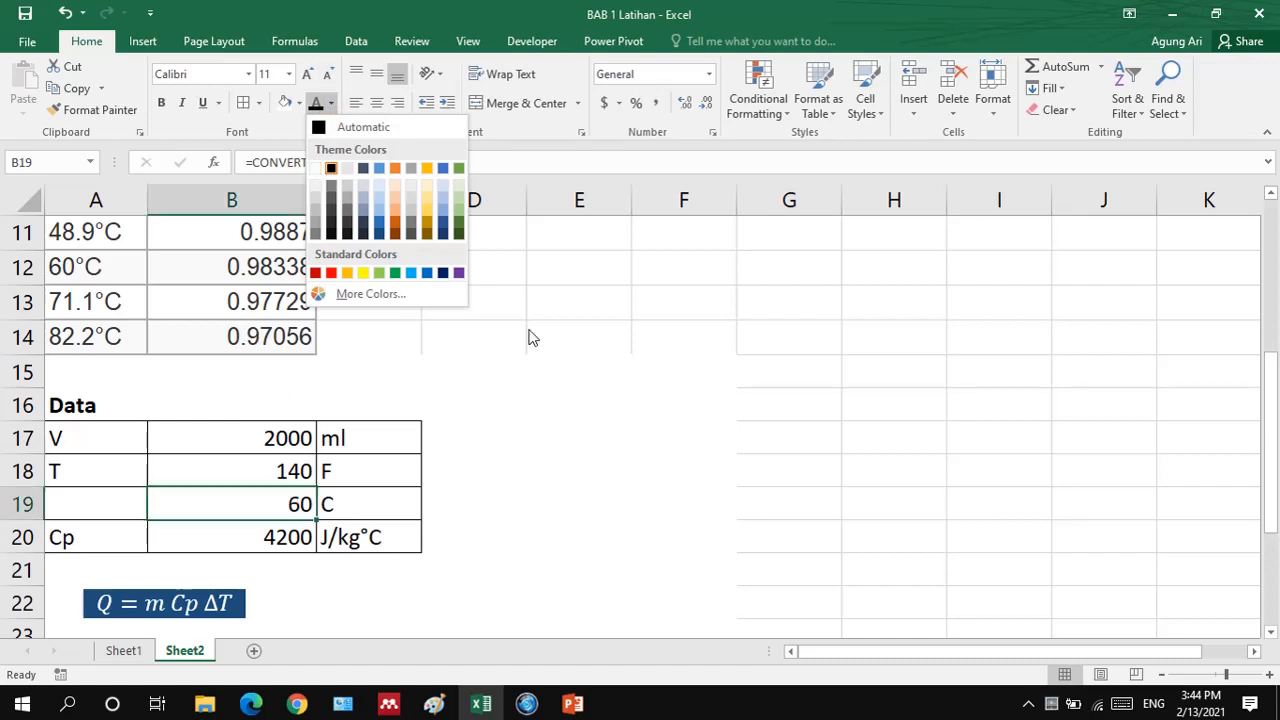
click(574, 377)
click(277, 430)
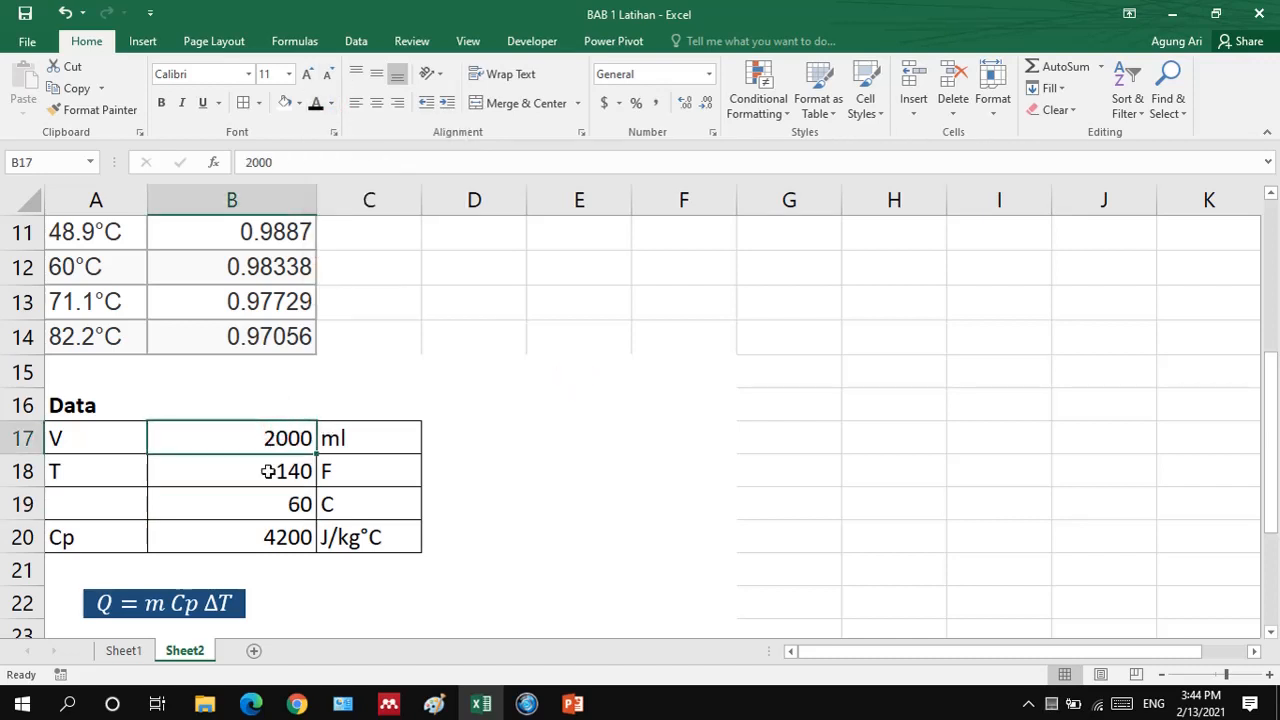
click(268, 471)
Compare the given temperature with the density table and review the Fahrenheit-to-Celsius CONVERT formula in cell B19.
scroll(268, 471, up, 1)
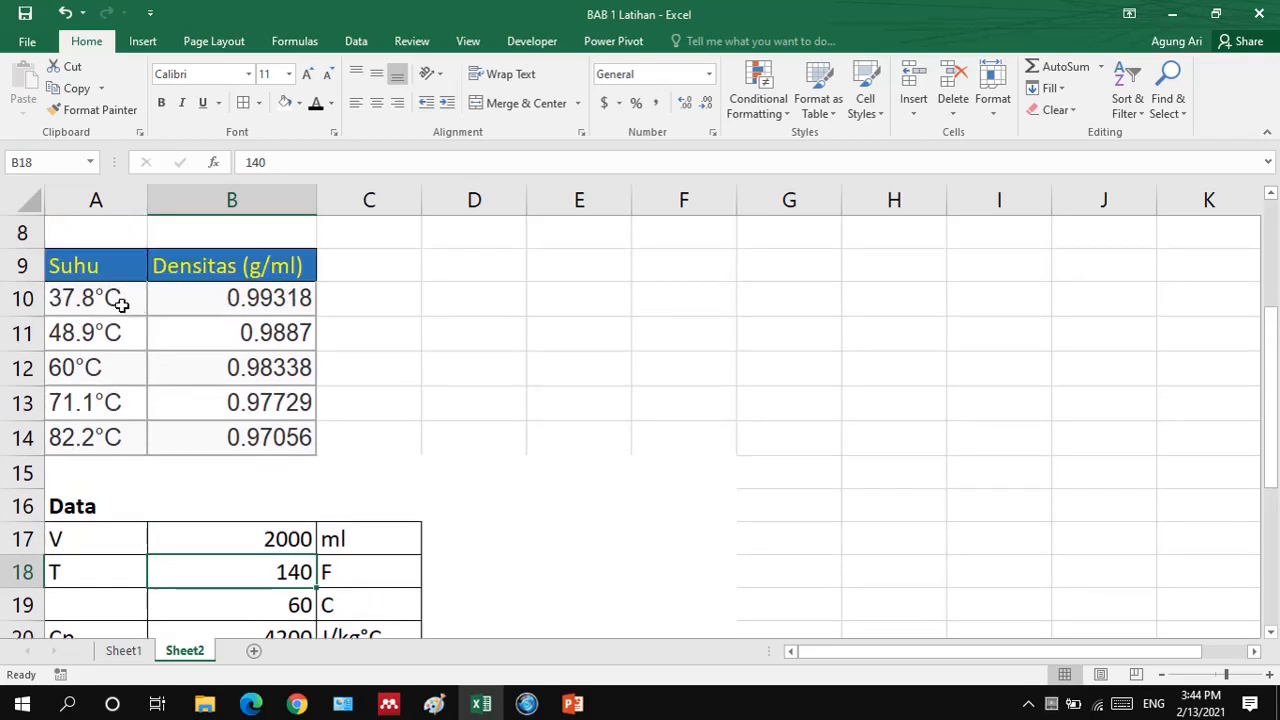
scroll(119, 302, down, 1)
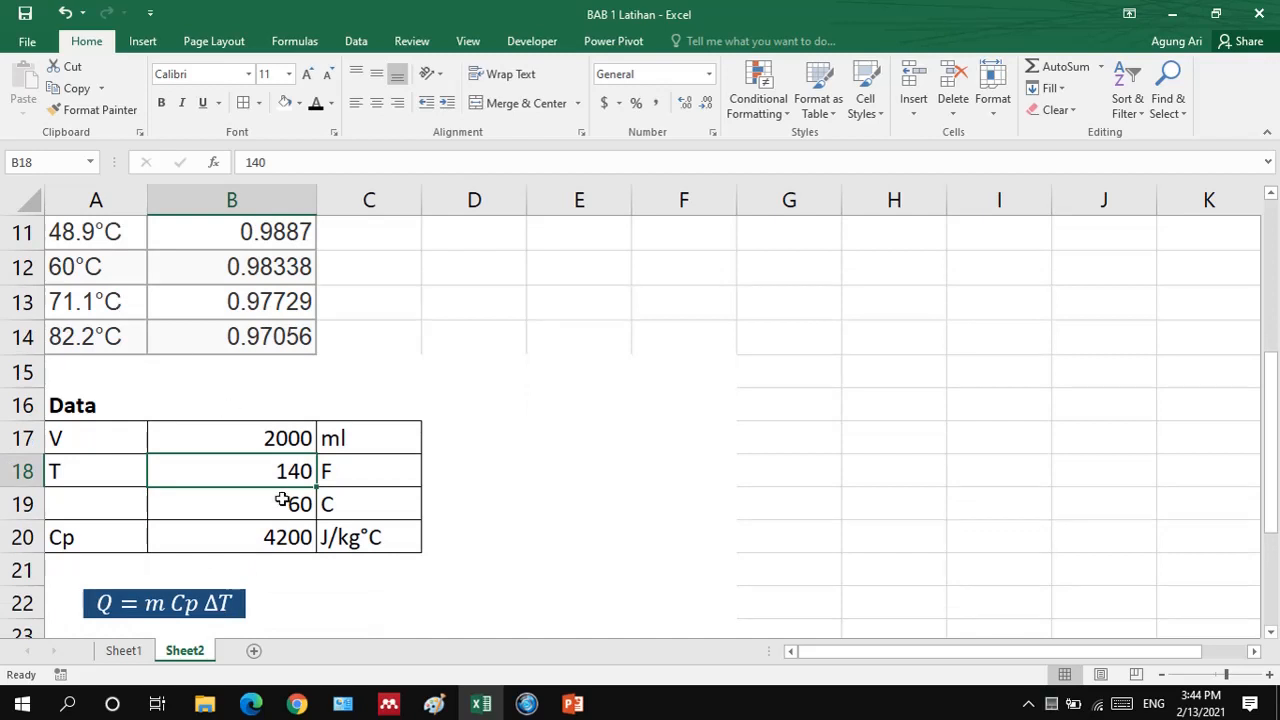
click(282, 501)
double_click(282, 501)
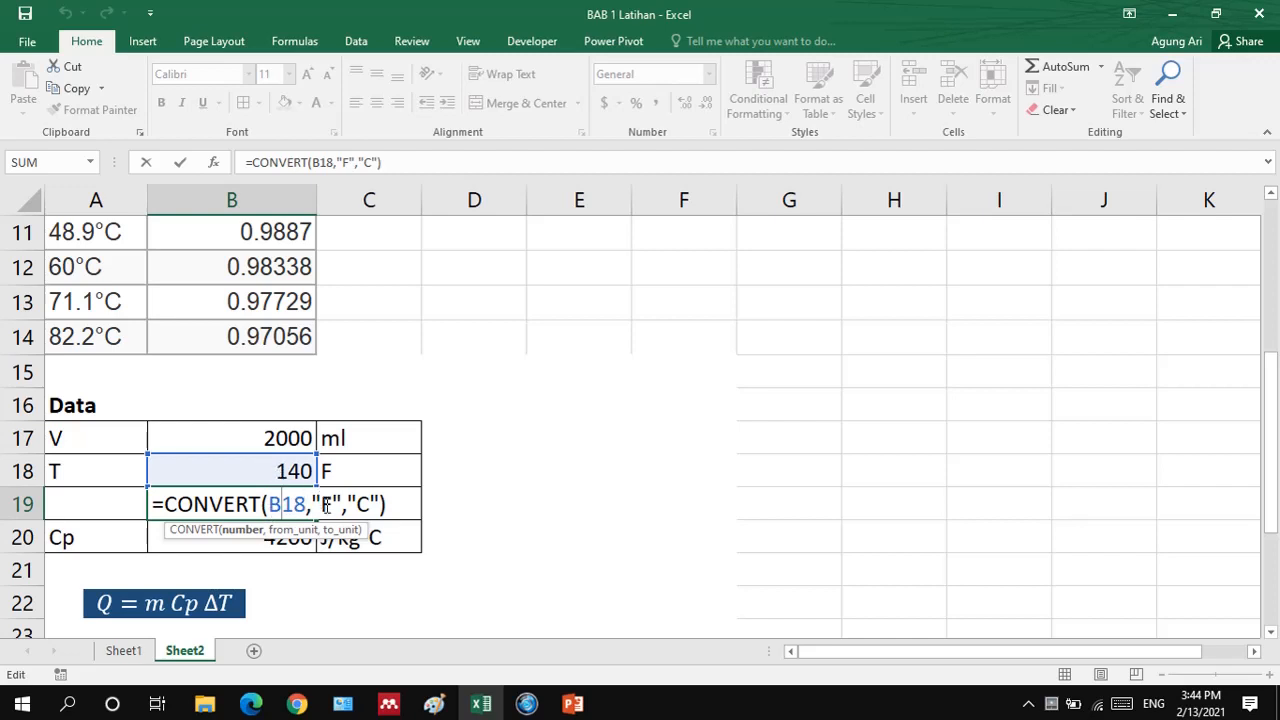
key(Return)
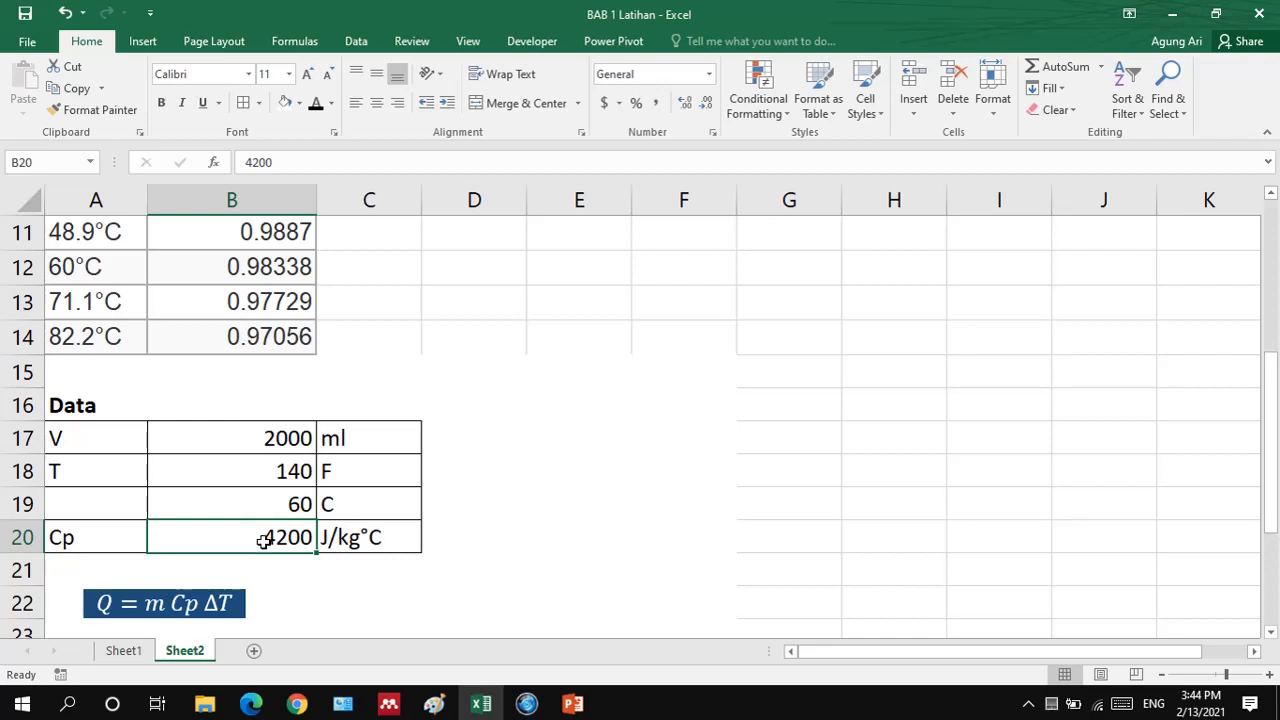
Make the density cell B24 reference the 60°C density in B12, matching the Celsius temperature in B19.
scroll(263, 541, down, 1)
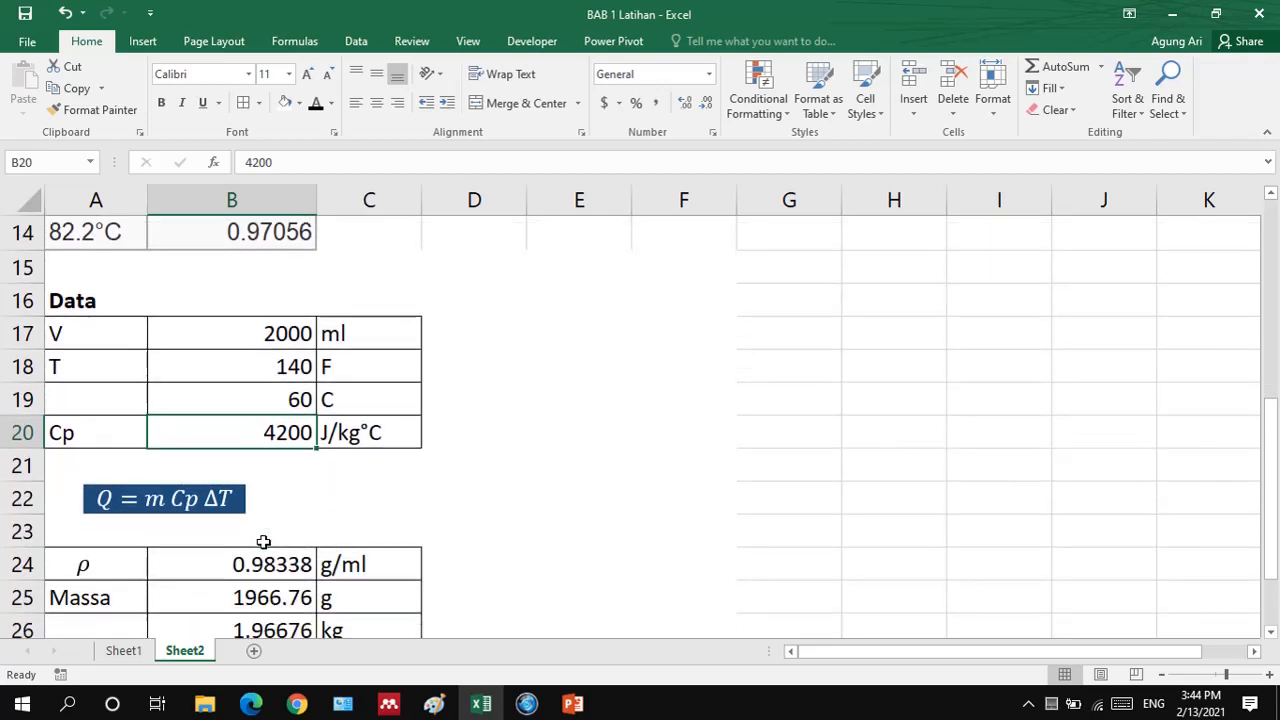
scroll(263, 539, up, 2)
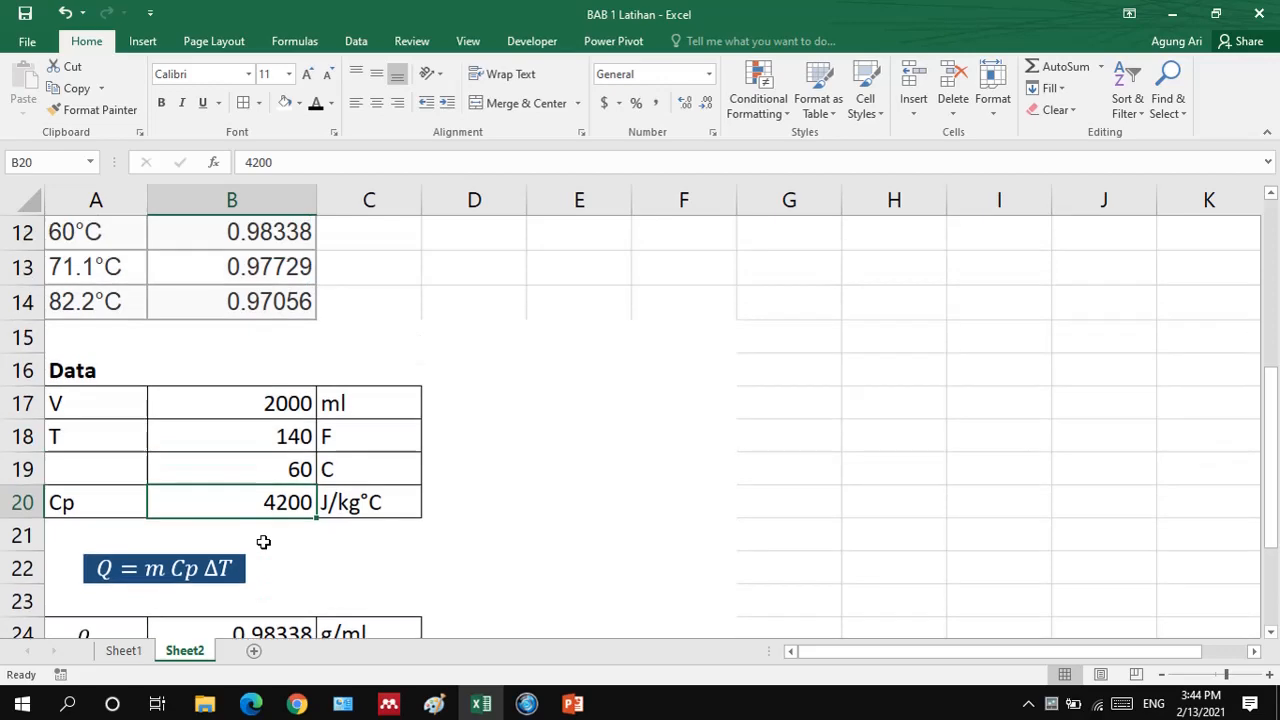
click(267, 469)
scroll(263, 469, up, 1)
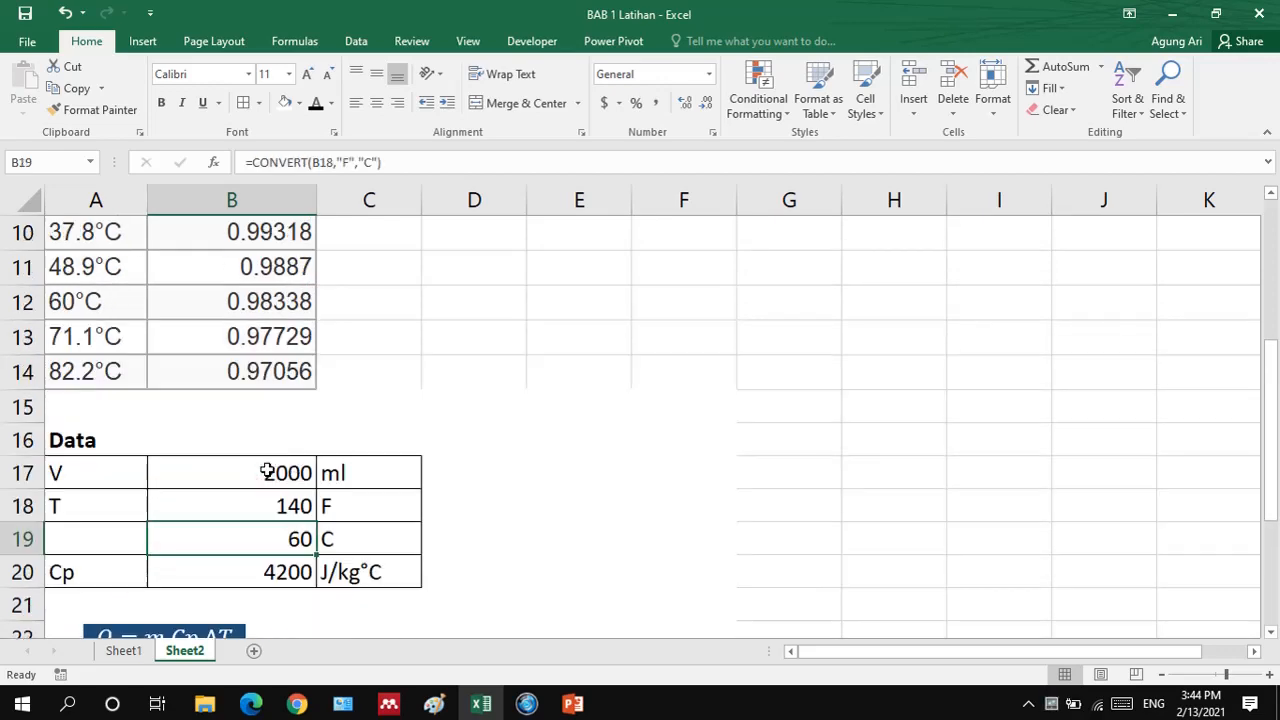
scroll(245, 305, down, 3)
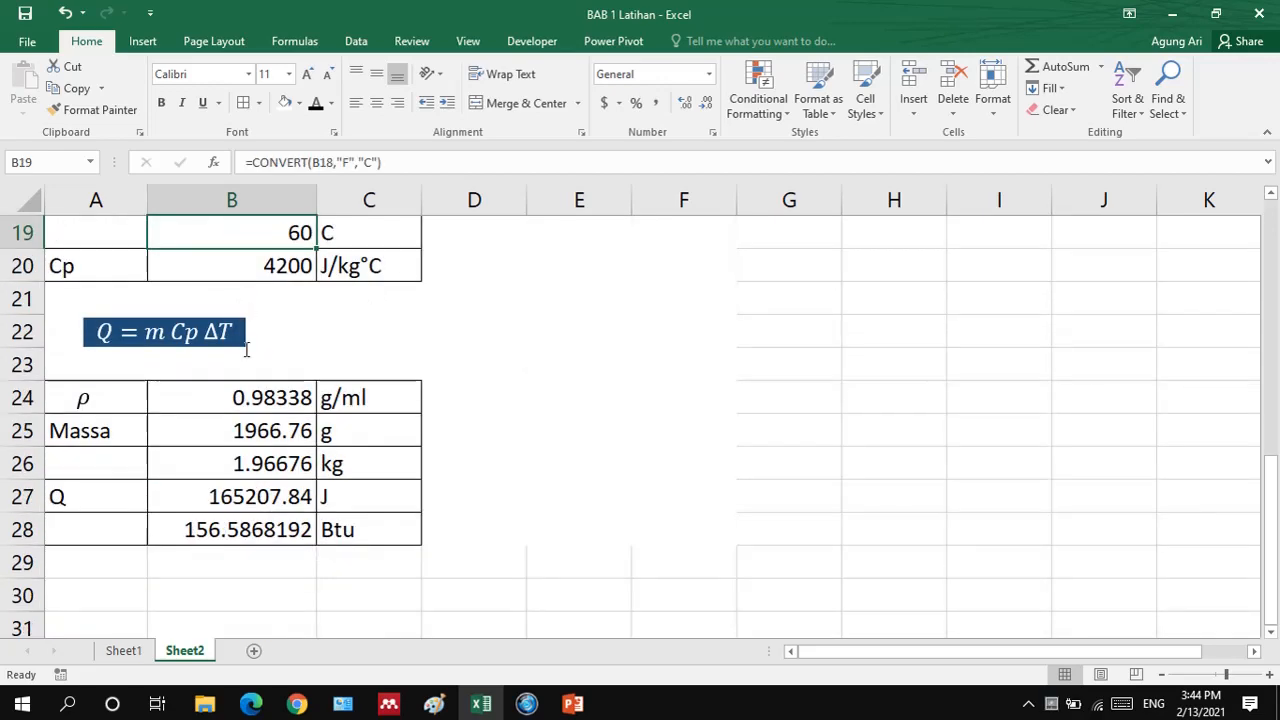
click(242, 398)
text(=)
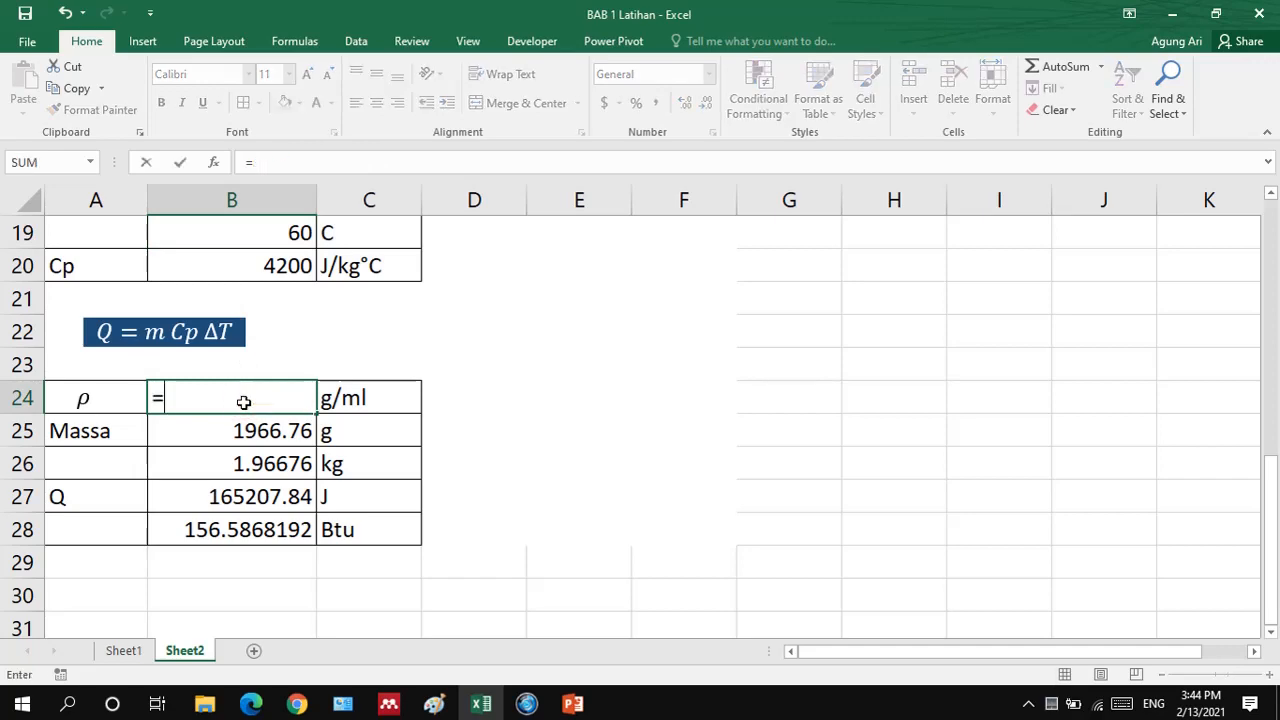
scroll(244, 392, up, 4)
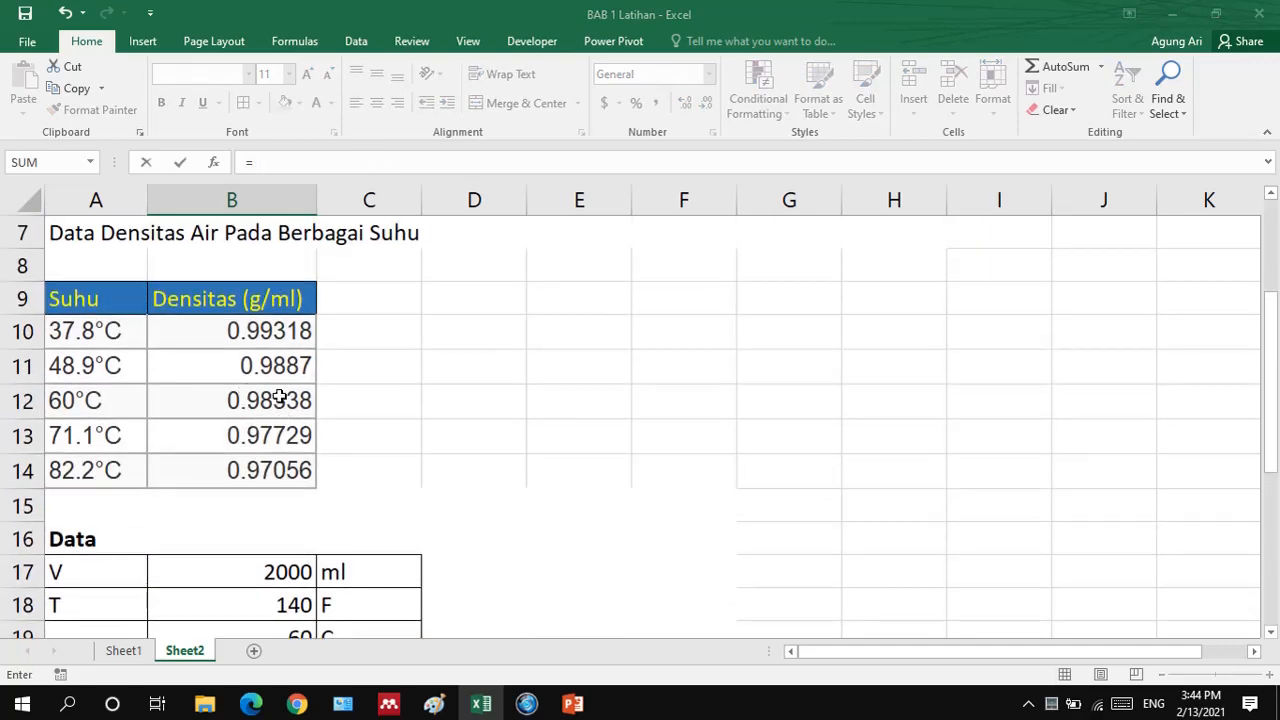
click(280, 400)
key(Return)
scroll(277, 410, down, 2)
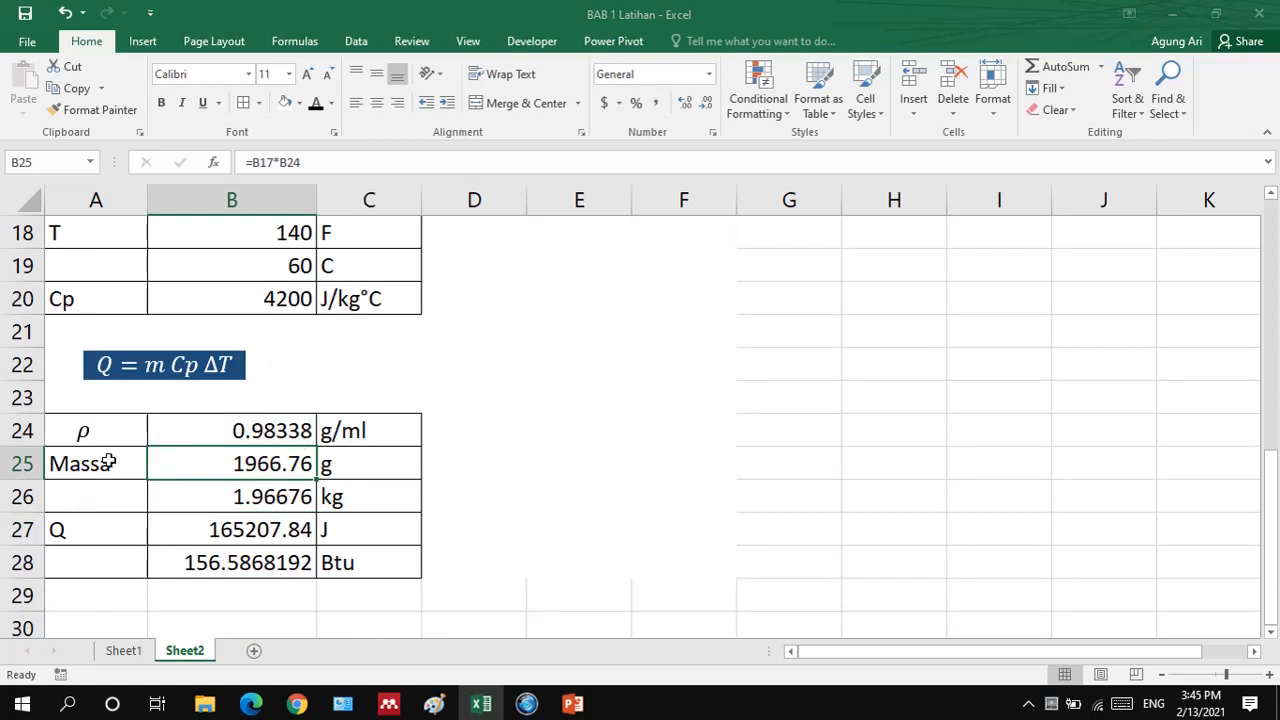
Copy the ρ = m/V equation box from Sheet1 onto Sheet2 and place it beside the Q = m Cp ΔT equation.
scroll(243, 471, up, 1)
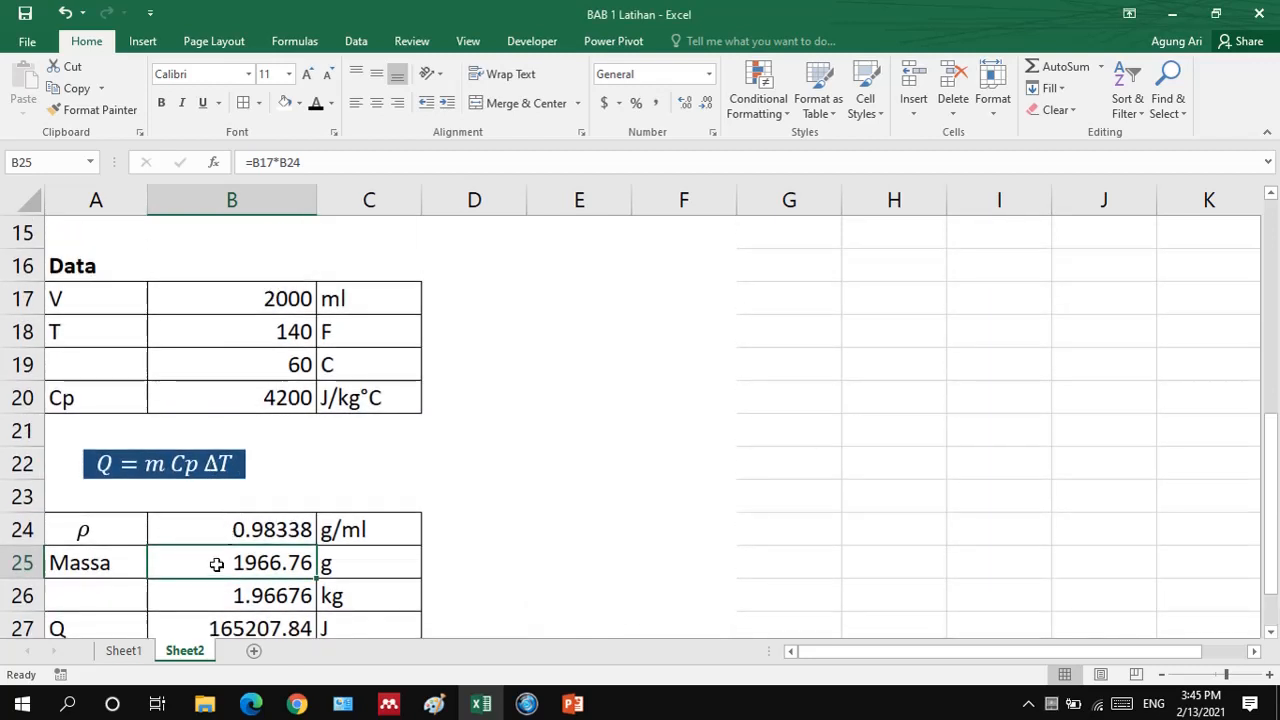
click(128, 652)
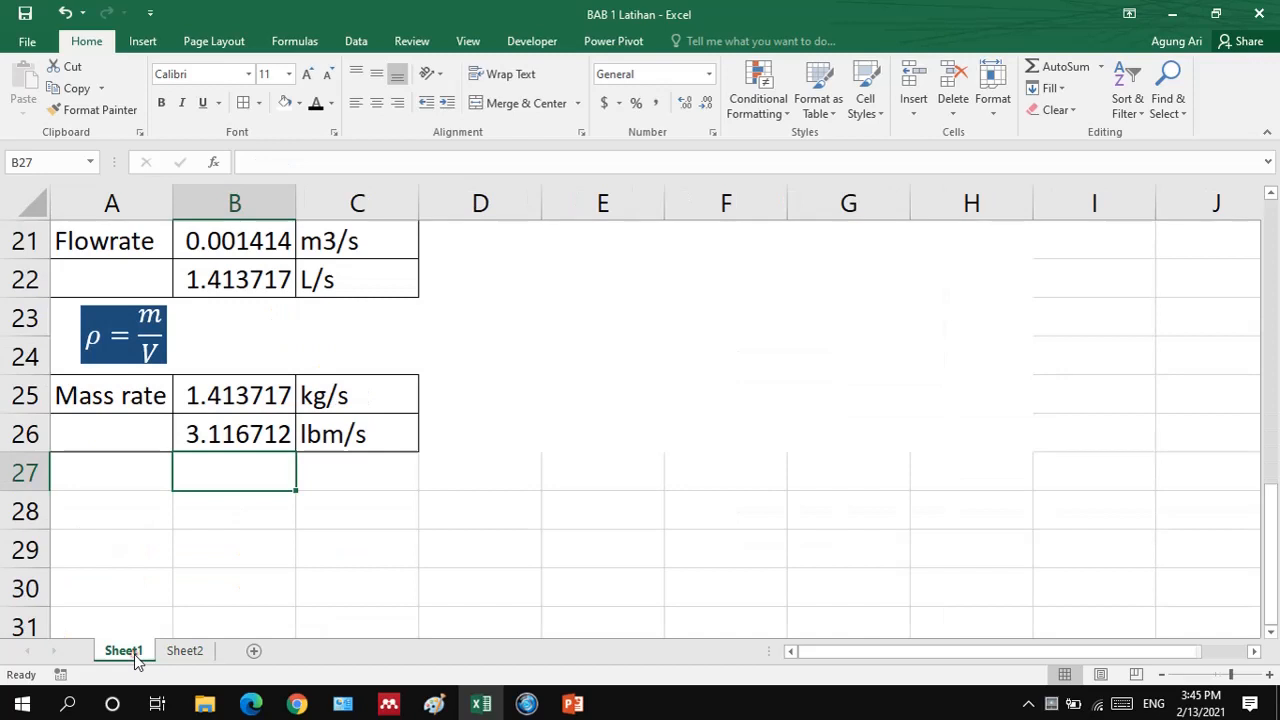
click(159, 318)
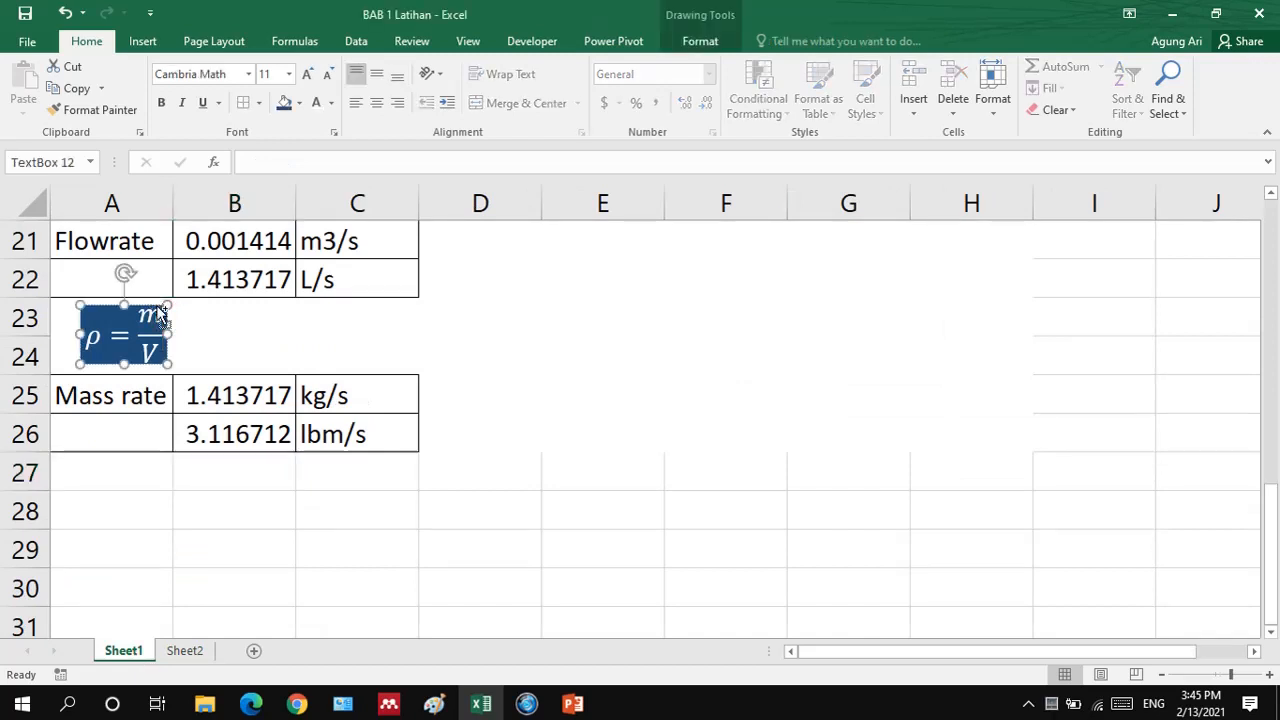
click(186, 652)
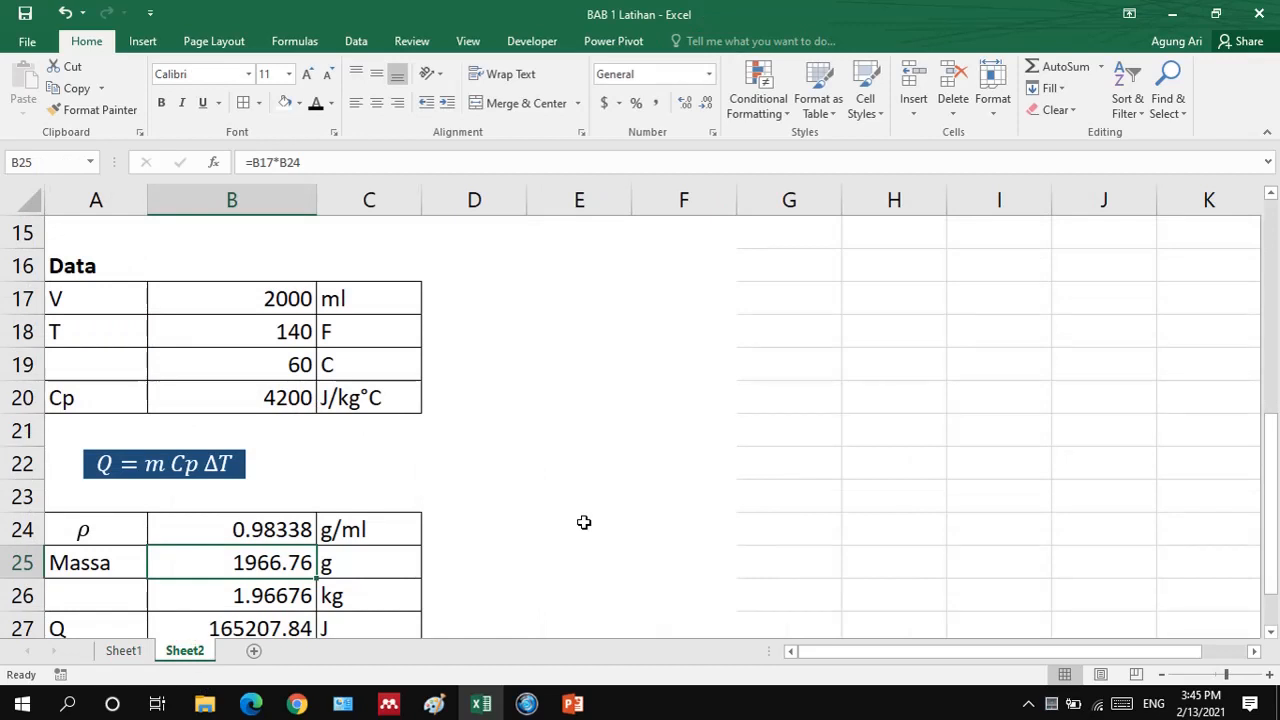
click(124, 651)
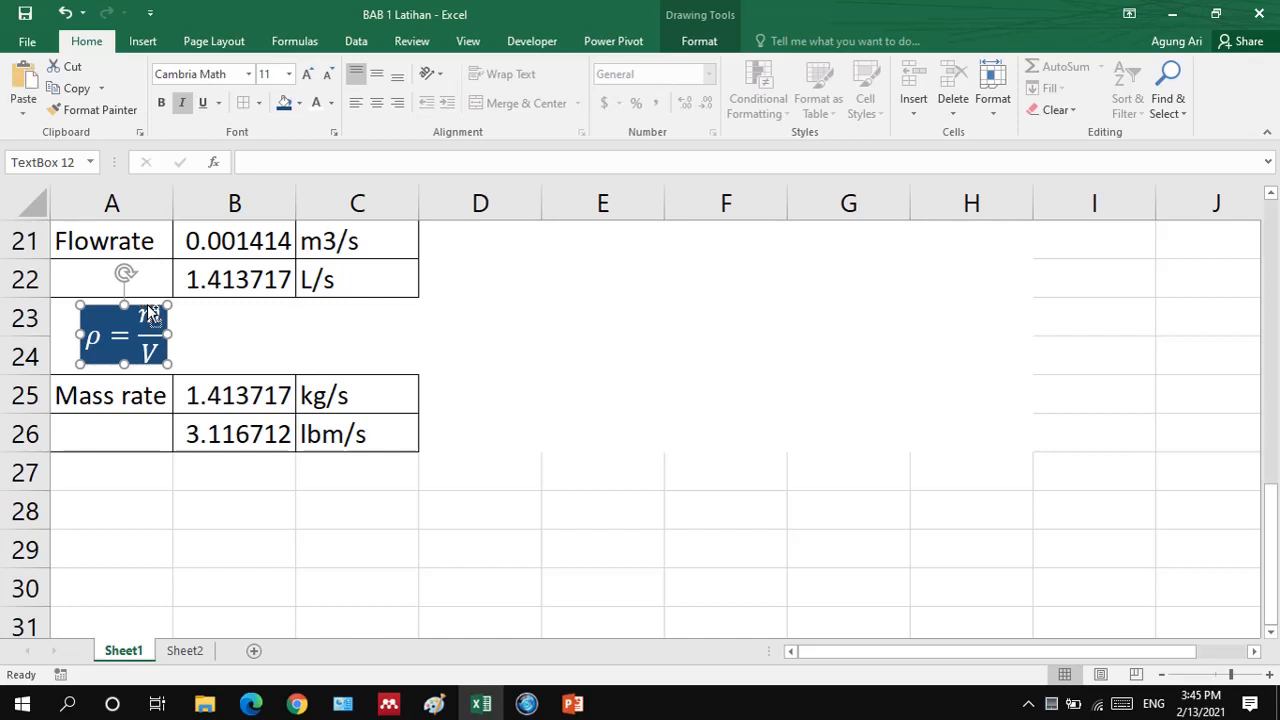
click(184, 651)
click(443, 463)
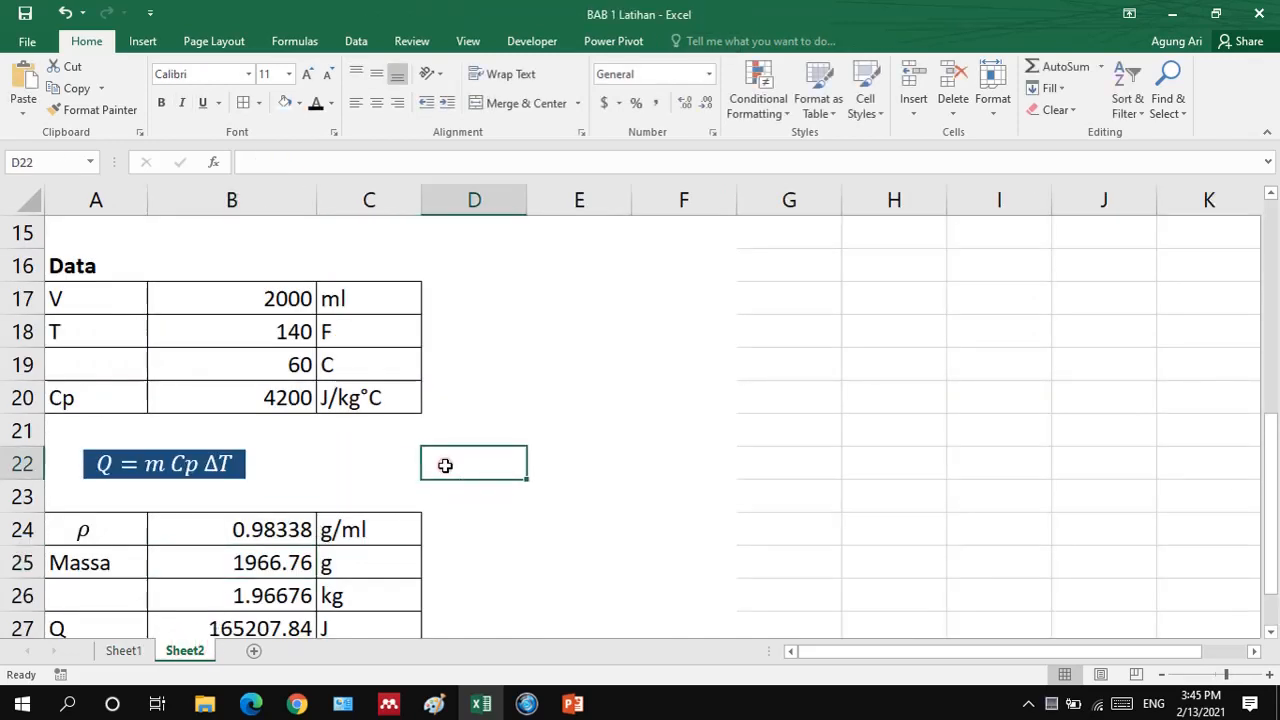
key(ctrl+v)
drag(448, 446, 322, 439)
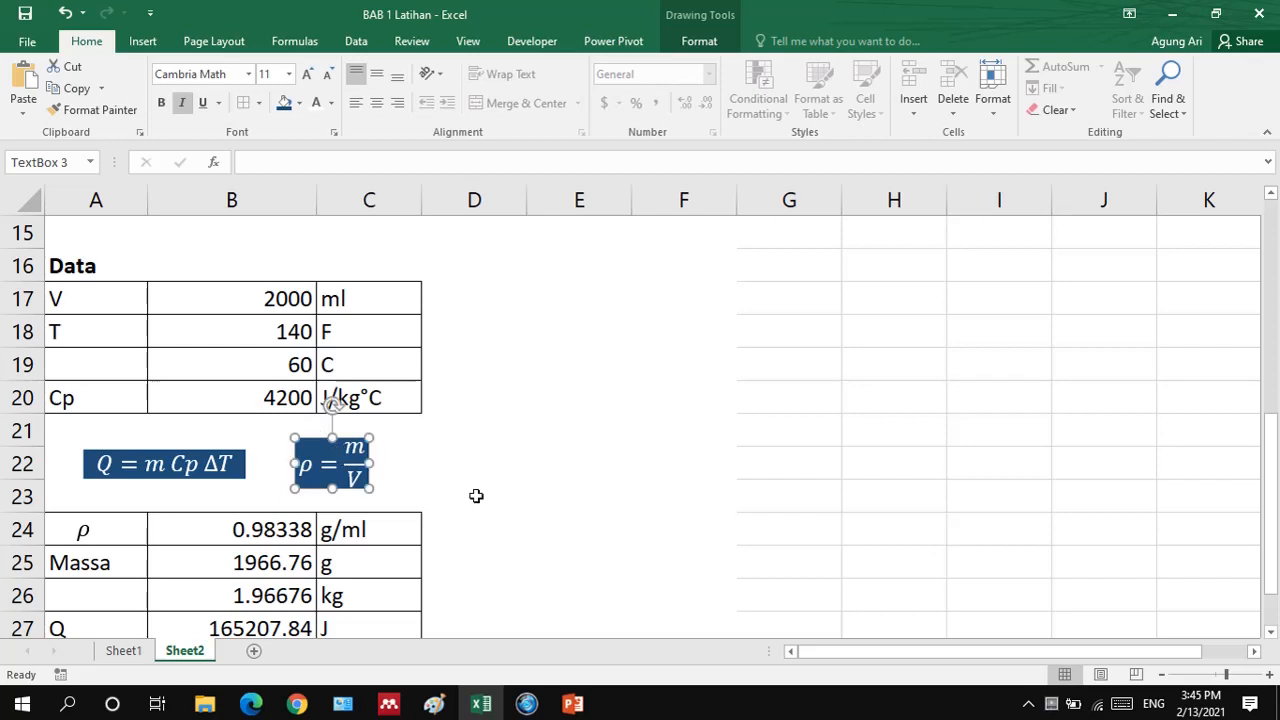
click(586, 526)
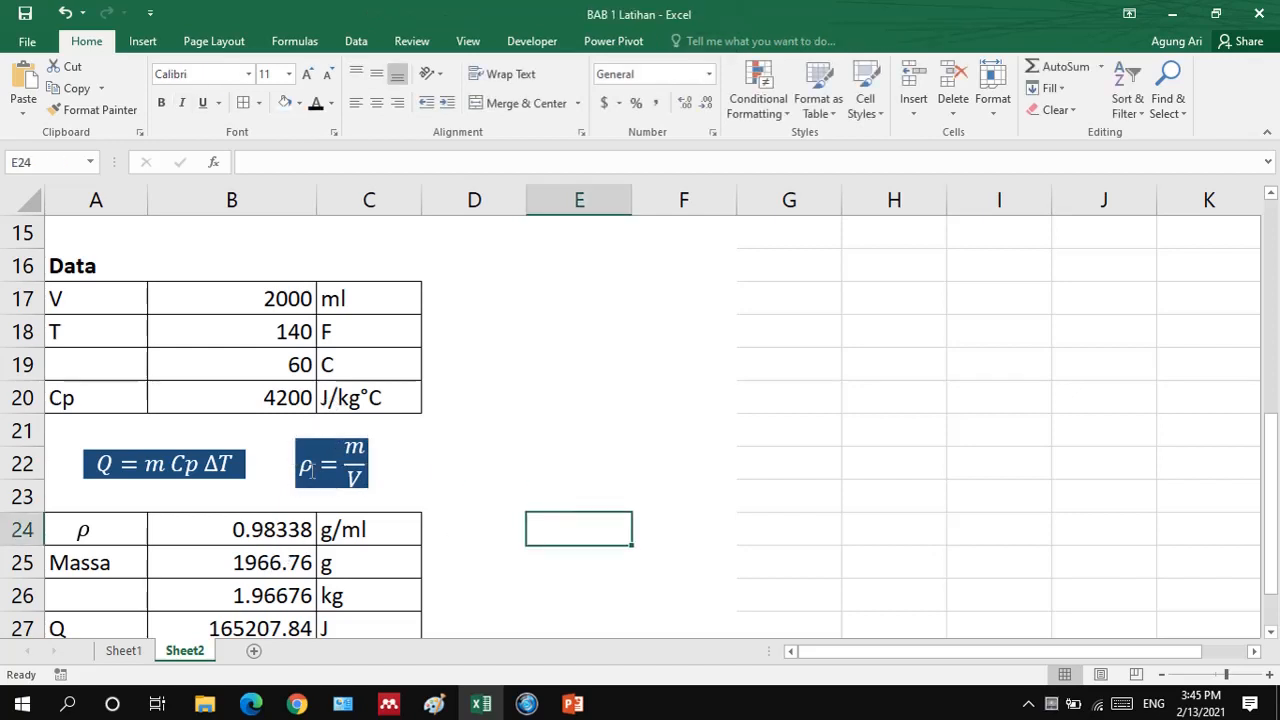
Review the mass formula in B25 and the gram-to-kilogram CONVERT formula in B26.
click(268, 562)
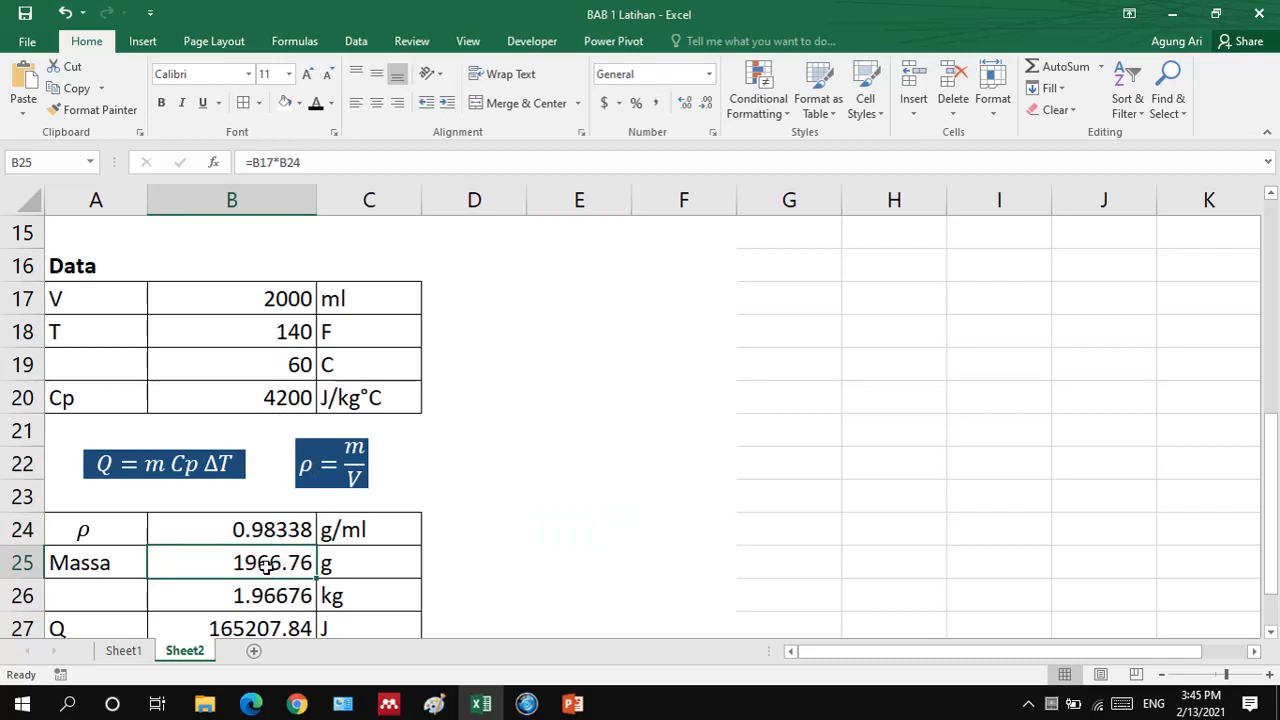
double_click(263, 564)
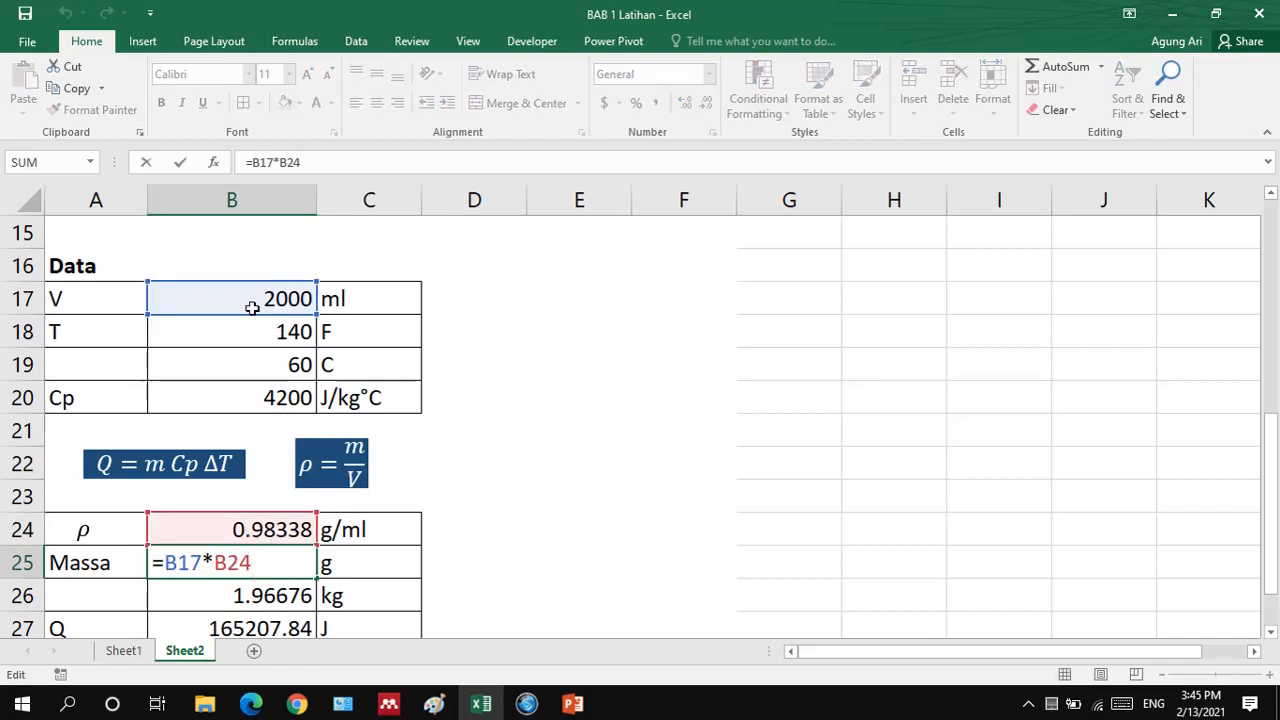
key(Return)
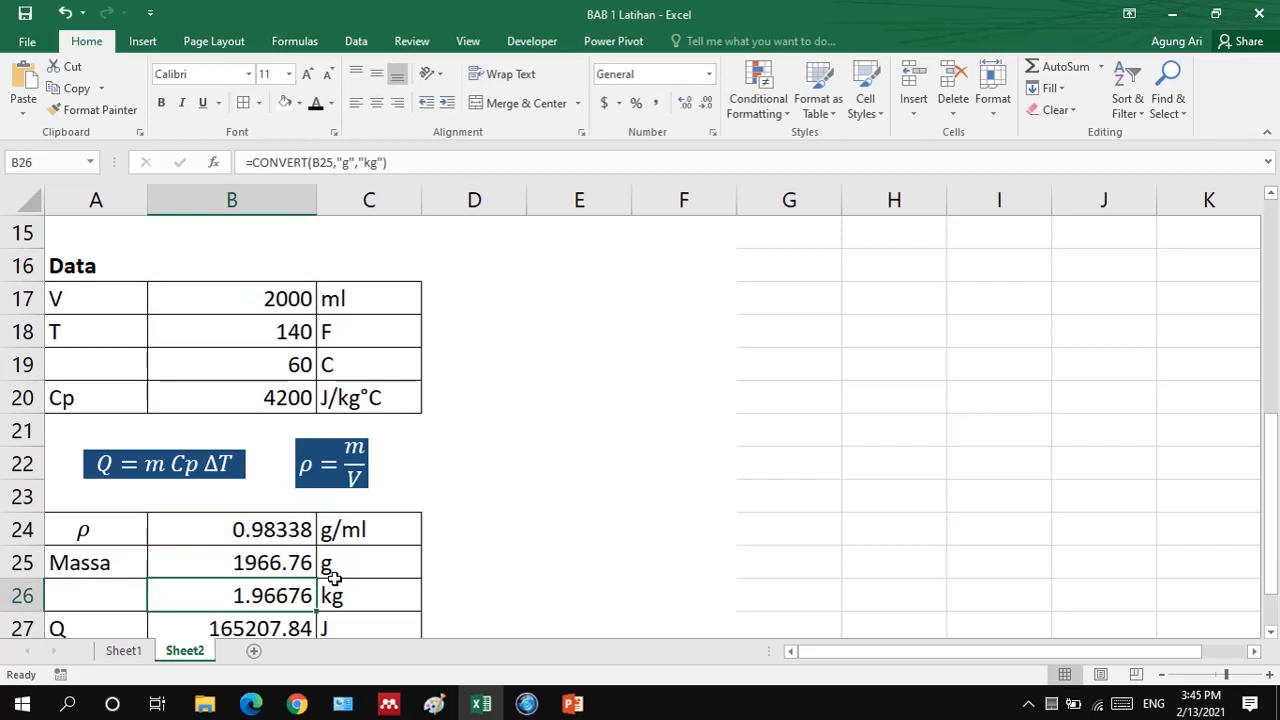
scroll(333, 578, down, 1)
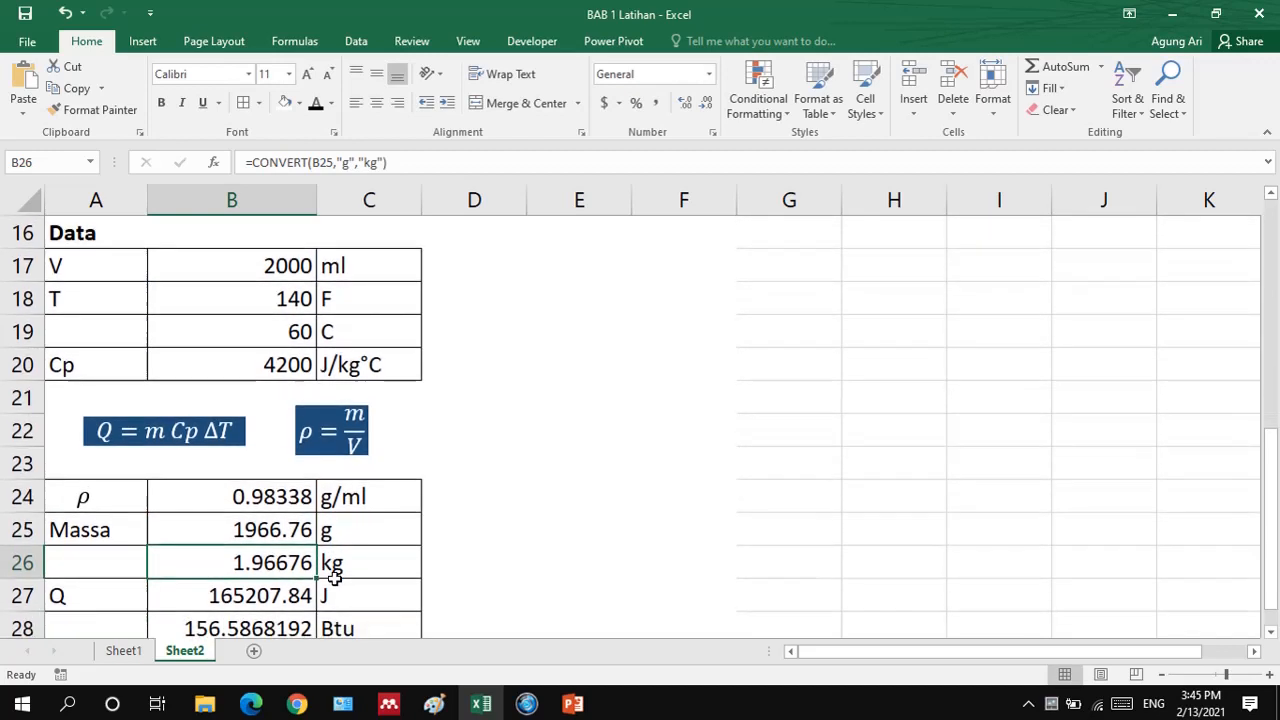
double_click(273, 563)
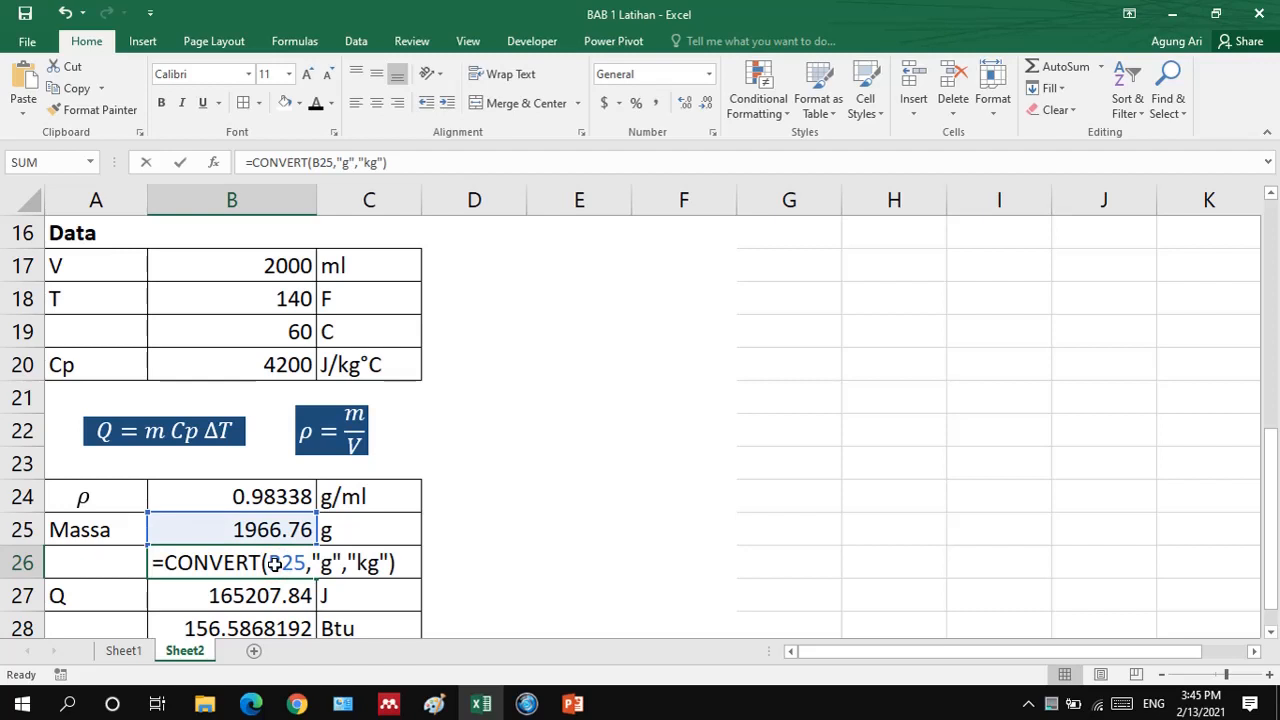
key(Return)
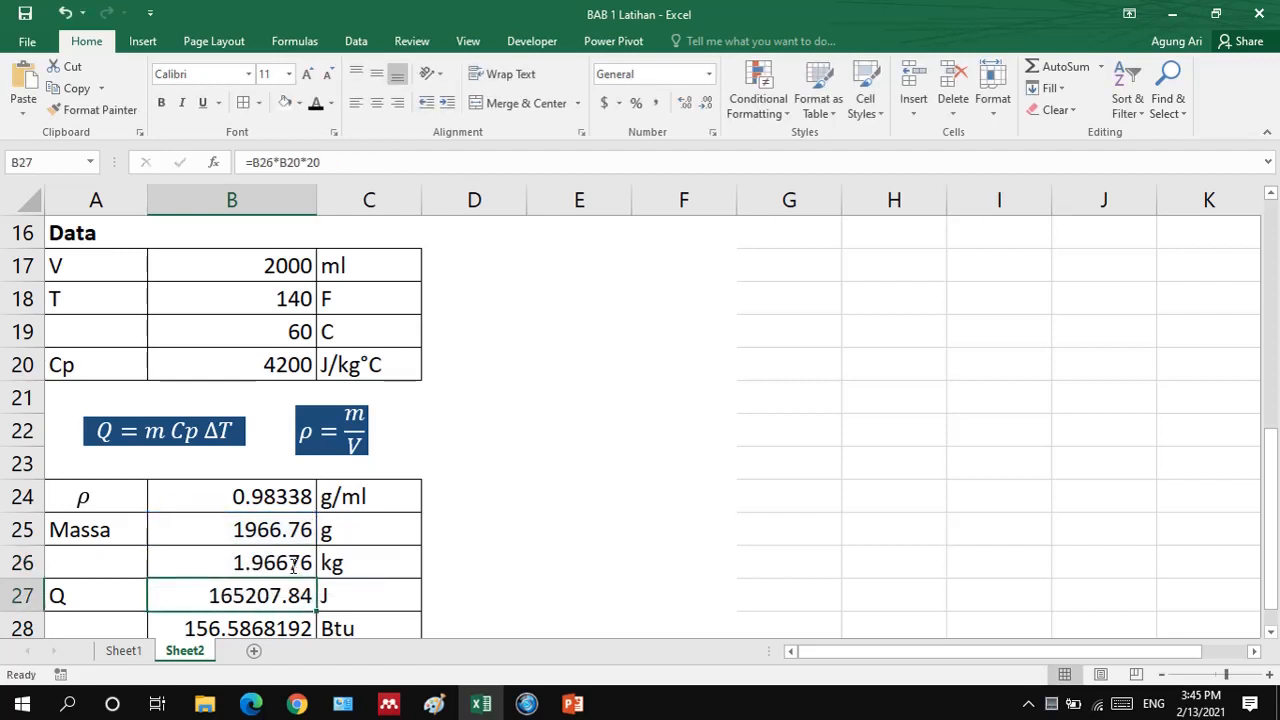
Review the heat formula in B27, comparing its references with the Q = m Cp ΔT equation and the Data table.
scroll(413, 523, down, 1)
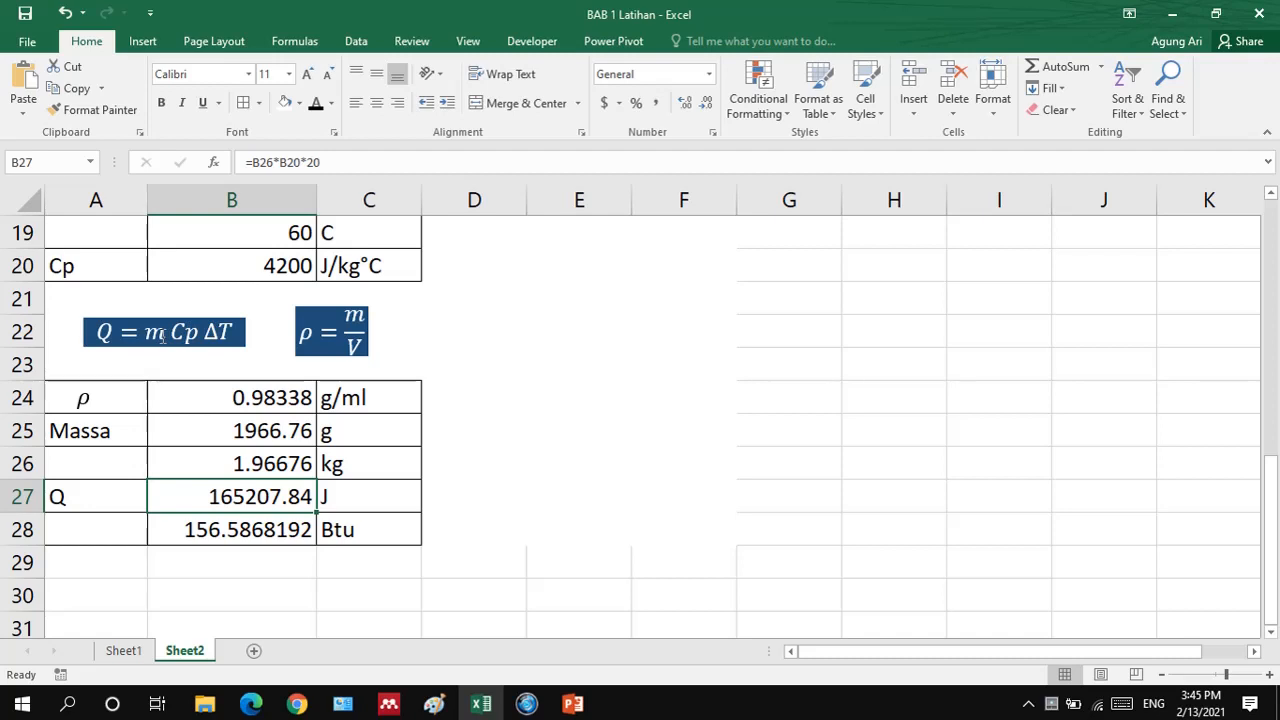
double_click(234, 503)
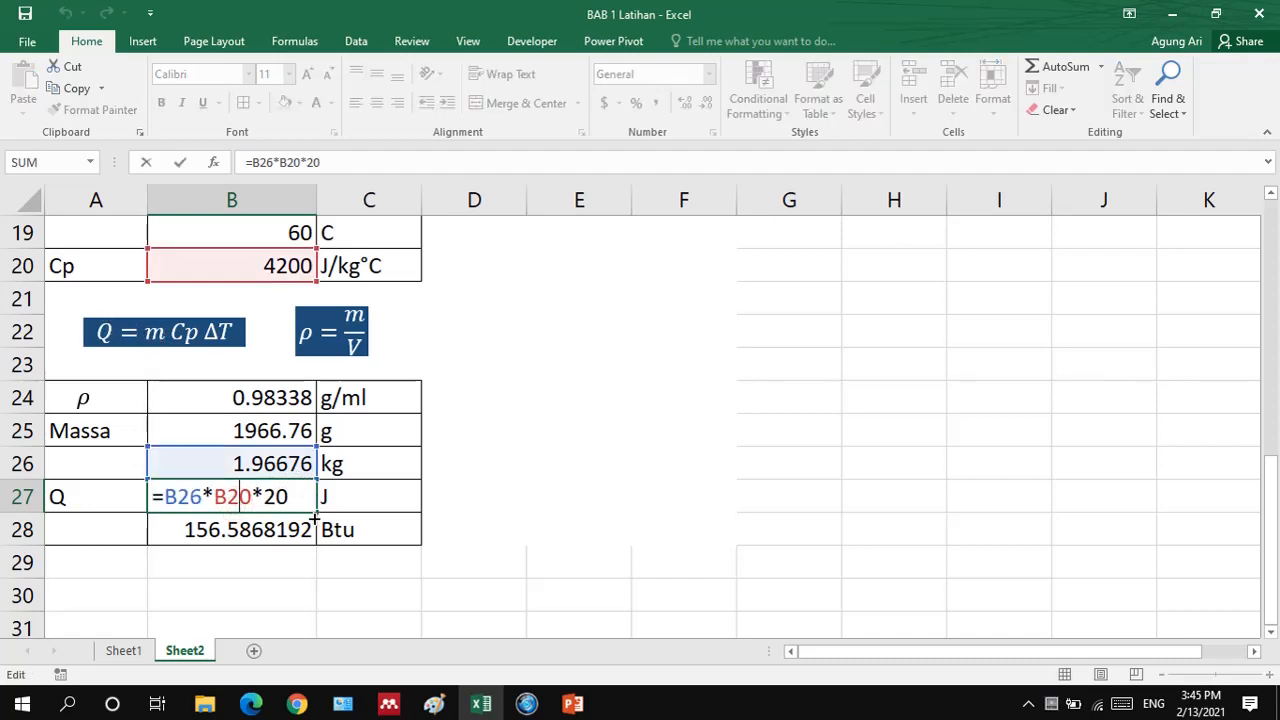
scroll(314, 520, up, 3)
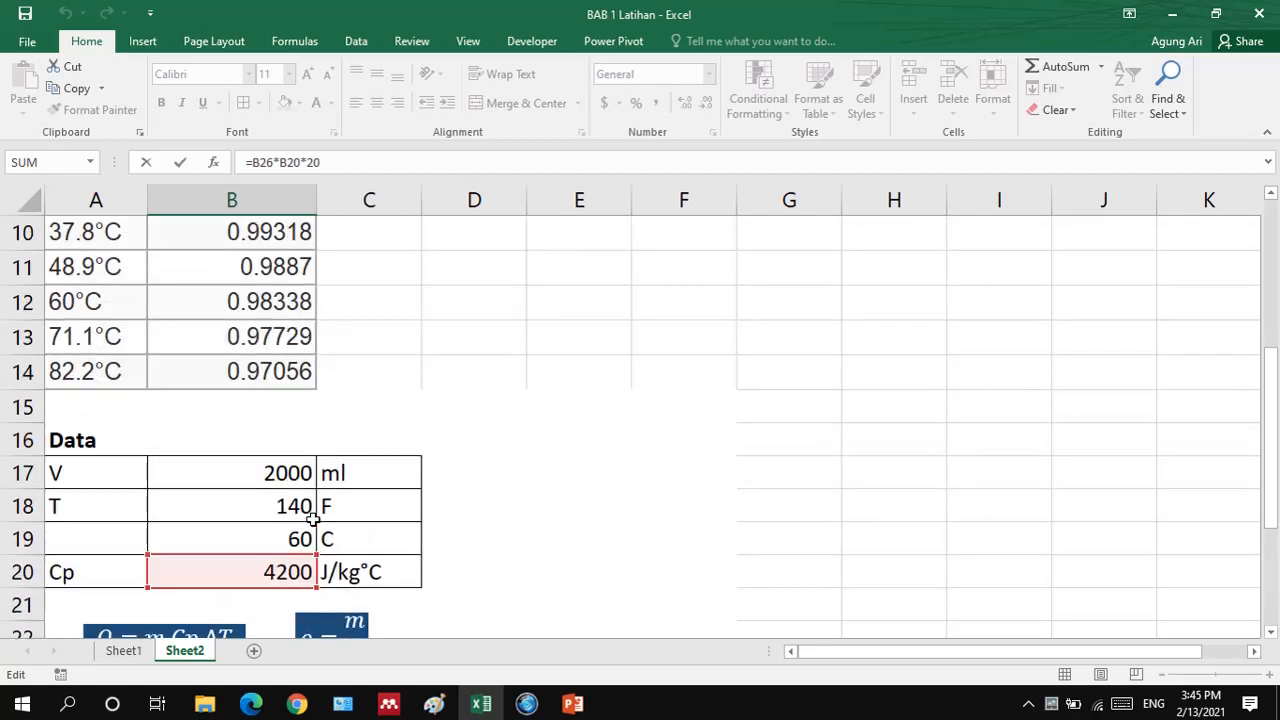
scroll(313, 519, up, 1)
scroll(313, 519, down, 4)
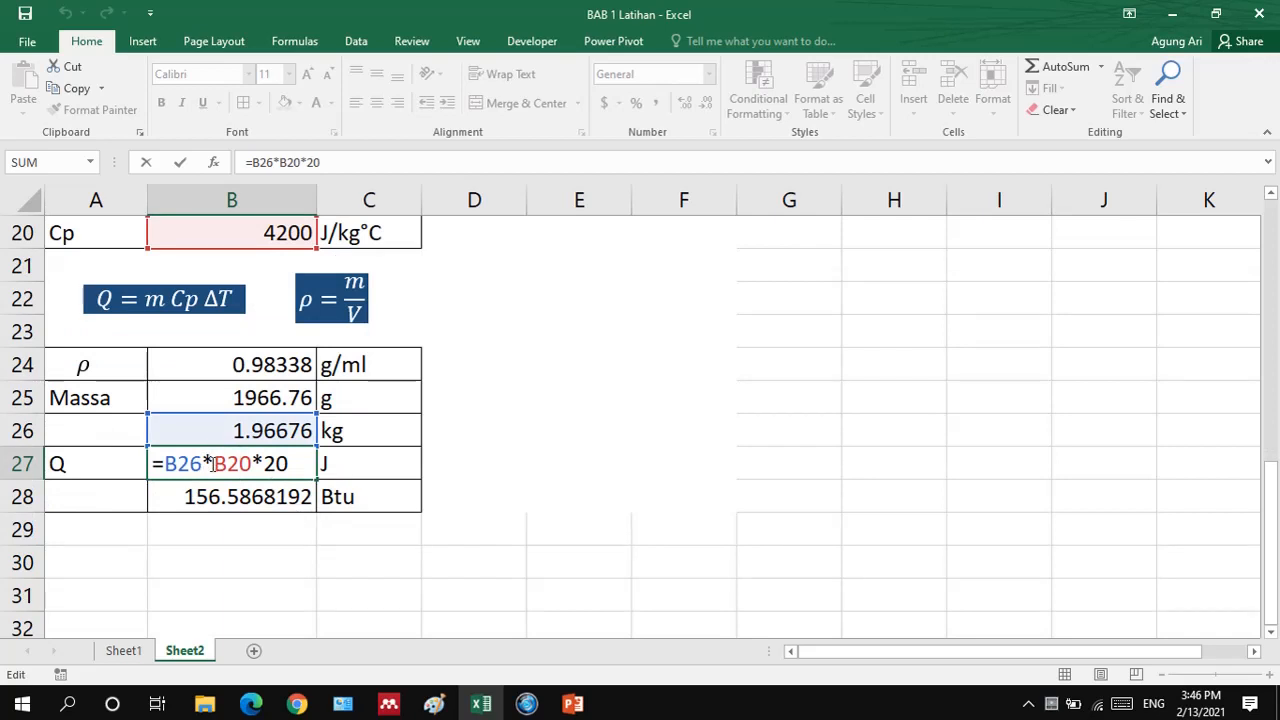
scroll(266, 430, up, 1)
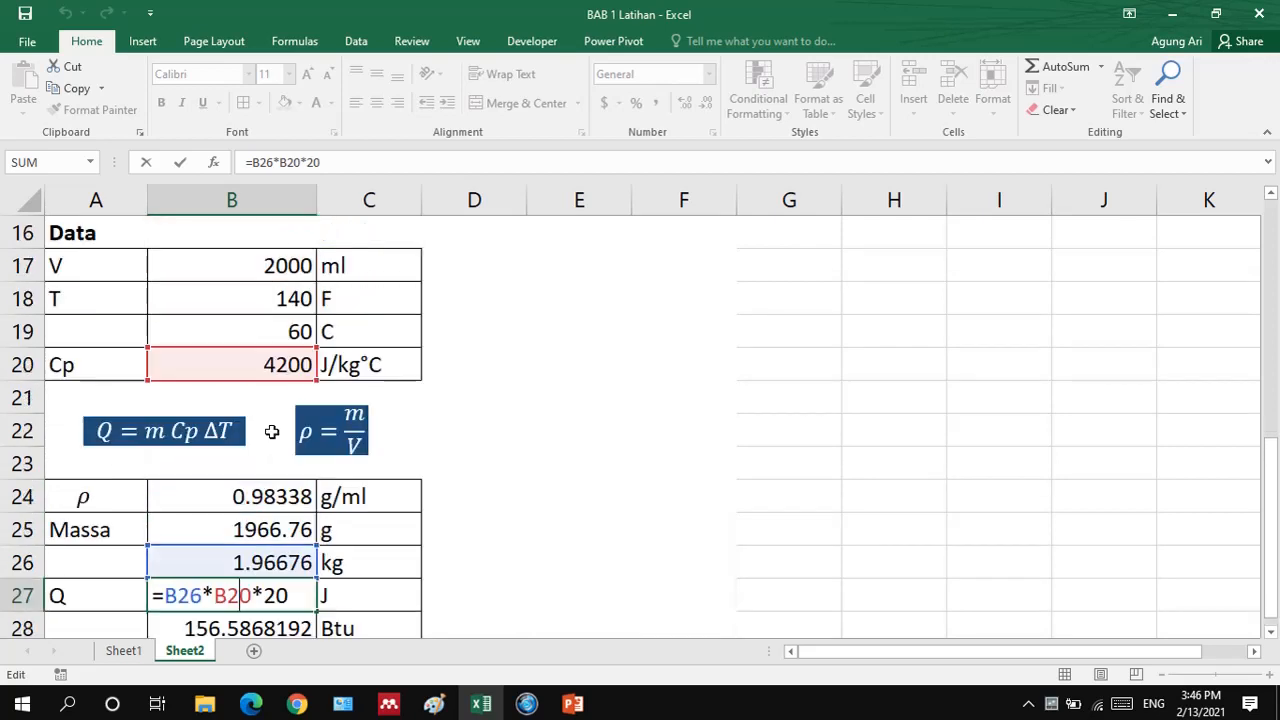
scroll(247, 364, down, 1)
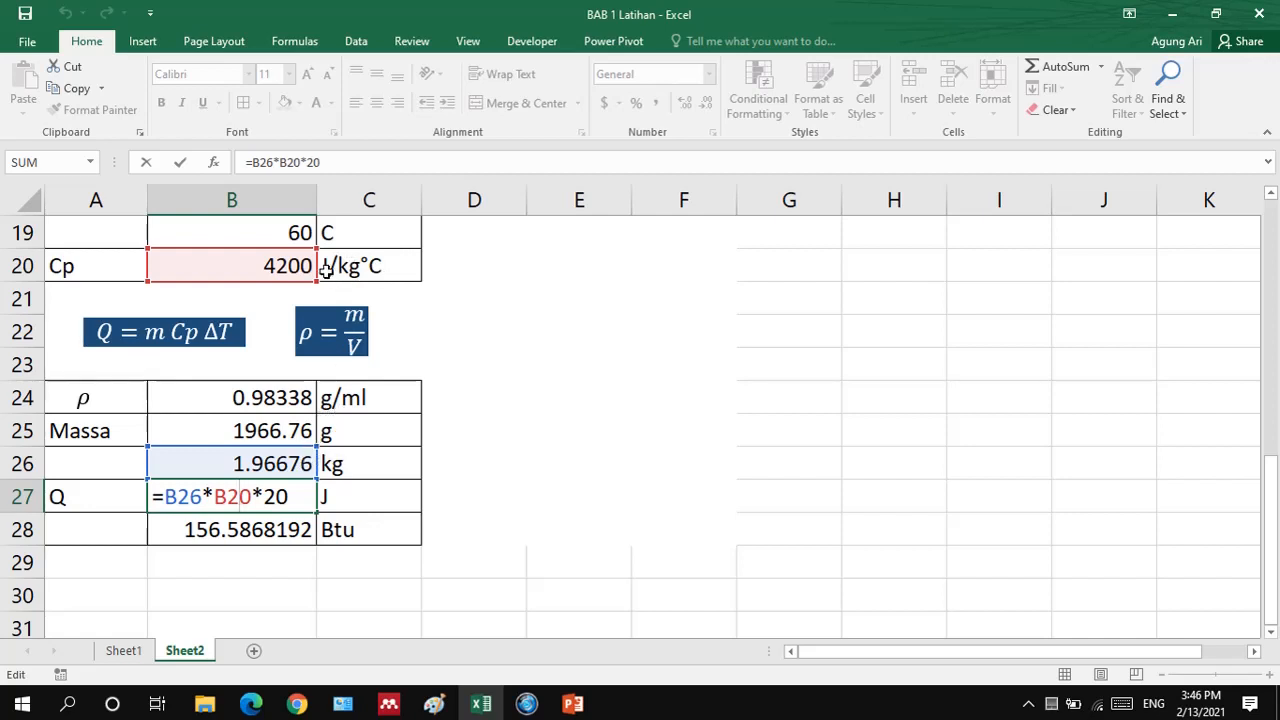
key(Return)
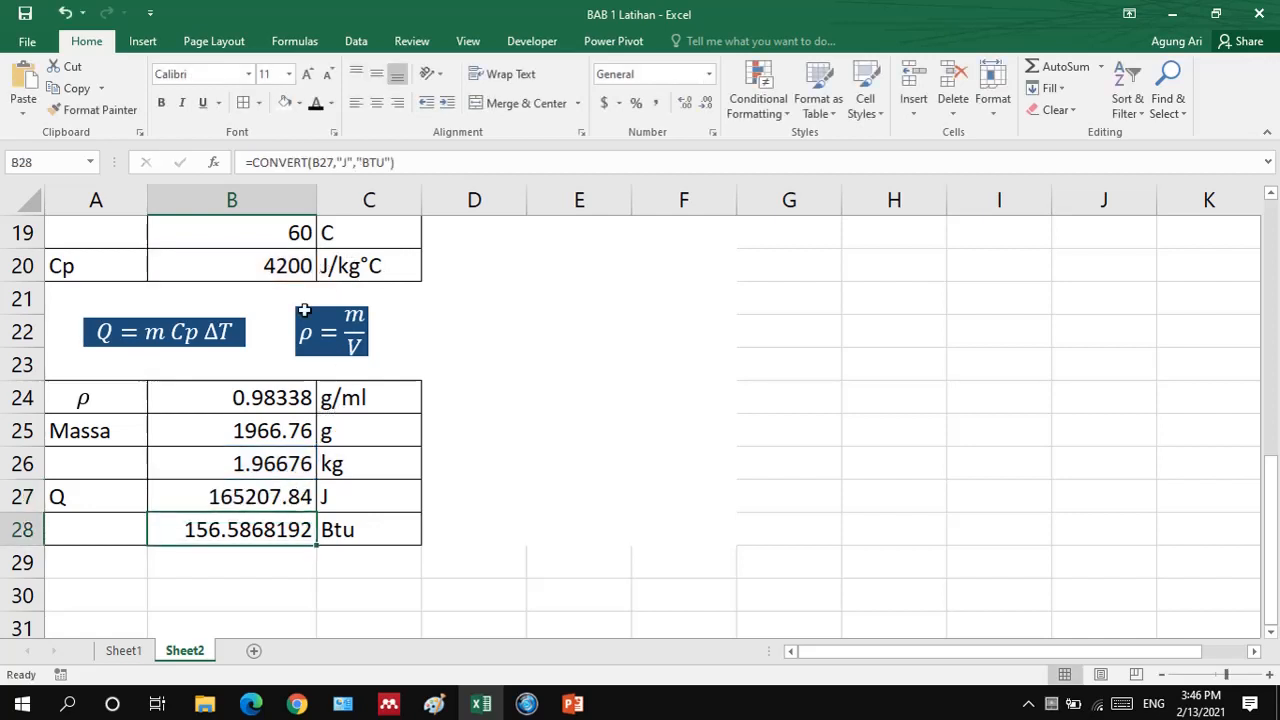
Review the joule-to-Btu CONVERT formula in B28 and its unit arguments.
double_click(245, 530)
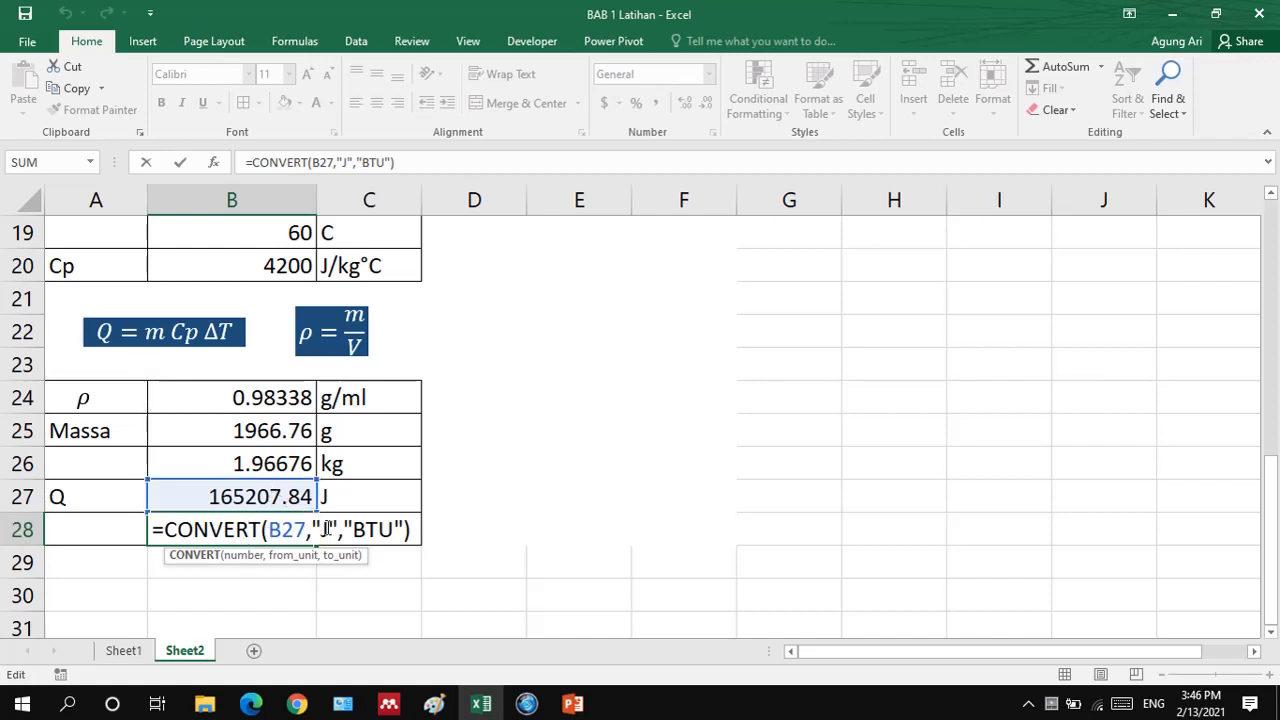
click(380, 529)
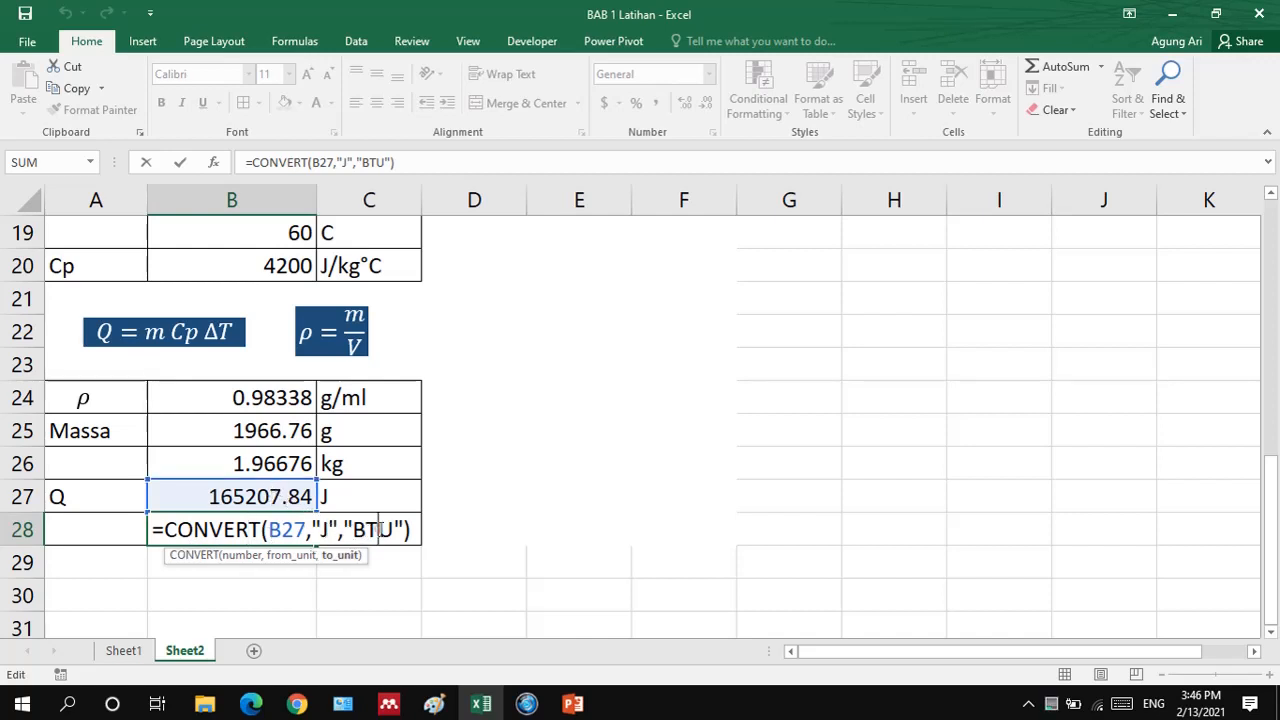
key(Return)
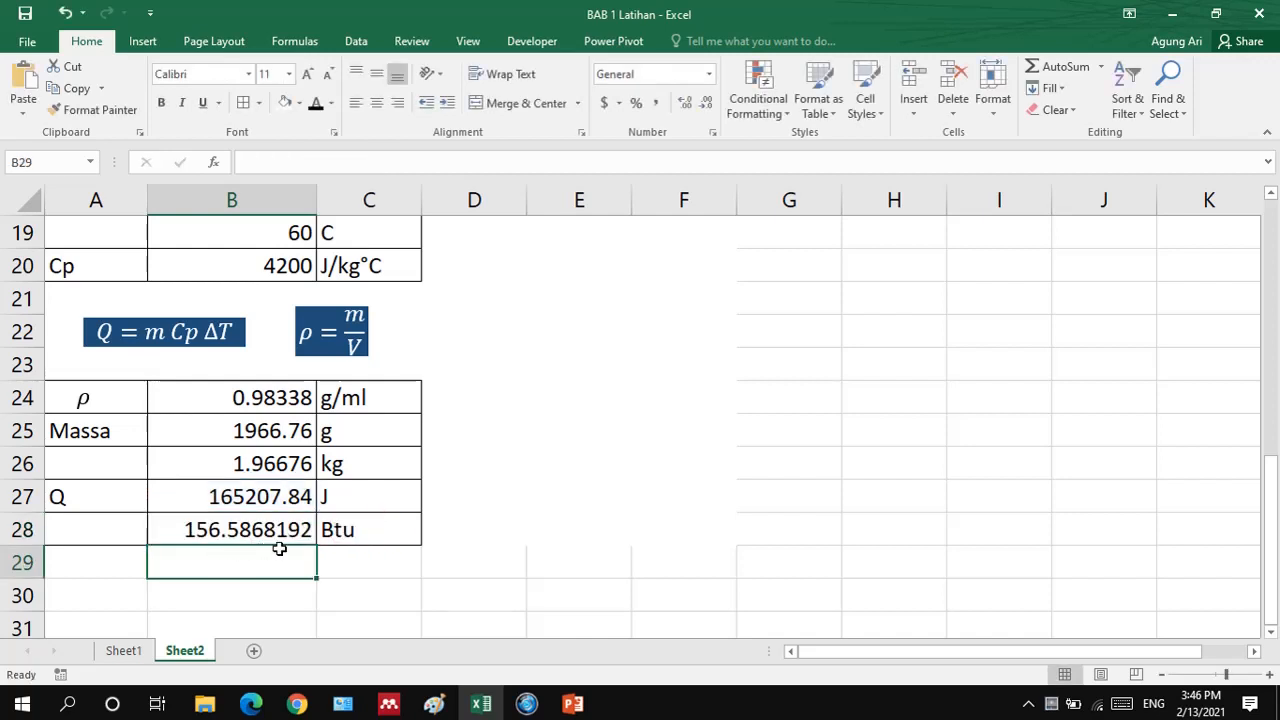
Review the whole water-heating exercise at a smaller scale, from the problem statement and density table to the Q calculation.
scroll(281, 548, up, 6)
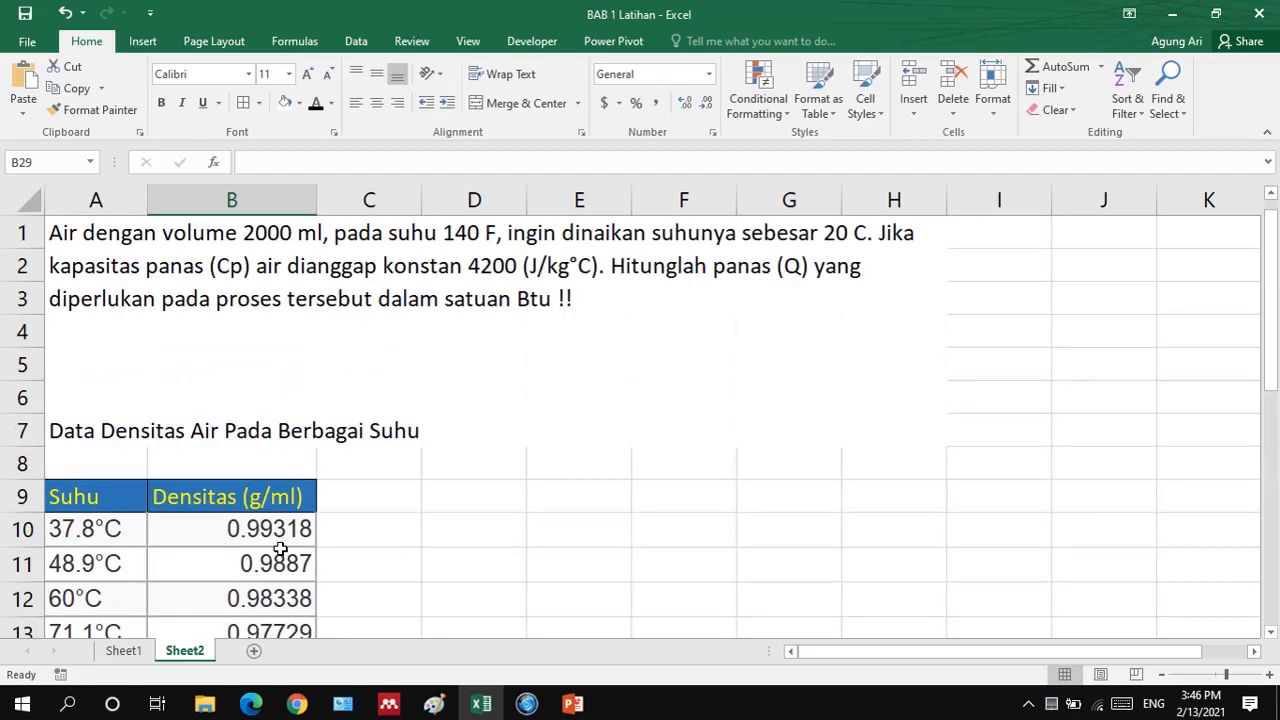
scroll(281, 548, down, 2)
scroll(281, 548, down, 3)
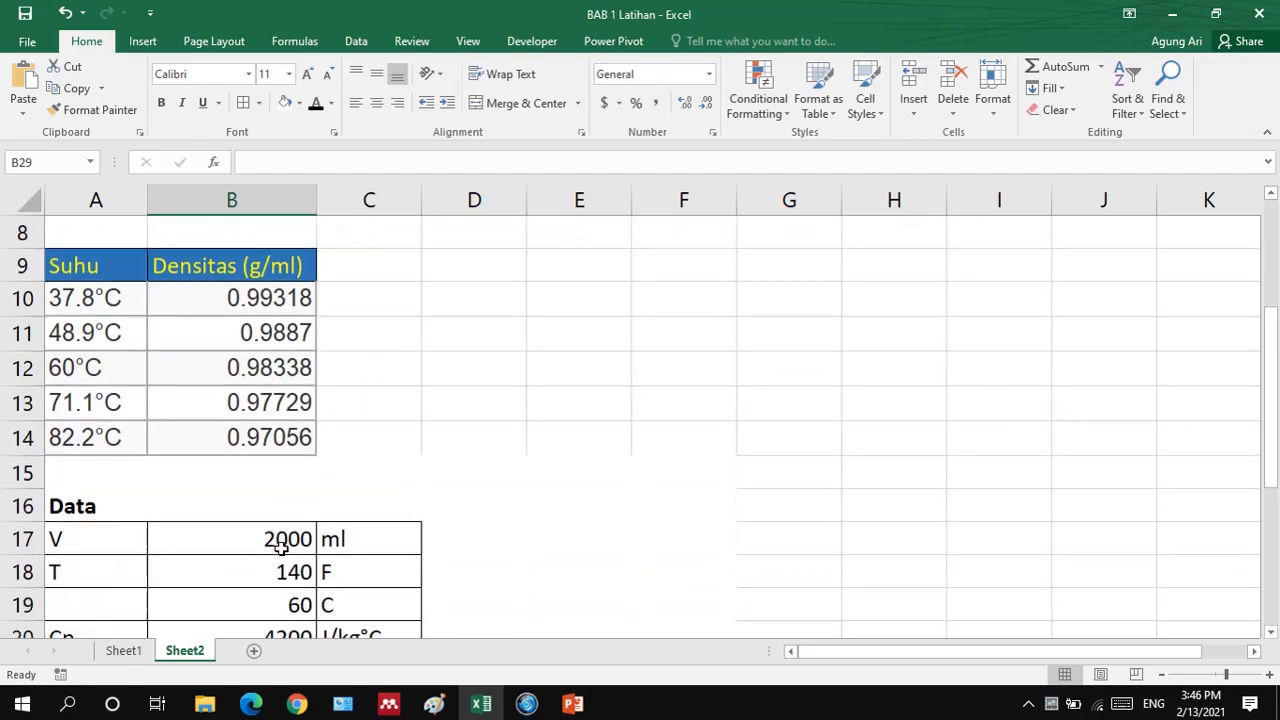
scroll(281, 548, down, 1)
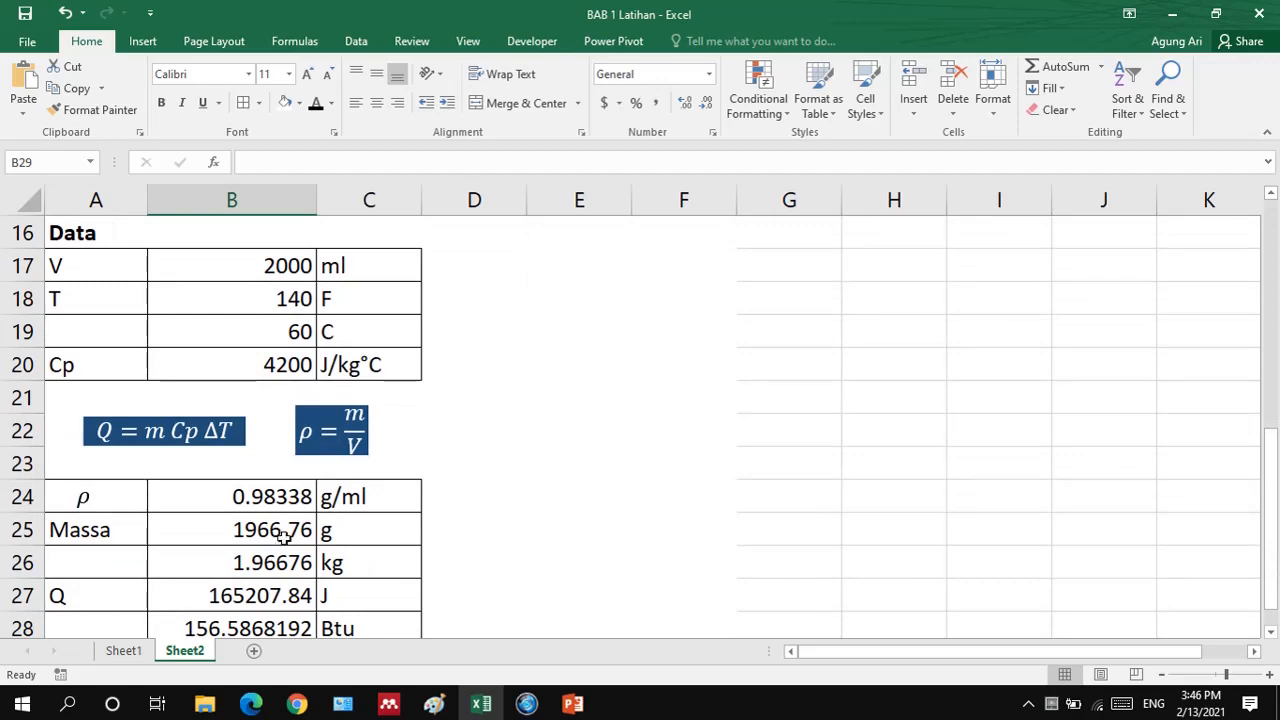
click(821, 362)
ctrl+scroll(821, 360, down, 3)
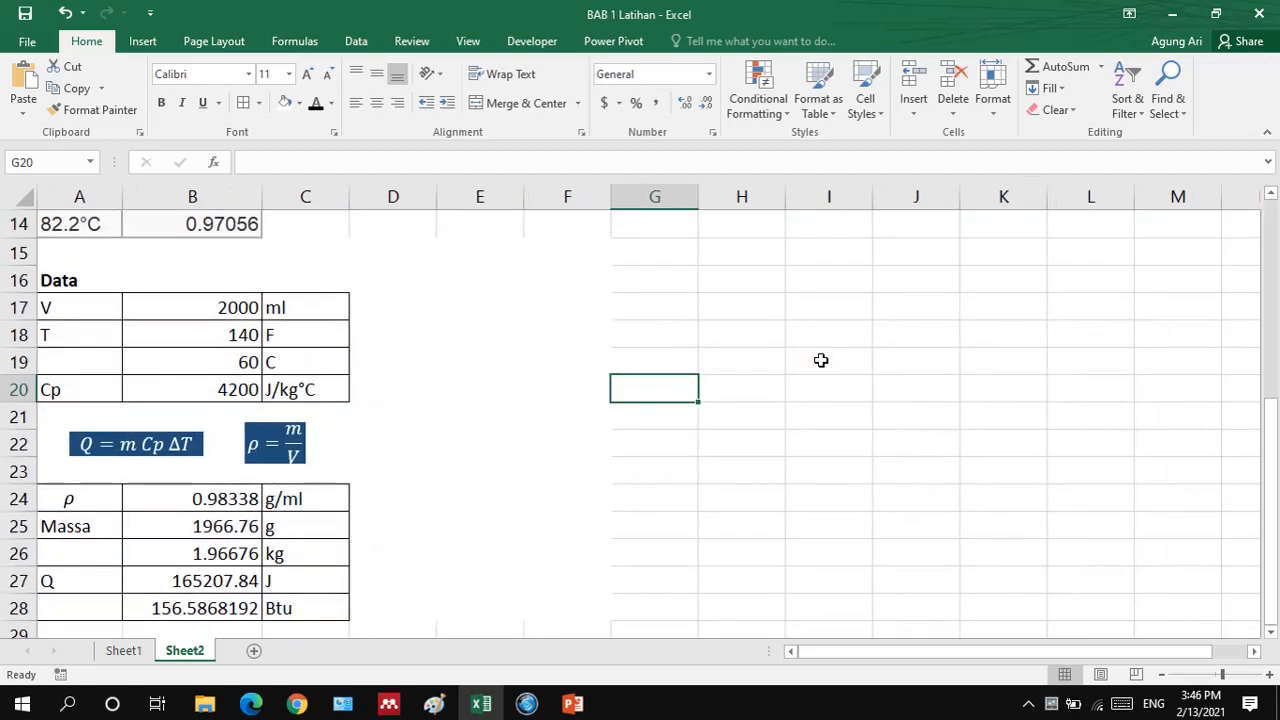
scroll(821, 360, up, 4)
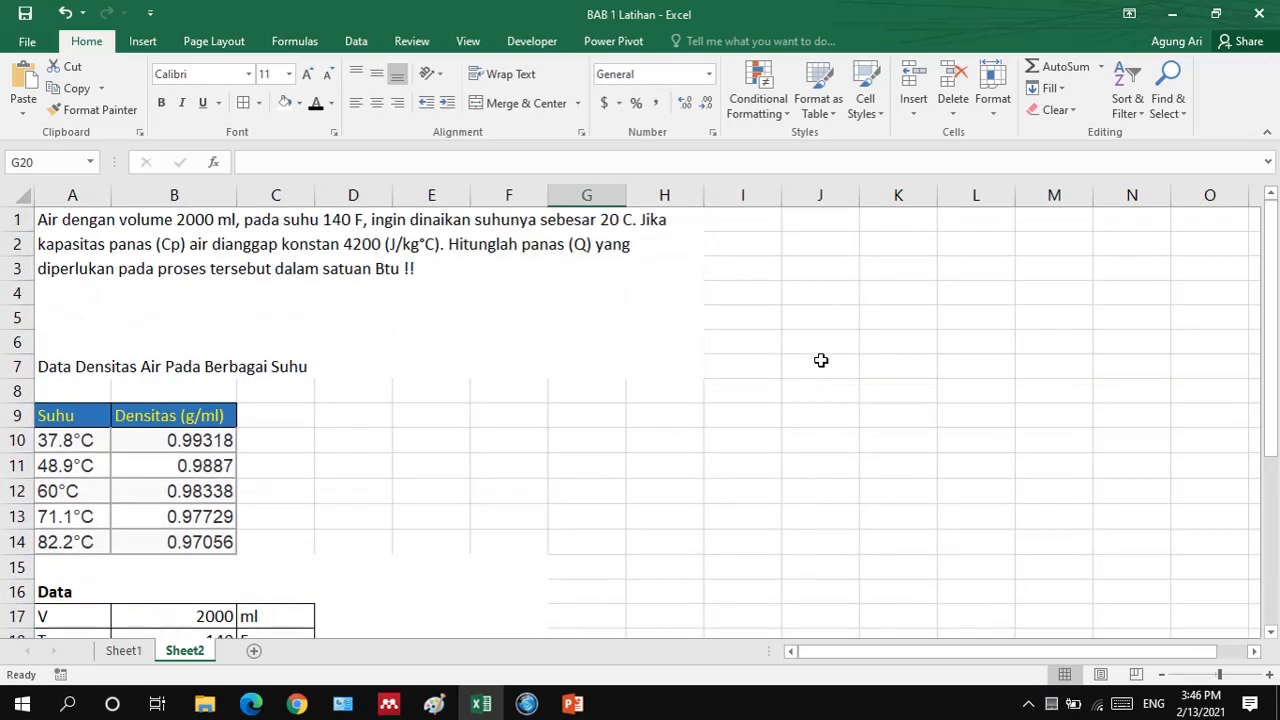
scroll(821, 360, down, 3)
scroll(821, 360, down, 1)
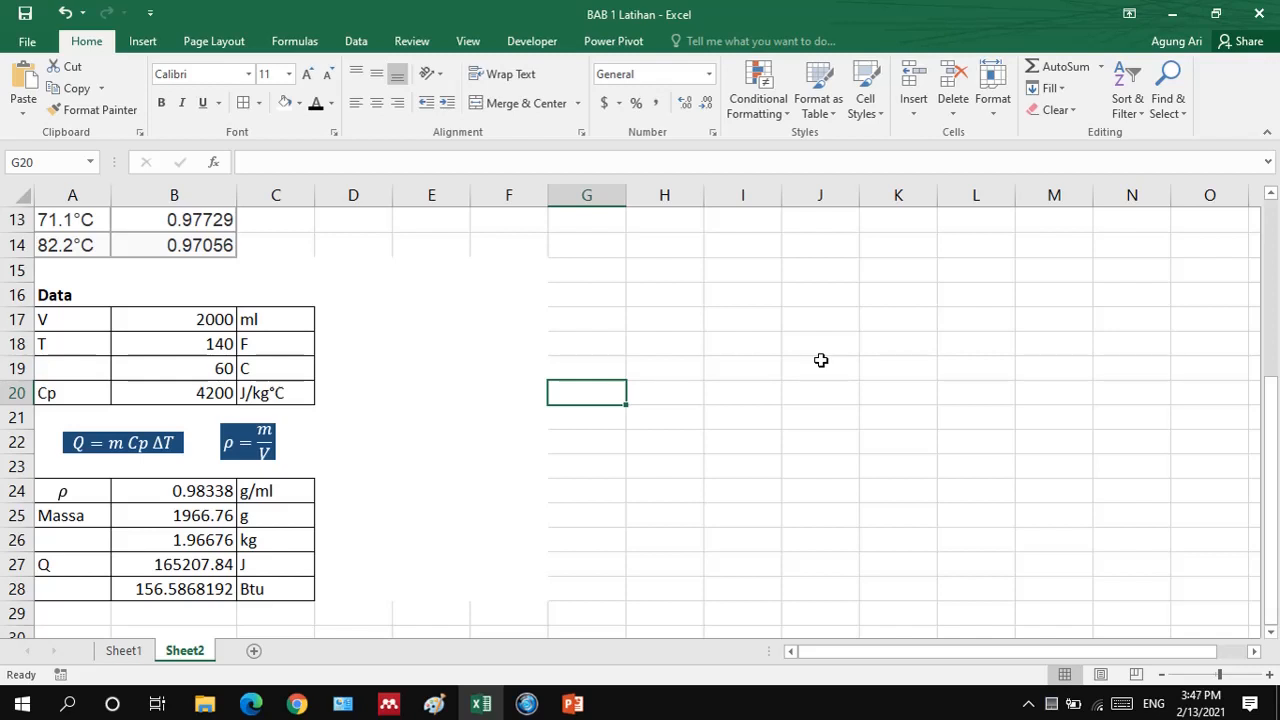
scroll(708, 348, up, 4)
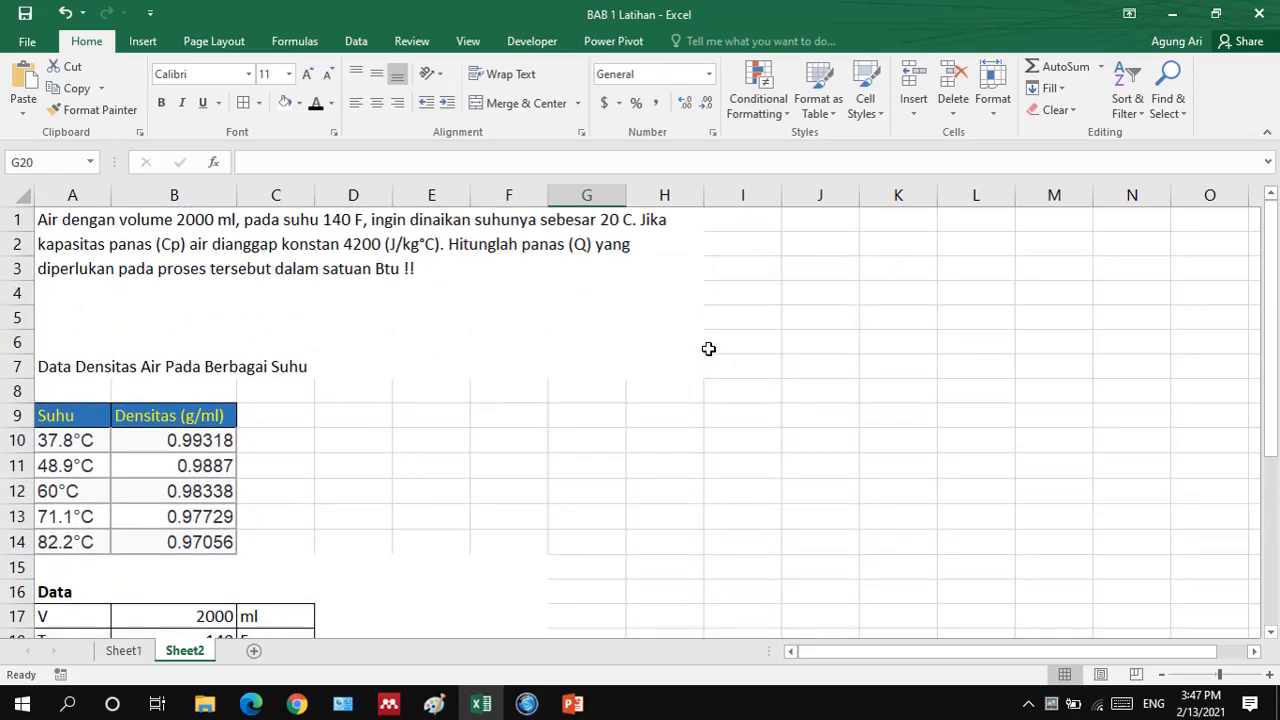
scroll(708, 348, down, 3)
scroll(708, 346, down, 1)
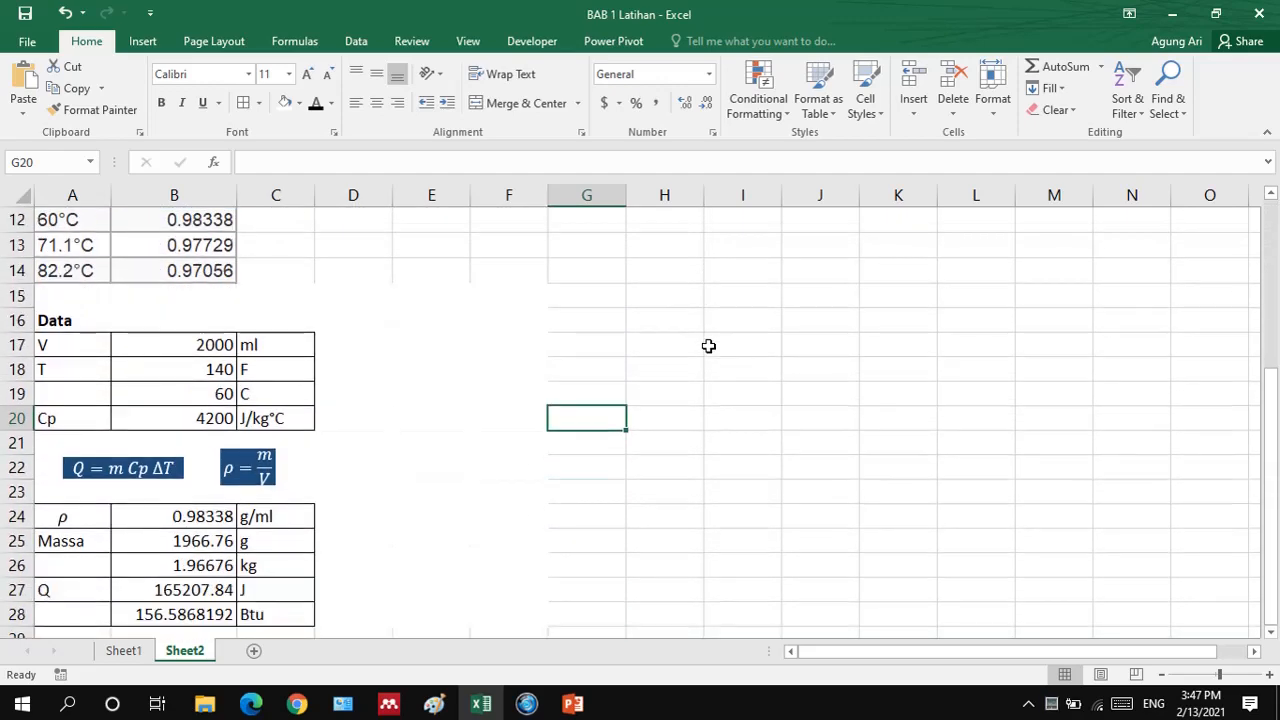
scroll(708, 346, down, 1)
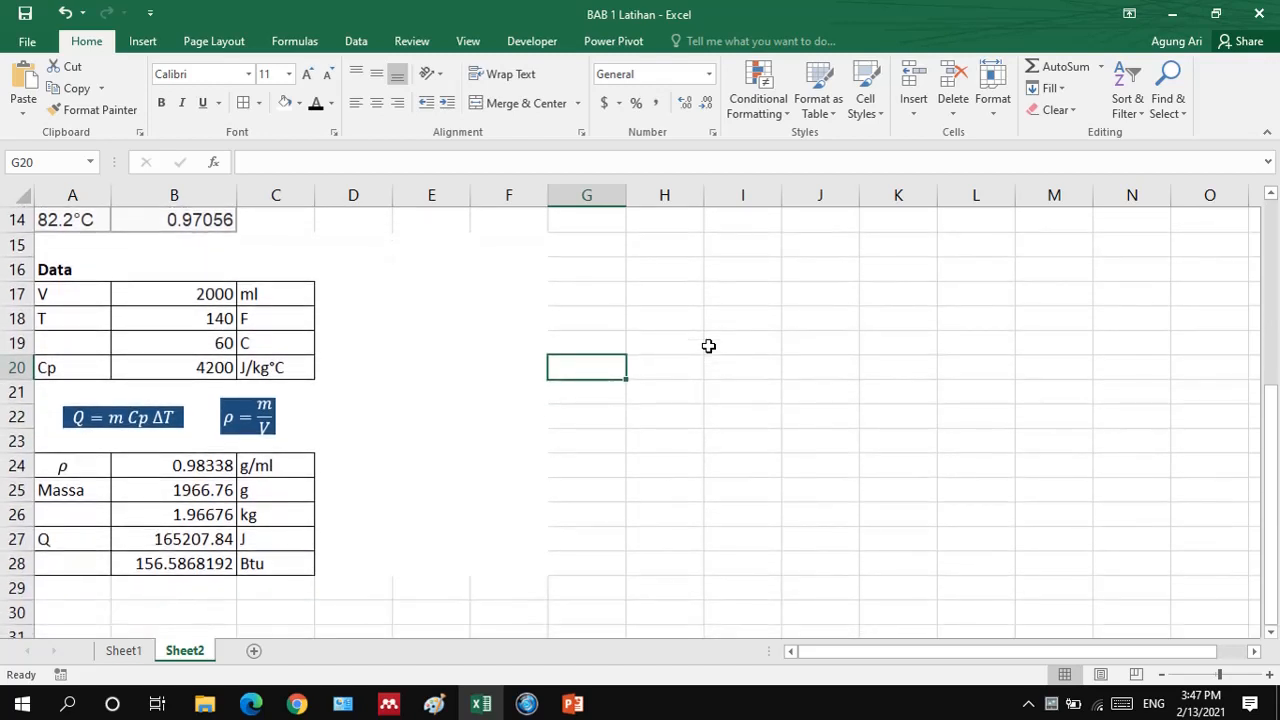